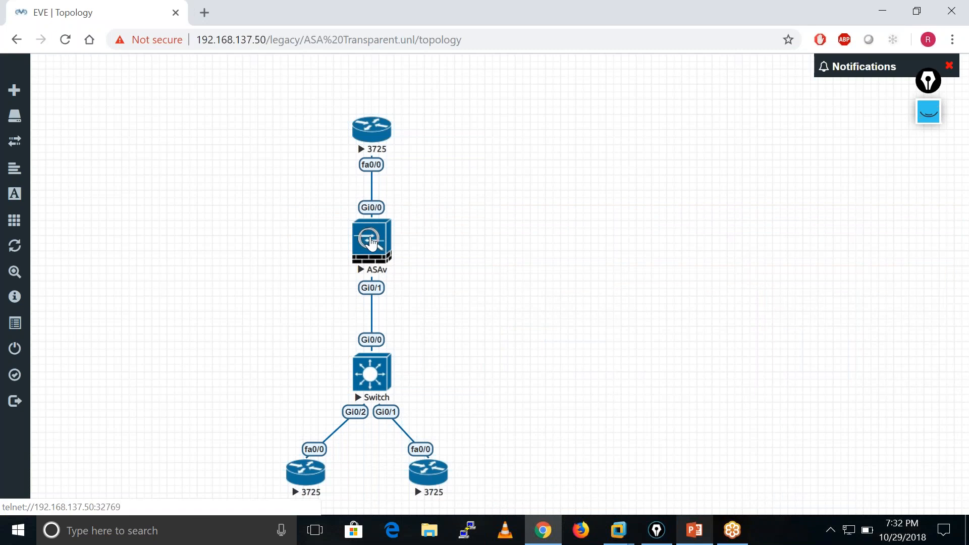
Open console sessions to the ASAv, the three 3725 routers and the switch, minimizing each console window.
left_click(371, 243)
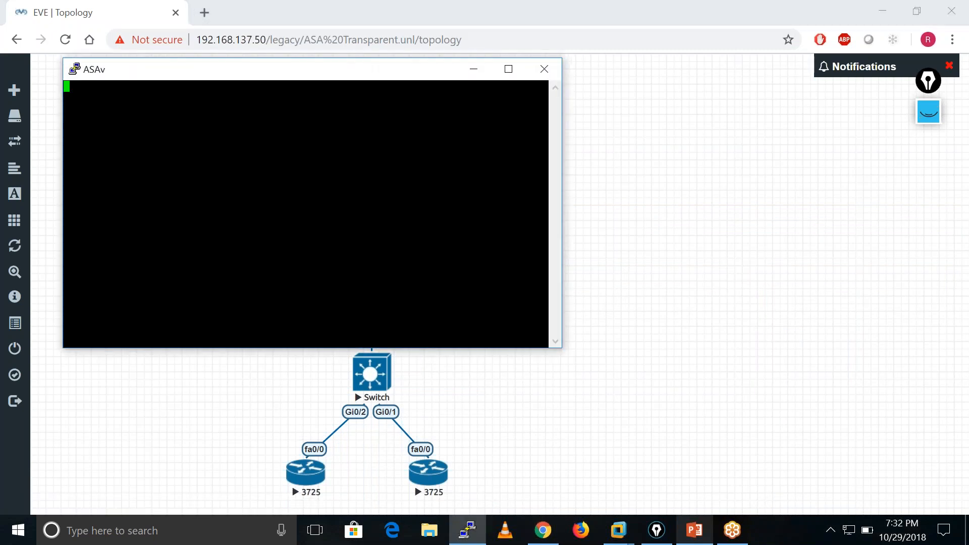
left_click(473, 68)
left_click(377, 135)
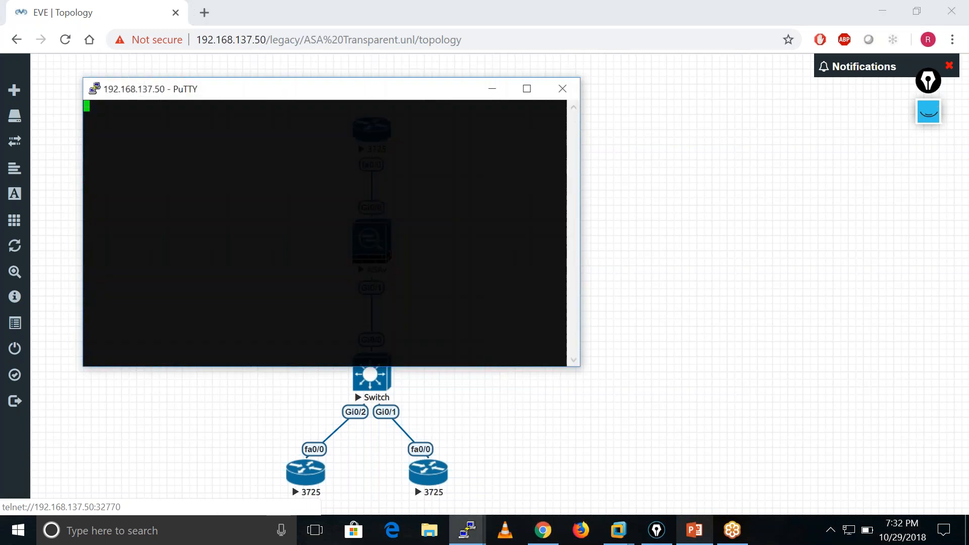
left_click(502, 87)
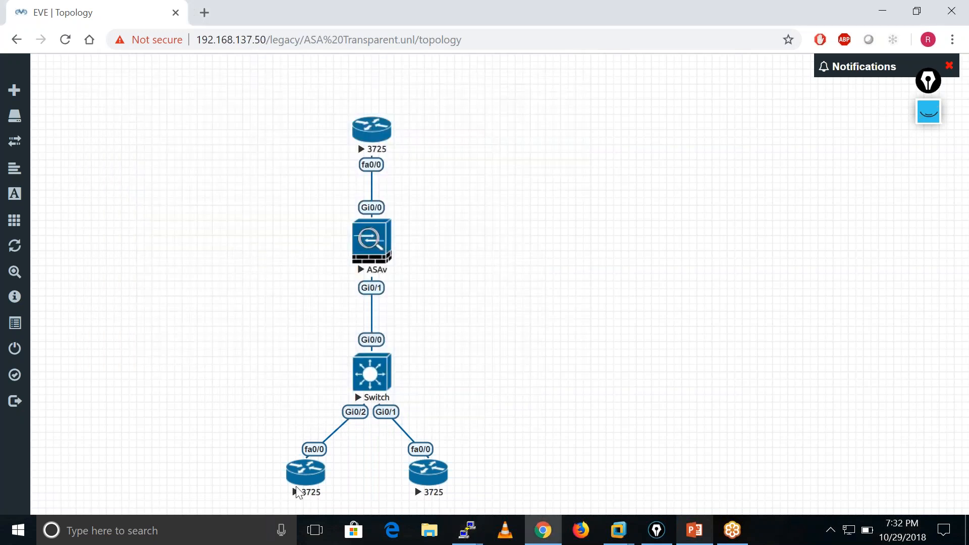
left_click(307, 477)
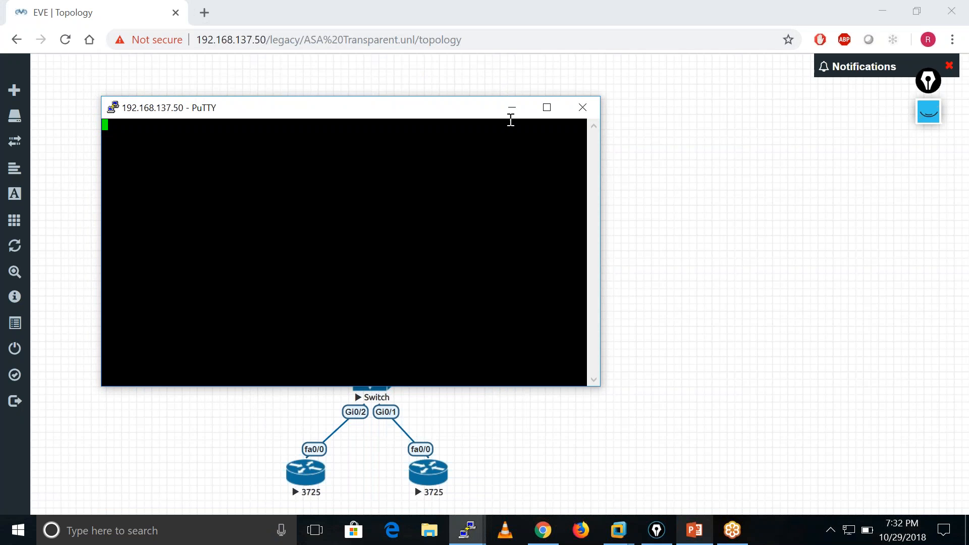
left_click(510, 113)
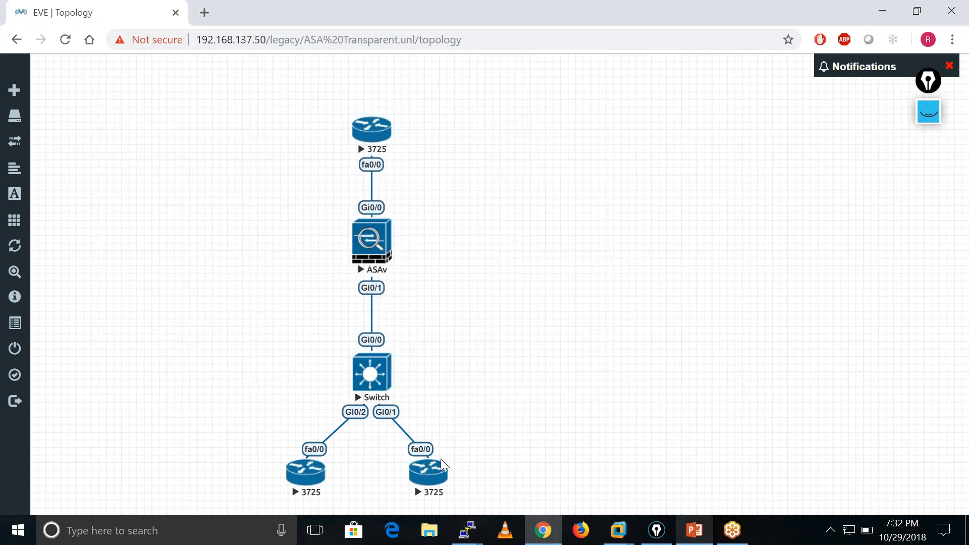
left_click(440, 474)
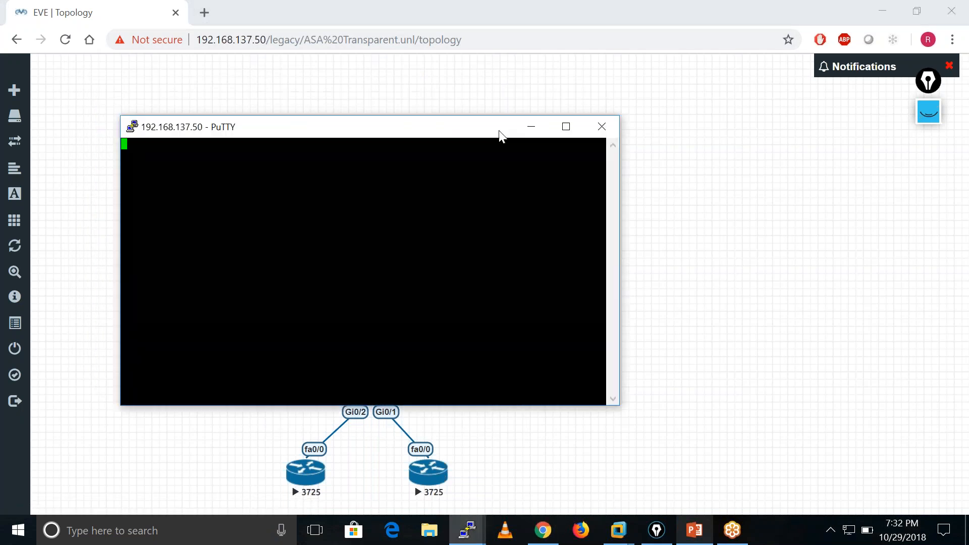
left_click(525, 125)
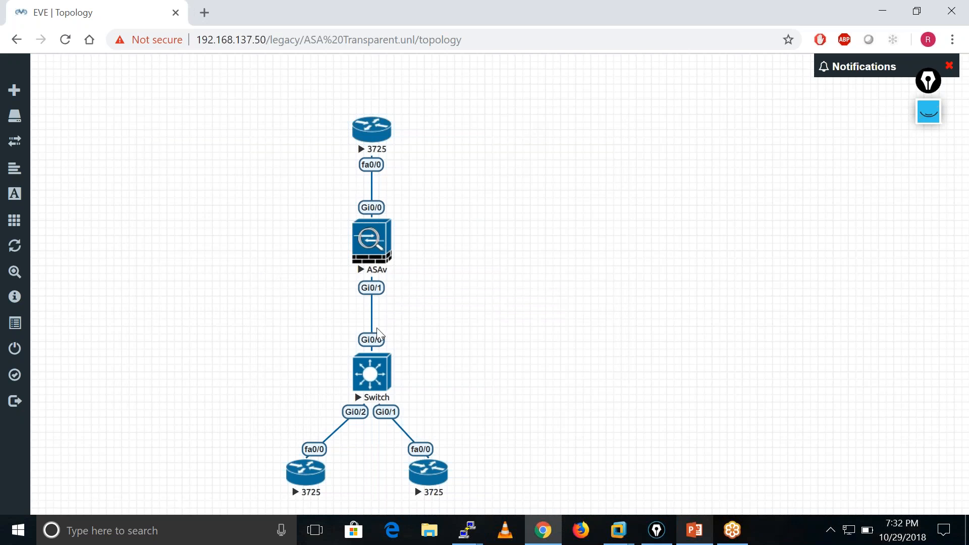
left_click(371, 382)
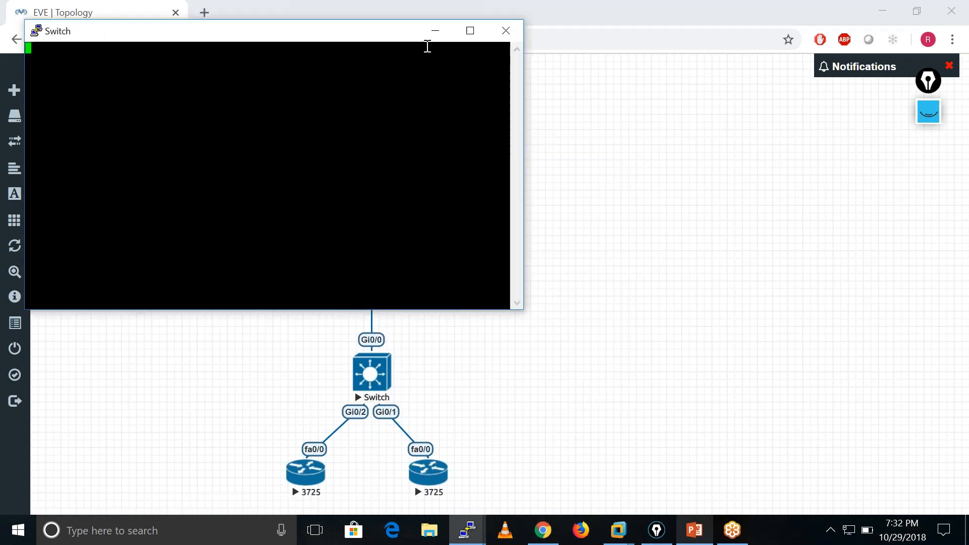
left_click(434, 32)
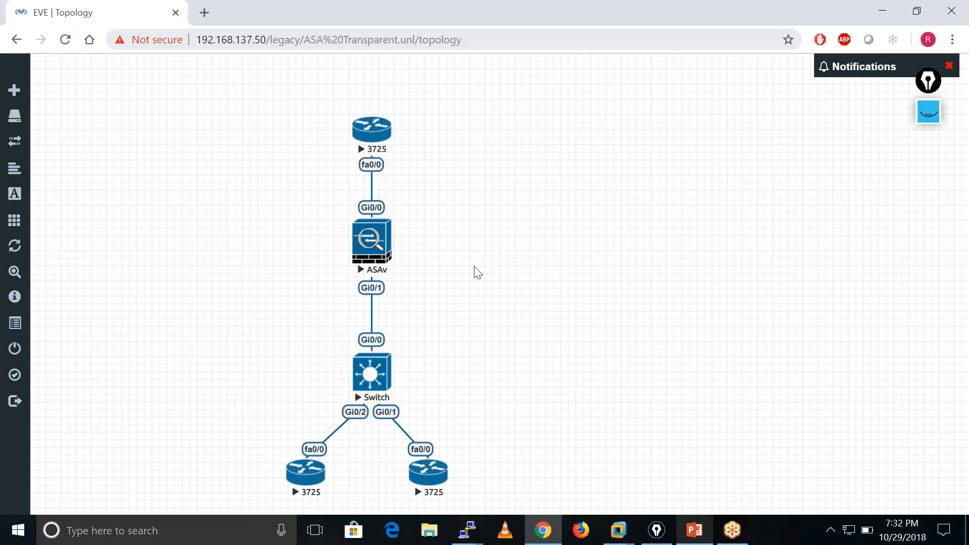
Add the text label "Outside" at font size 25 and place it beside the link between the upper router and the ASAv.
left_click_drag(474, 265, 409, 203)
right_click(428, 188)
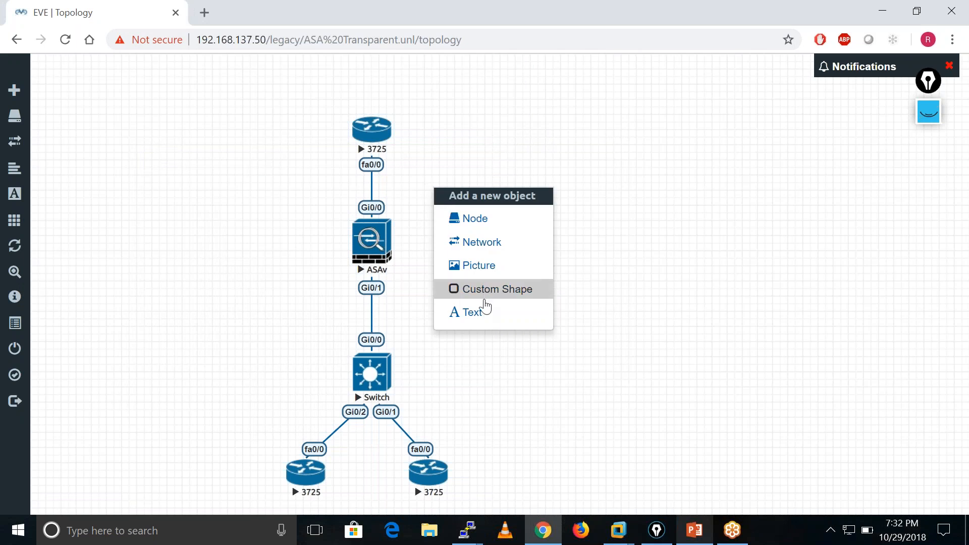
left_click(481, 318)
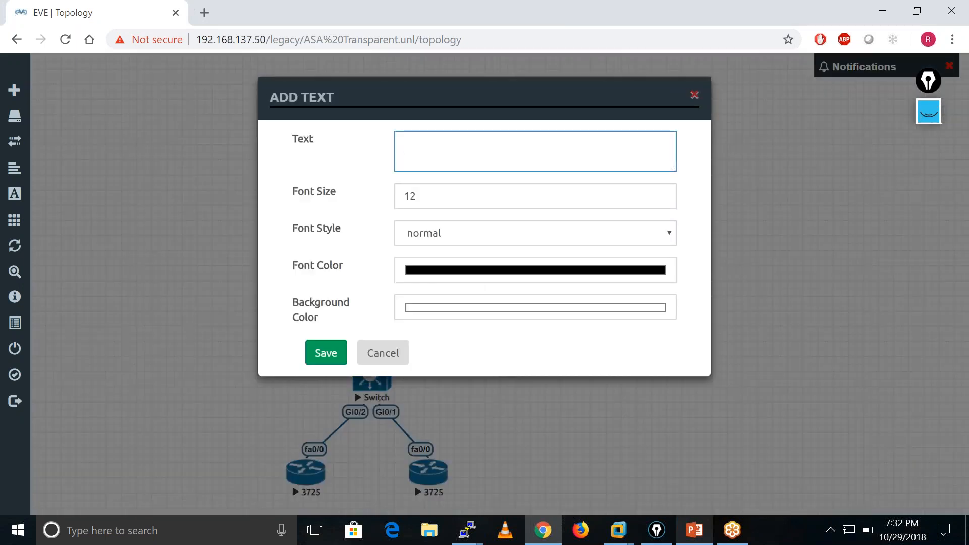
type("Outside")
left_click(440, 189)
key("BackSpace")
key("BackSpace")
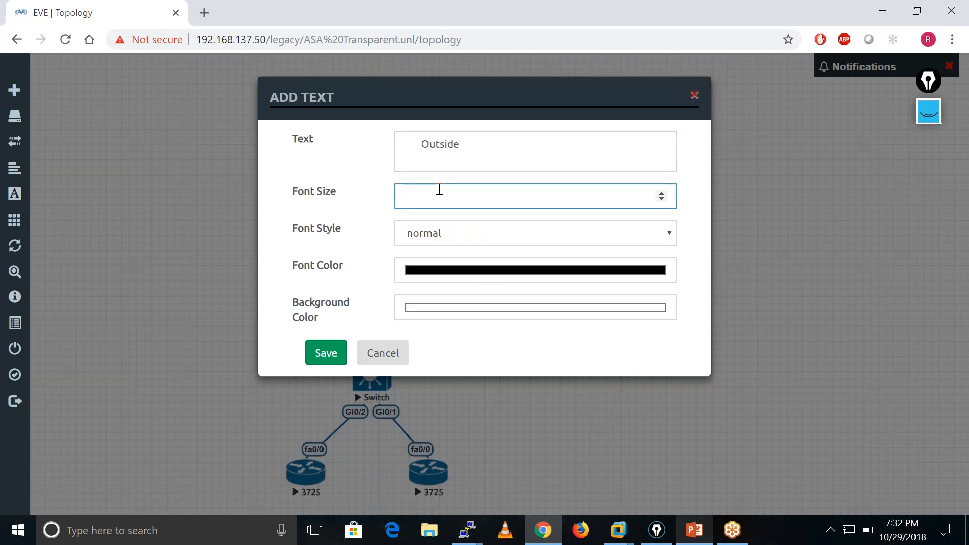
type("25")
left_click(424, 148)
key("BackSpace")
key("BackSpace")
key("BackSpace")
key("BackSpace")
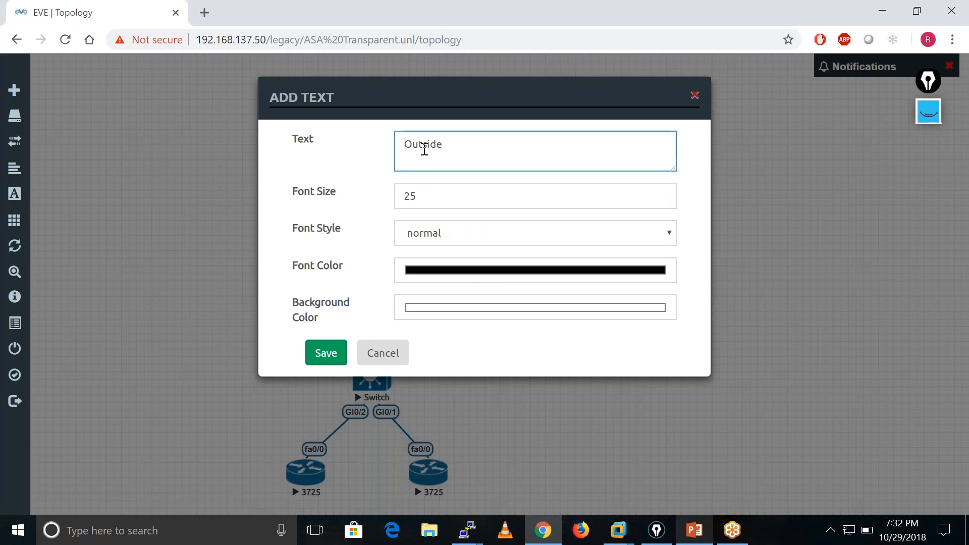
left_click(318, 366)
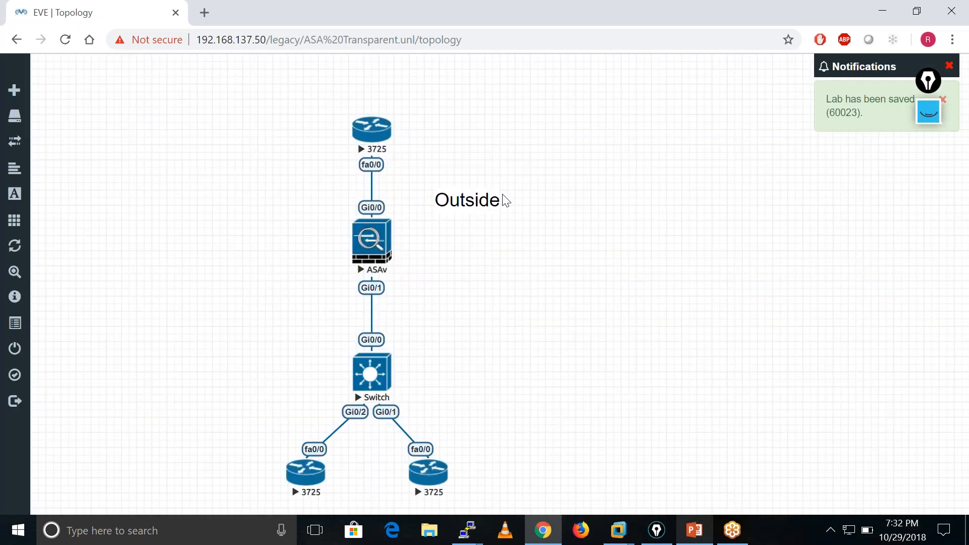
left_click_drag(479, 202, 445, 186)
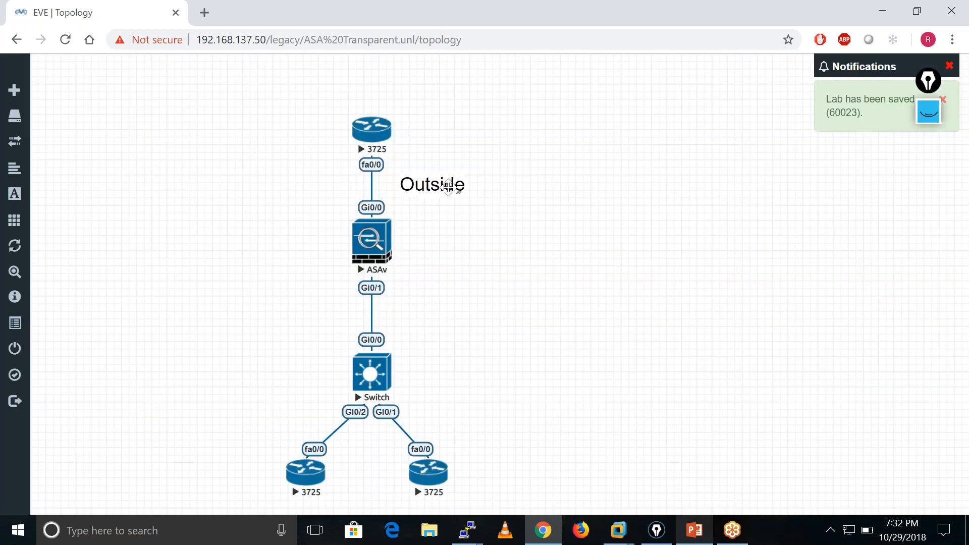
Add the text label "Inside" at font size 25 and place it beside the link between the ASAv and the switch.
right_click(418, 323)
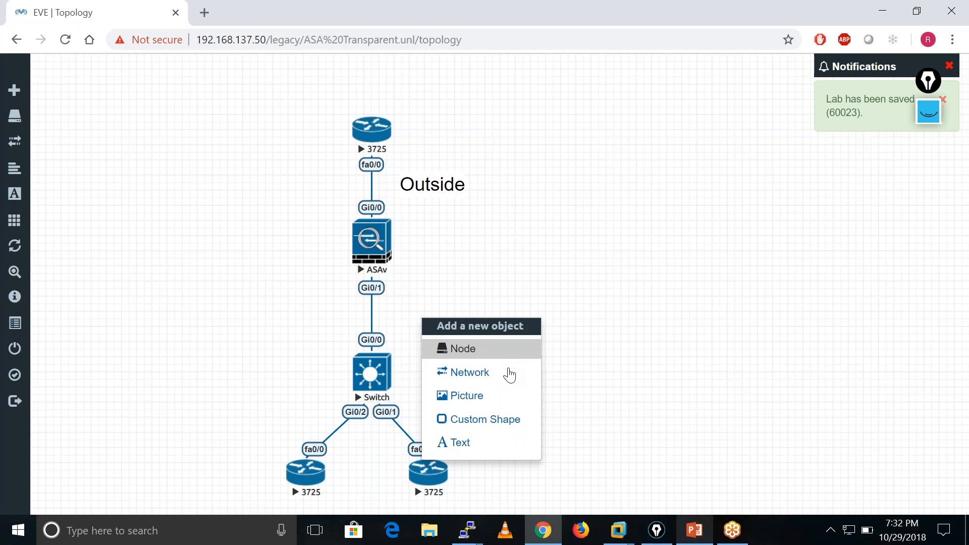
left_click(476, 443)
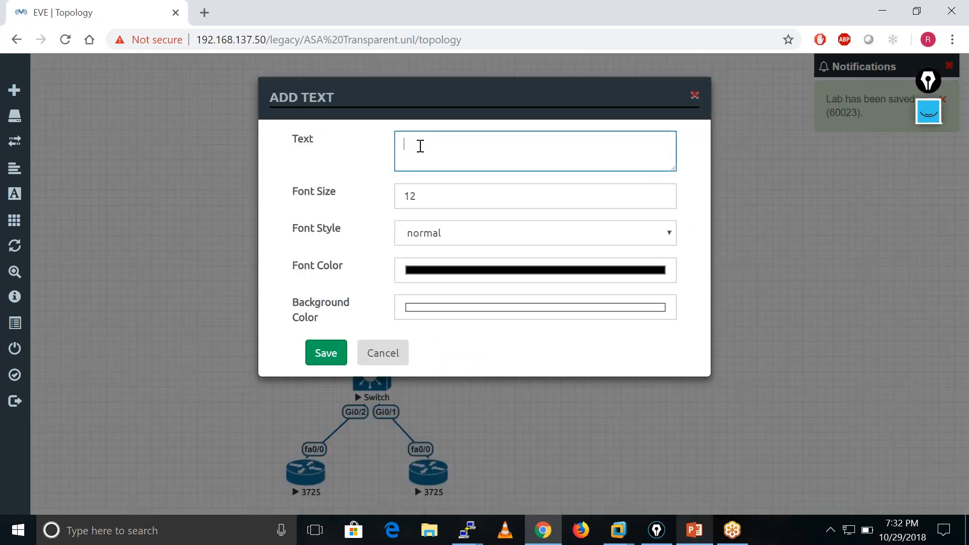
type("Inside")
key("BackSpace")
key("BackSpace")
key("BackSpace")
key("BackSpace")
key("BackSpace")
key("BackSpace")
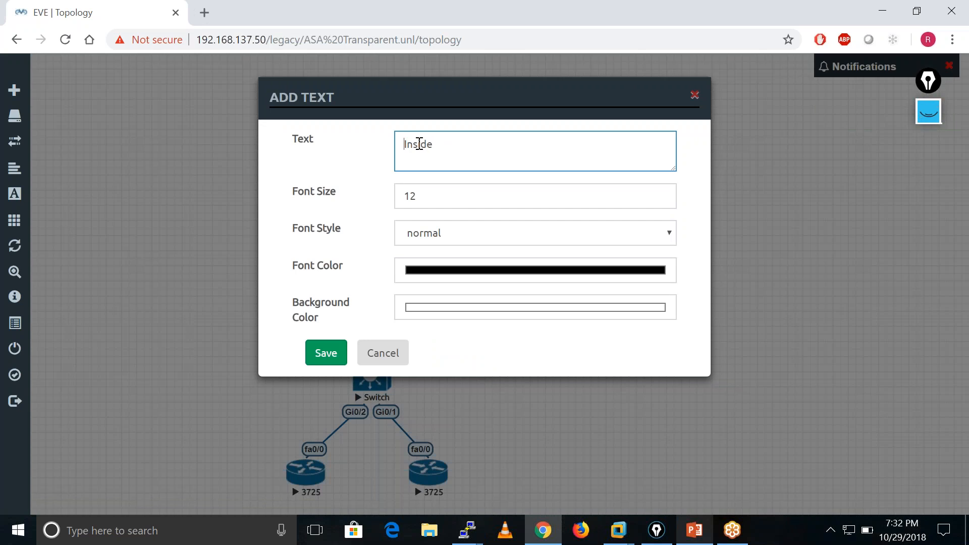
left_click(420, 196)
key("BackSpace")
key("BackSpace")
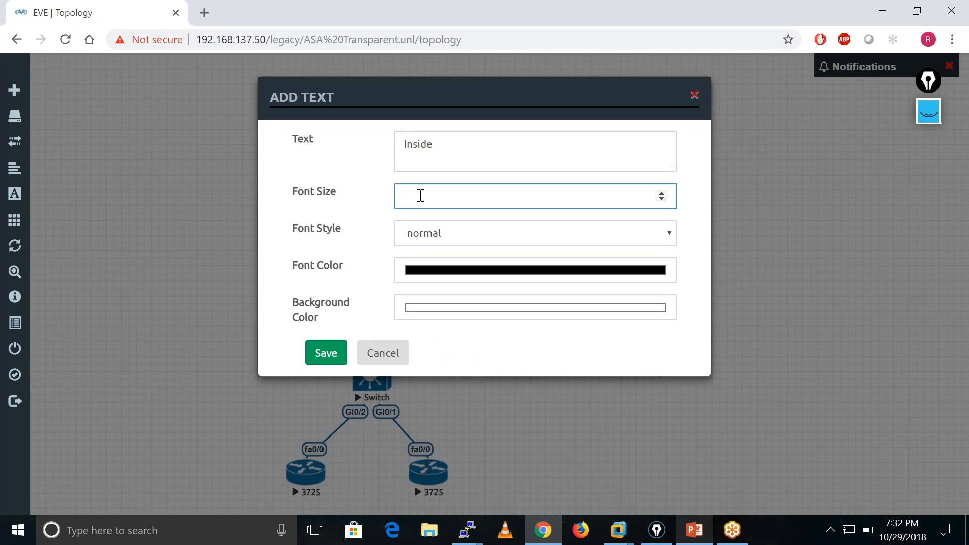
type("25")
left_click(329, 349)
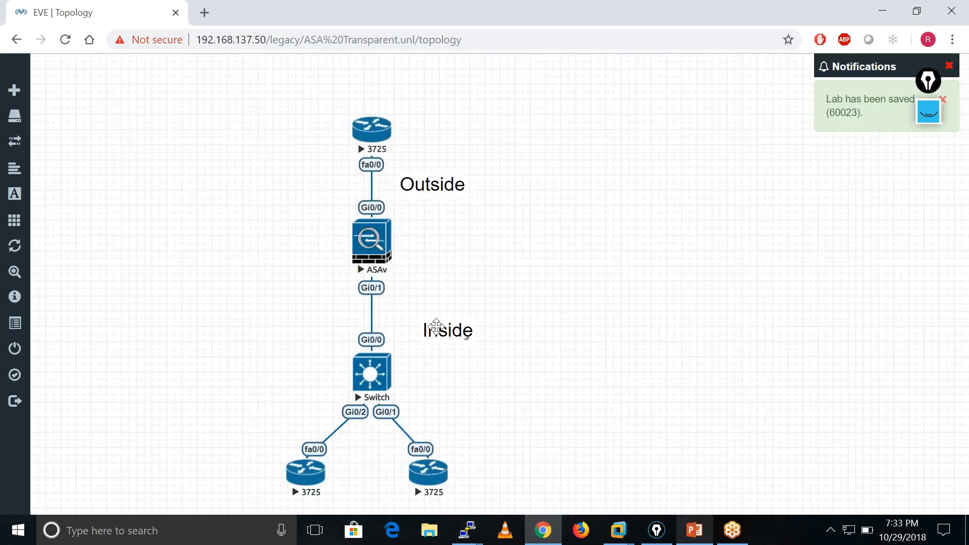
left_click_drag(440, 336, 417, 329)
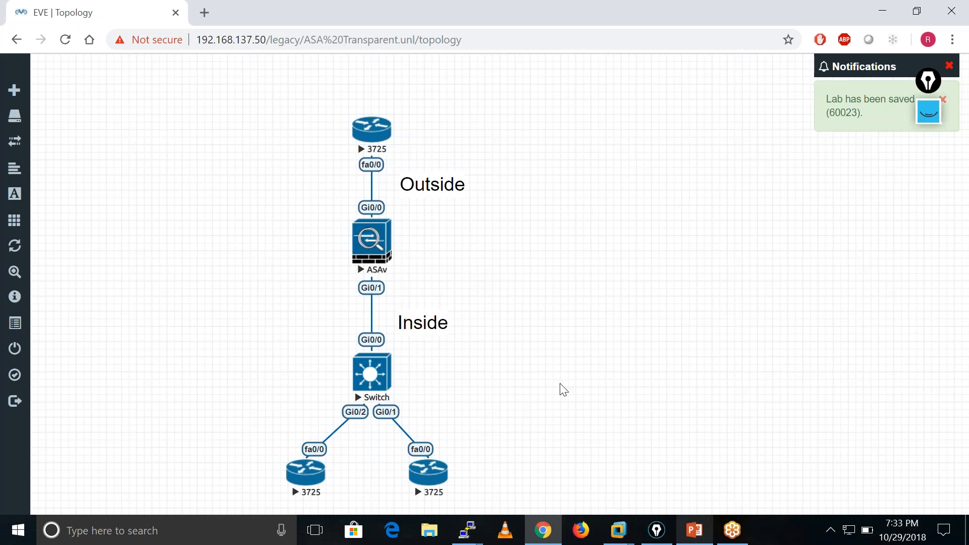
Switch to the ASAv console session and enter privileged mode with the enable command.
left_click(467, 530)
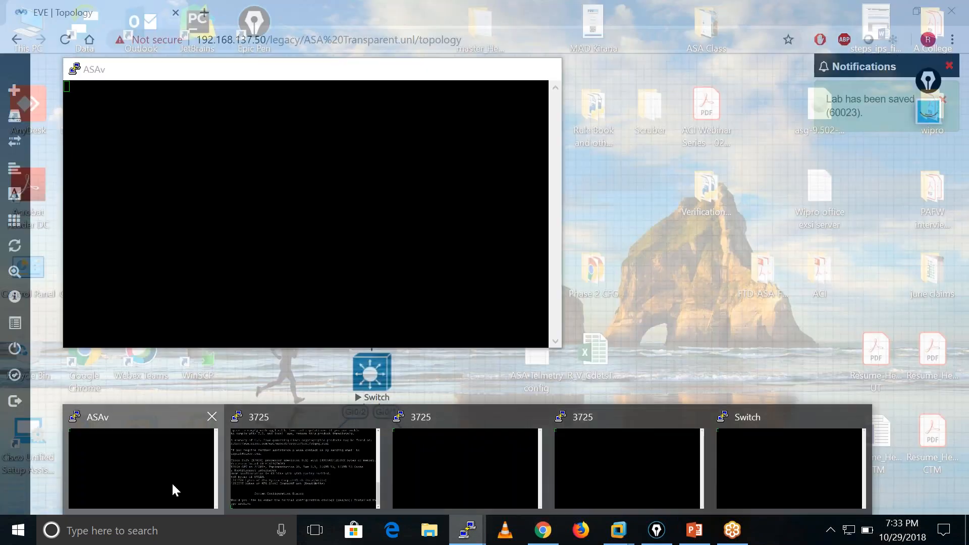
left_click(171, 482)
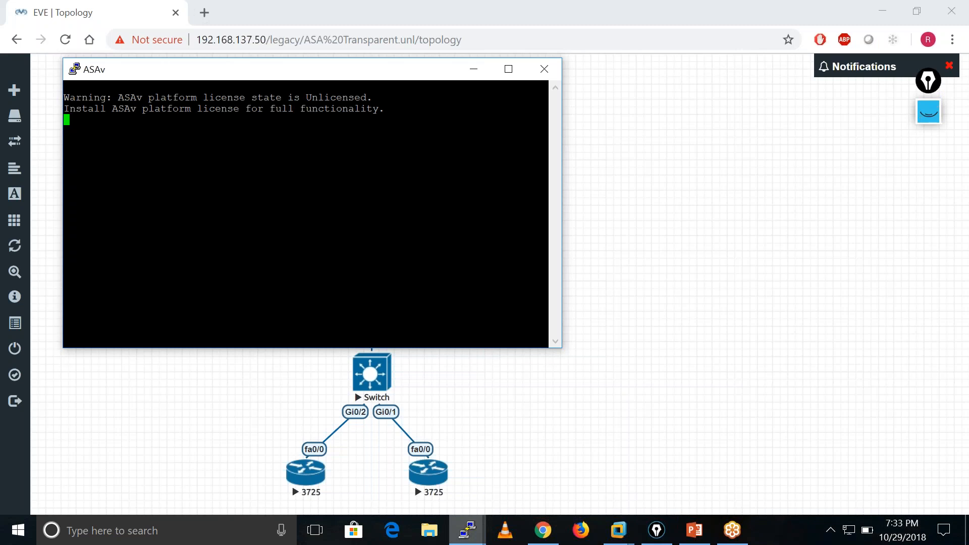
key("Return")
key("Return")
key("Return")
key("Return")
key("Return")
key("Return")
key("Return")
key("Return")
key("Return")
key("Return")
key("Return")
key("Return")
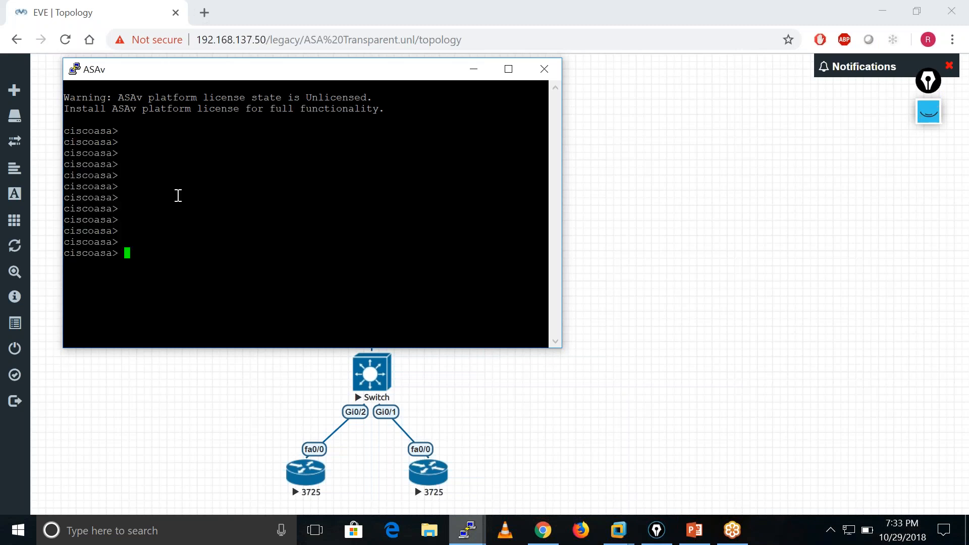
key("Return")
type("en")
key("Return")
Enter global configuration mode on the ASAv with conf t, passing over the anonymous error reporting question.
key("Return")
key("Return")
key("Return")
key("Return")
key("Return")
key("Return")
type("con")
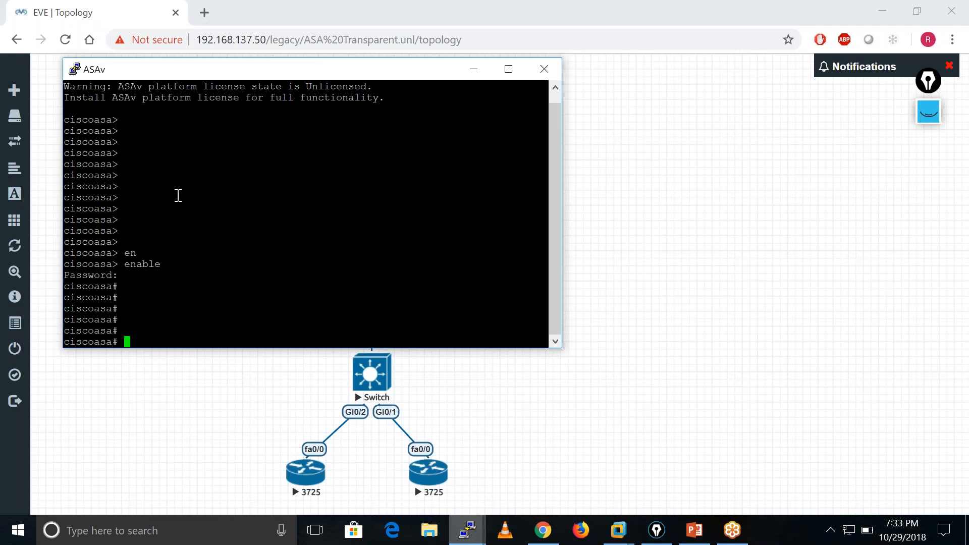
type("f t")
key("Return")
key("Return")
key("Return")
key("Return")
key("Return")
key("Return")
key("Return")
key("Return")
key("Return")
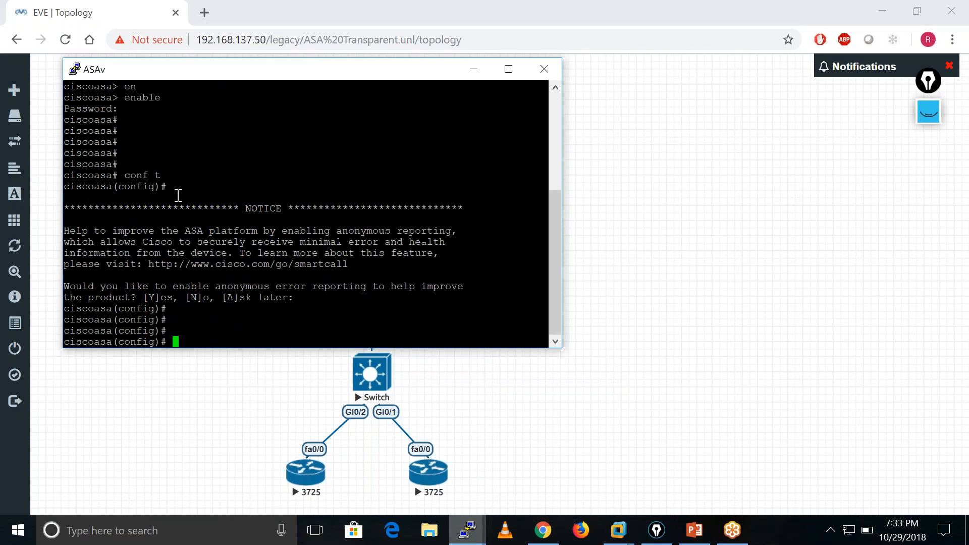
key("Return")
key("Return")
Check the ASAv's current firewall mode with the show firewall command.
type("sho")
key("Tab")
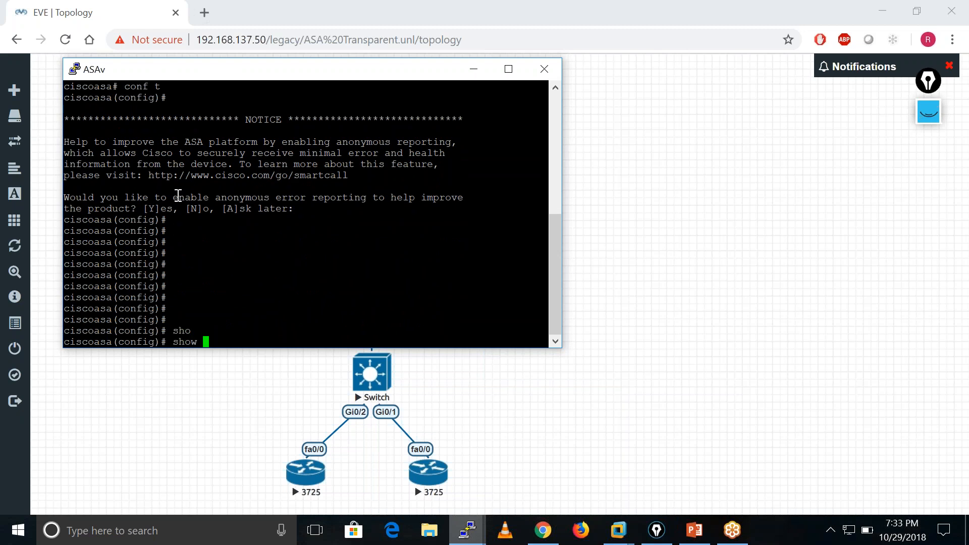
type("fire")
key("Tab")
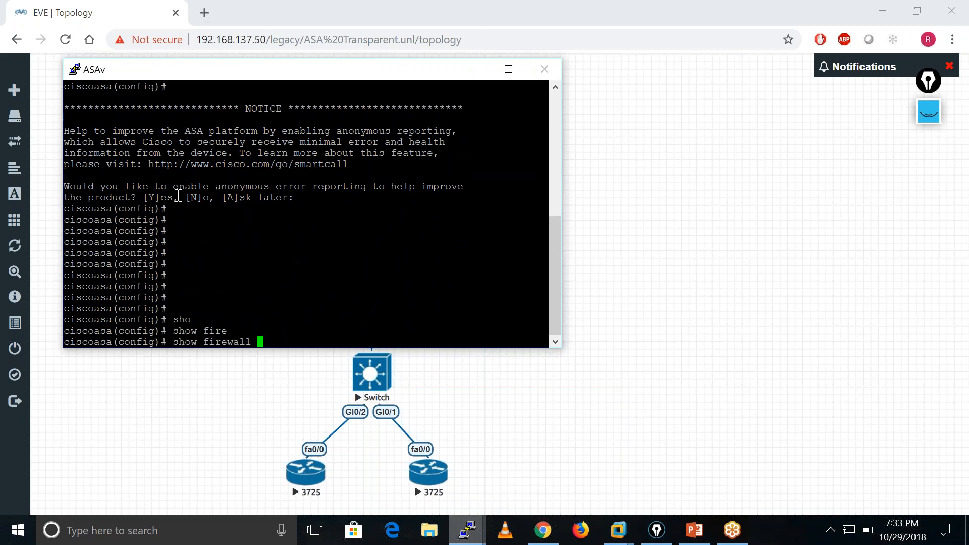
key("Return")
key("Return")
key("Return")
key("Return")
key("Return")
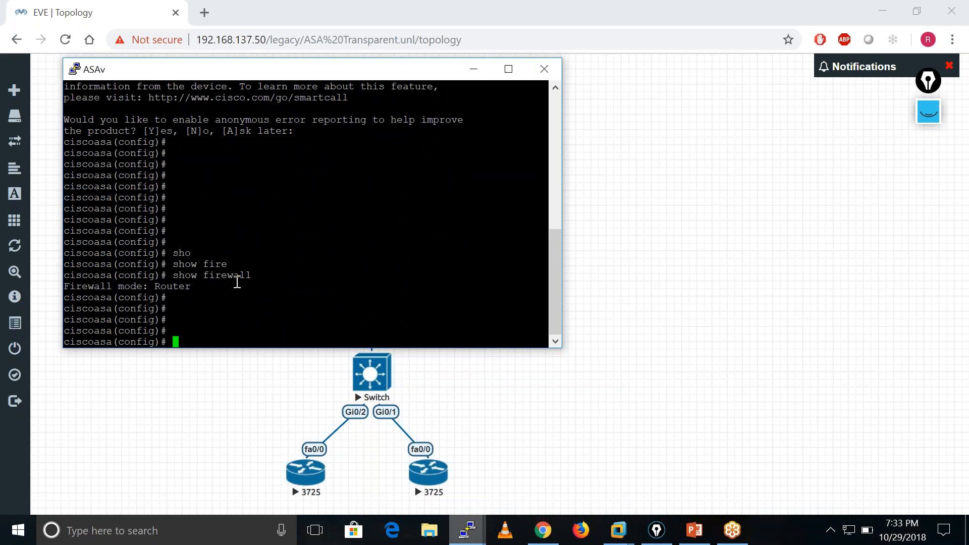
Change the ASAv to transparent mode with the firewall transparent command.
type("fire")
key("Tab")
type("tra")
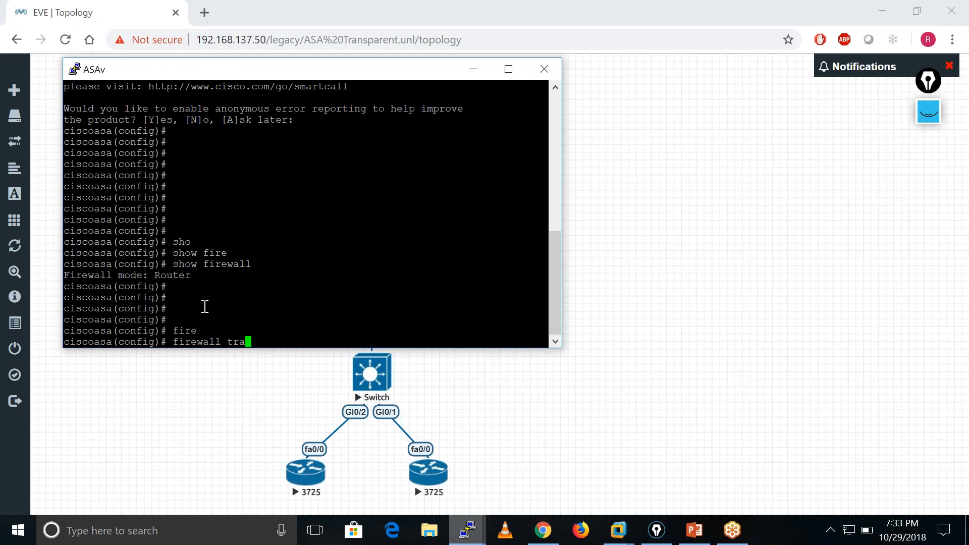
key("Tab")
key("Return")
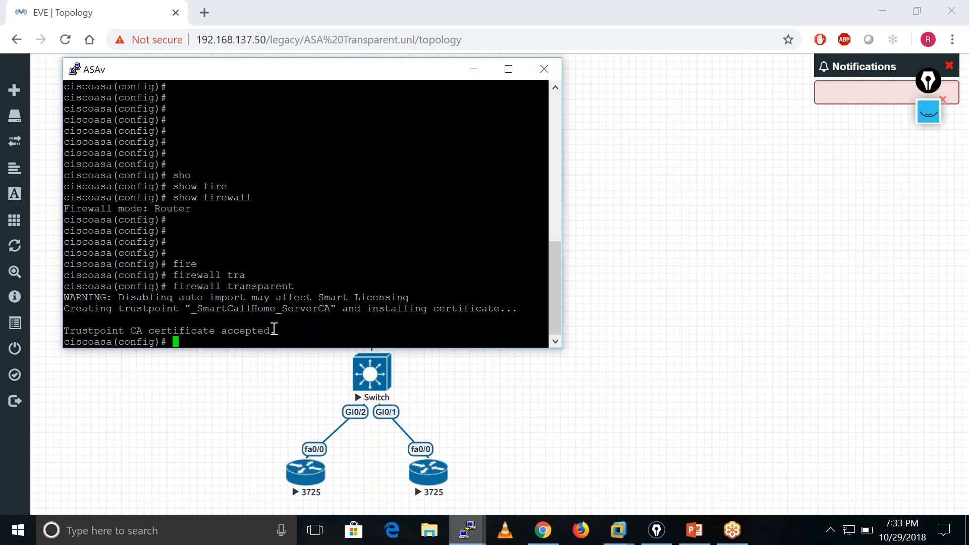
Move the ASAv console window clear of the topology diagram and verify the mode change with show firewall.
left_click_drag(348, 74, 729, 95)
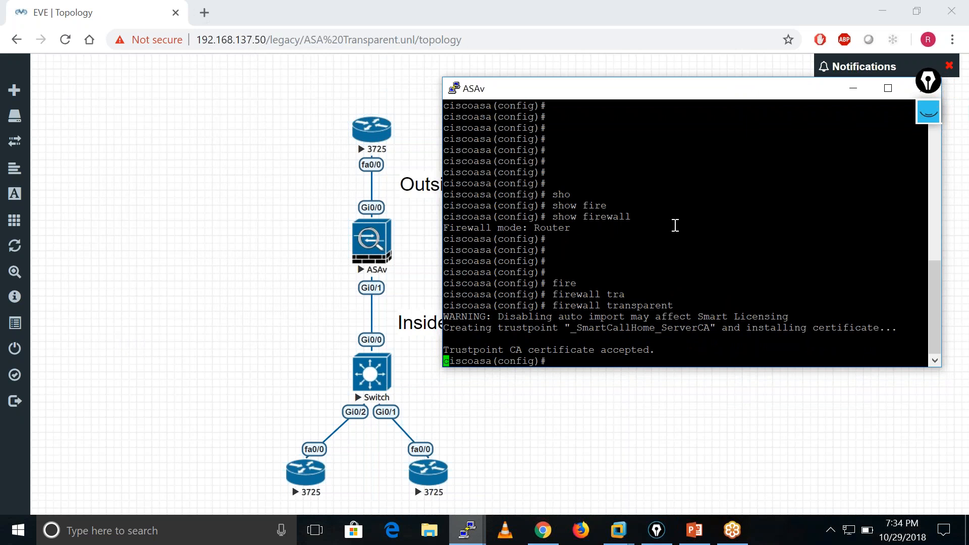
key("Return")
key("Return")
key("Return")
key("Return")
key("Return")
key("Return")
key("Return")
key("Return")
key("Return")
key("Return")
key("Return")
key("Return")
key("Return")
key("Return")
key("Return")
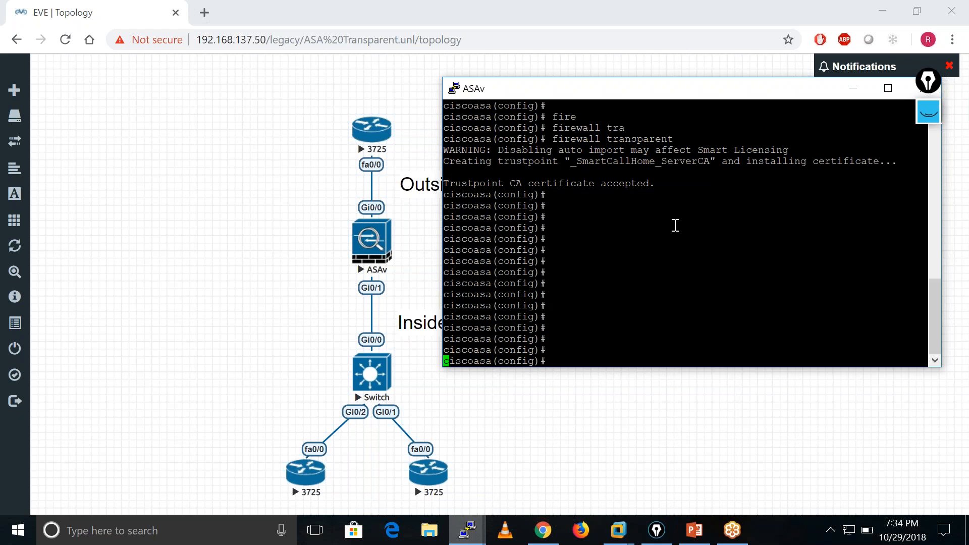
key("Return")
key("Return")
type("sho")
key("Tab")
type("fire")
key("Tab")
key("Return")
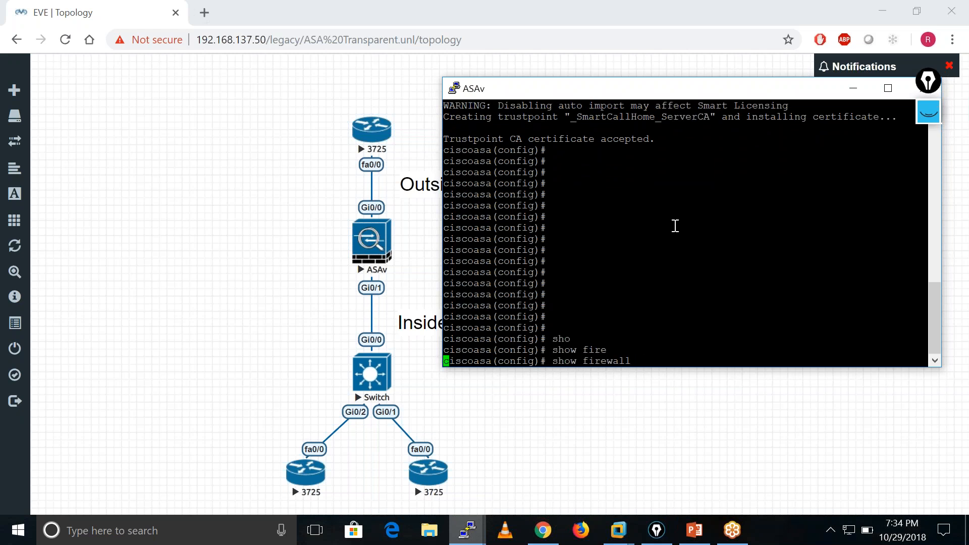
Set the firewall's hostname to ASA-T.
key("Return")
key("Return")
key("Return")
key("Return")
key("Return")
key("Return")
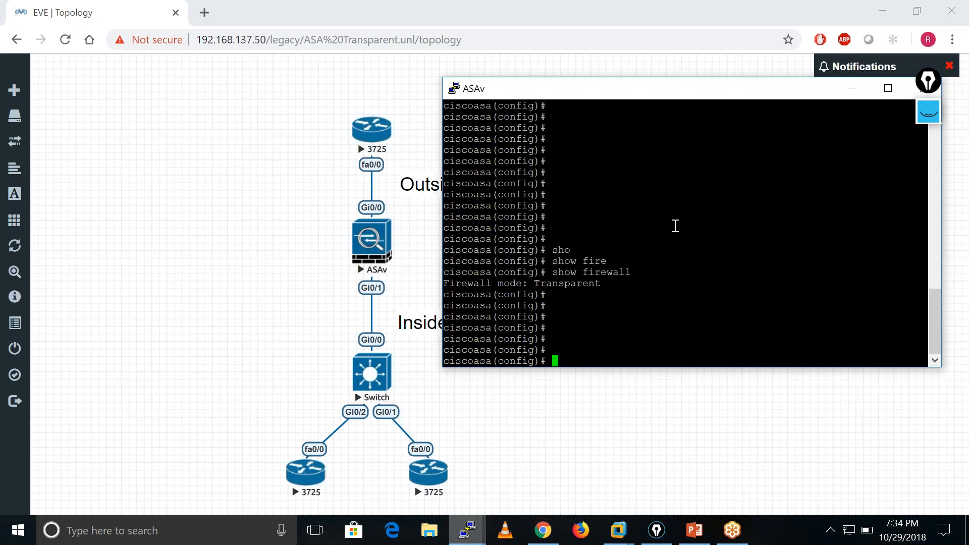
key("Return")
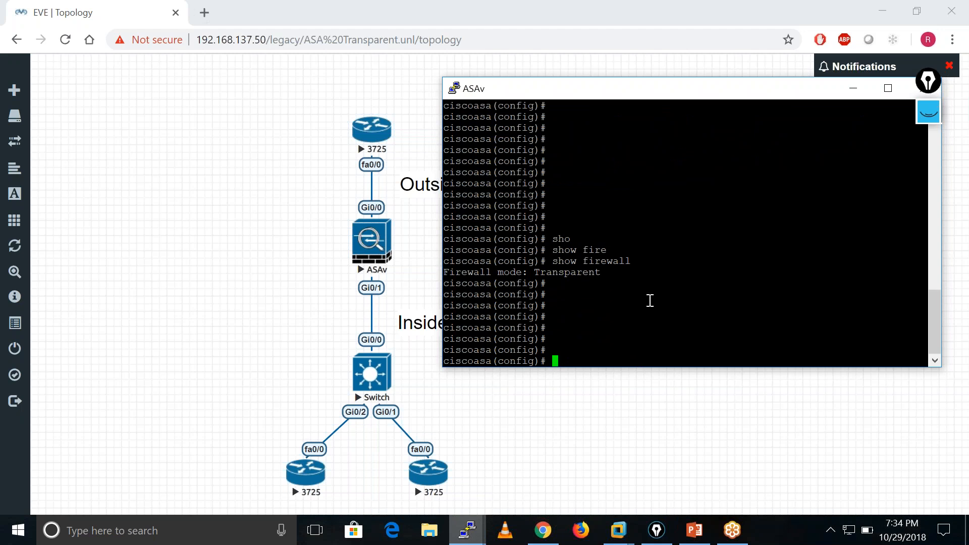
type("hoi")
key("Return")
key("Up")
key("Left")
key("Tab")
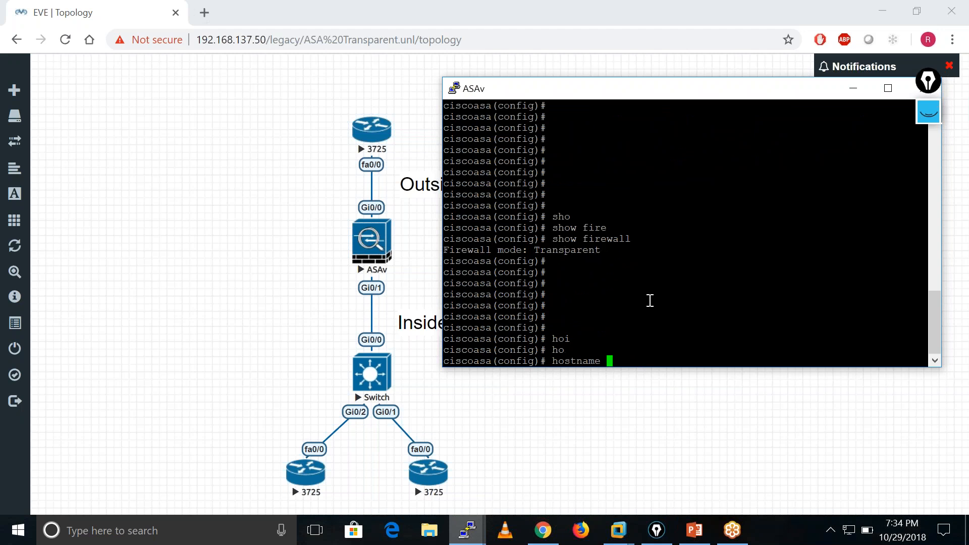
type("ASA-T")
key("ctrl+a")
key("Return")
key("Return")
key("Return")
key("Return")
key("Return")
key("Return")
key("Return")
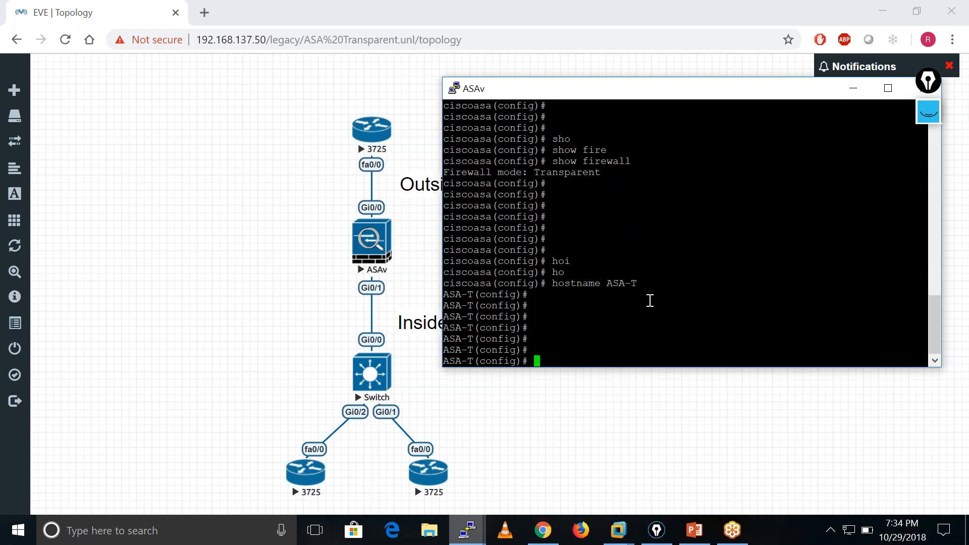
List the ASA's interfaces and their IP status with show int ip brief.
key("Return")
key("Return")
key("Return")
key("Return")
key("Return")
key("Return")
key("Return")
key("Return")
key("Return")
key("Return")
key("Return")
key("Return")
key("Return")
key("Return")
key("Return")
key("Return")
key("Return")
key("ctrl+a")
key("ctrl+e")
type("sho")
key("Tab")
type("in")
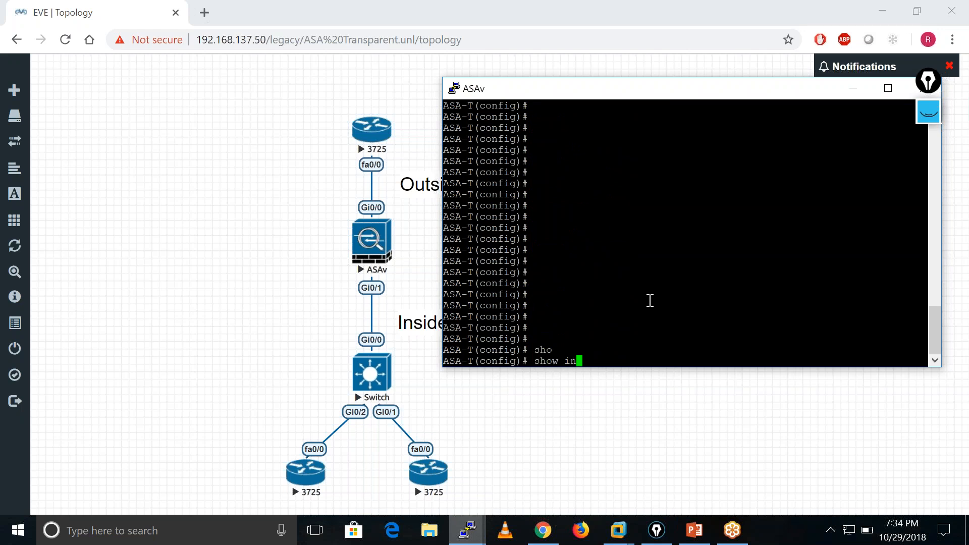
type("t ip bri")
key("Tab")
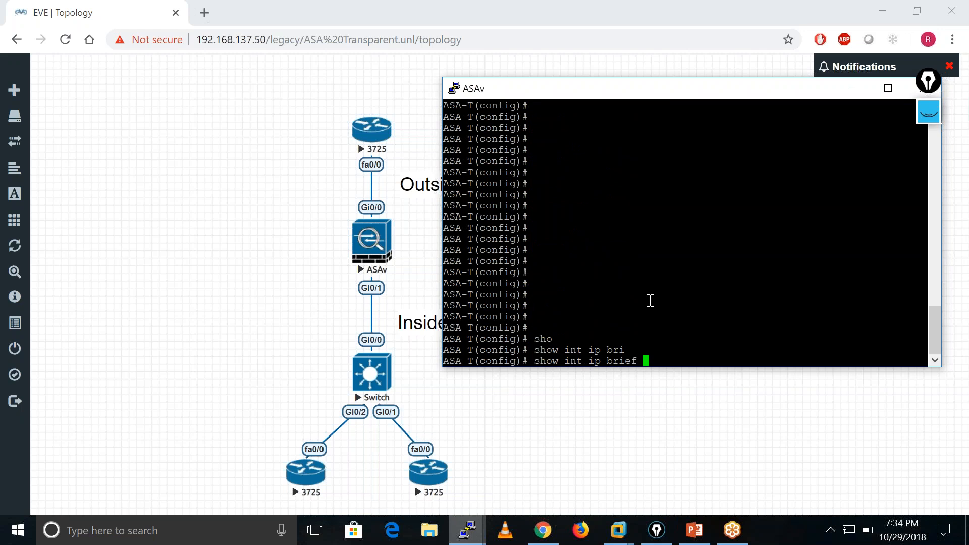
key("Return")
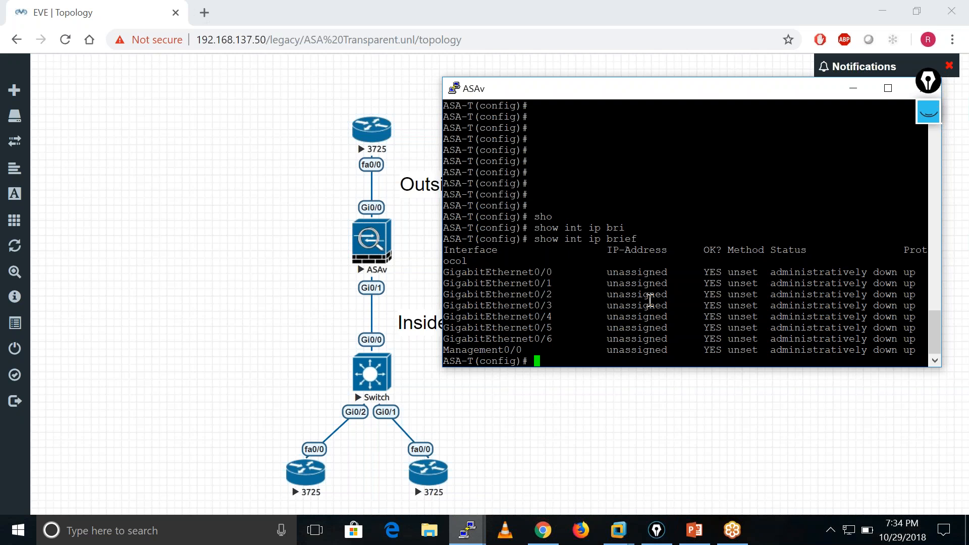
key("Return")
key("Return")
key("Return")
key("Return")
key("Return")
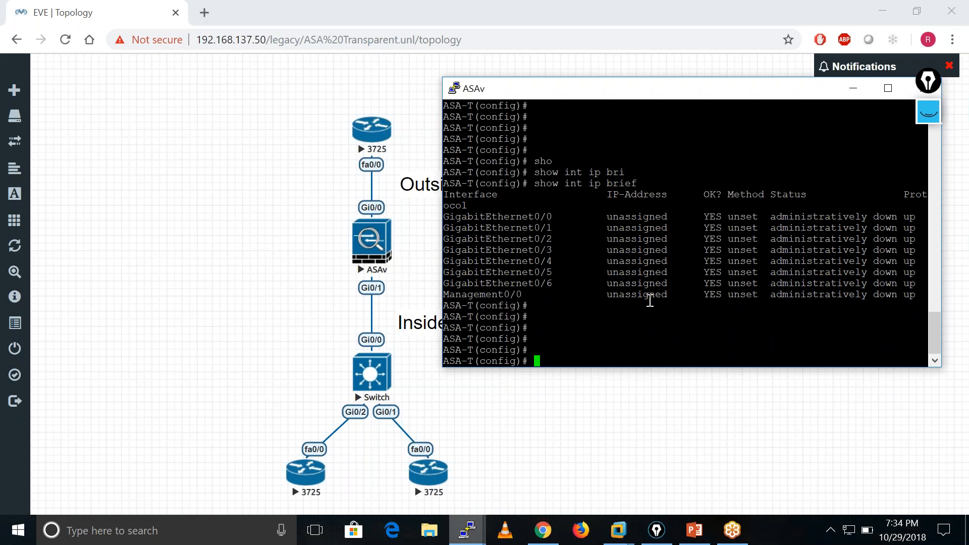
type("ip")
key("BackSpace")
key("BackSpace")
key("Return")
key("Return")
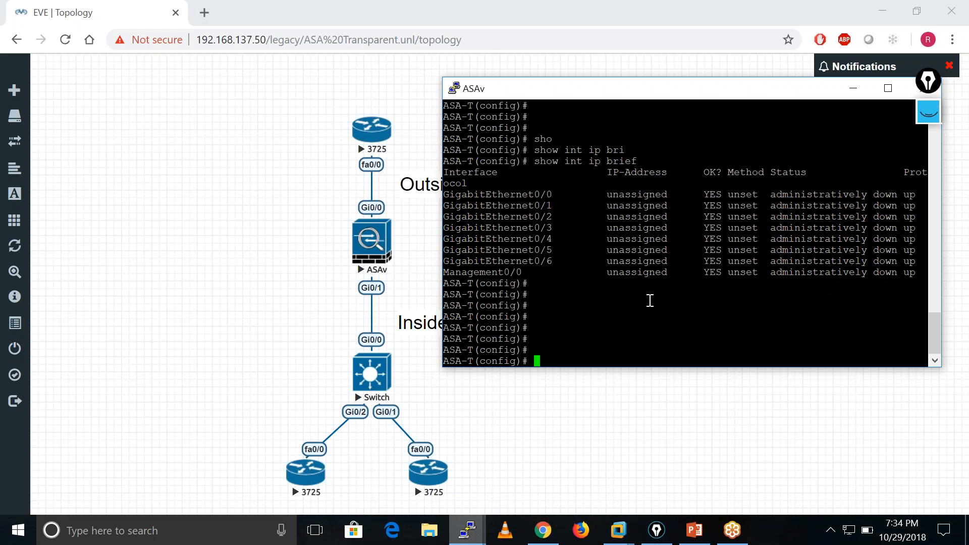
Create bridge virtual interface BVI 100 after checking the allowed number range, and enter its configuration mode.
key("Return")
type("int ")
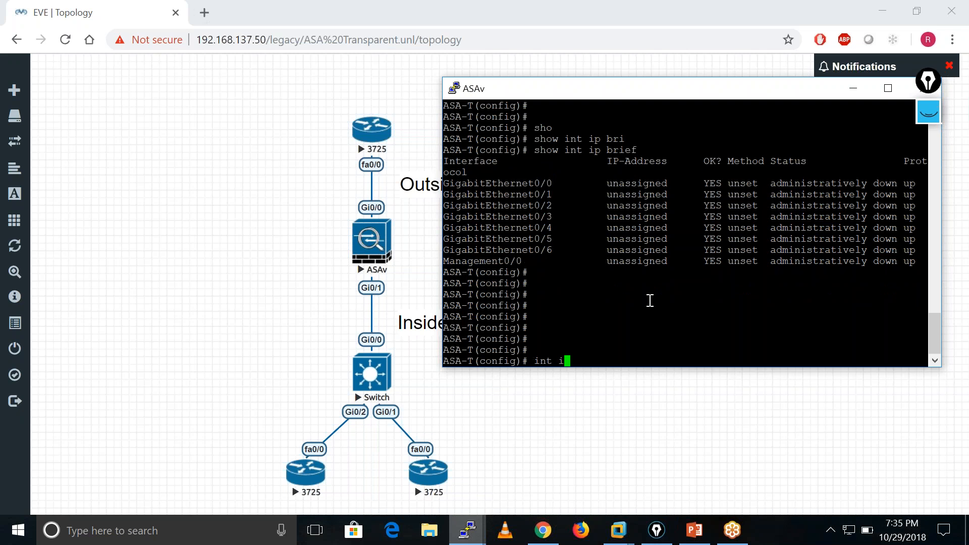
type("bv")
key("Tab")
type("?")
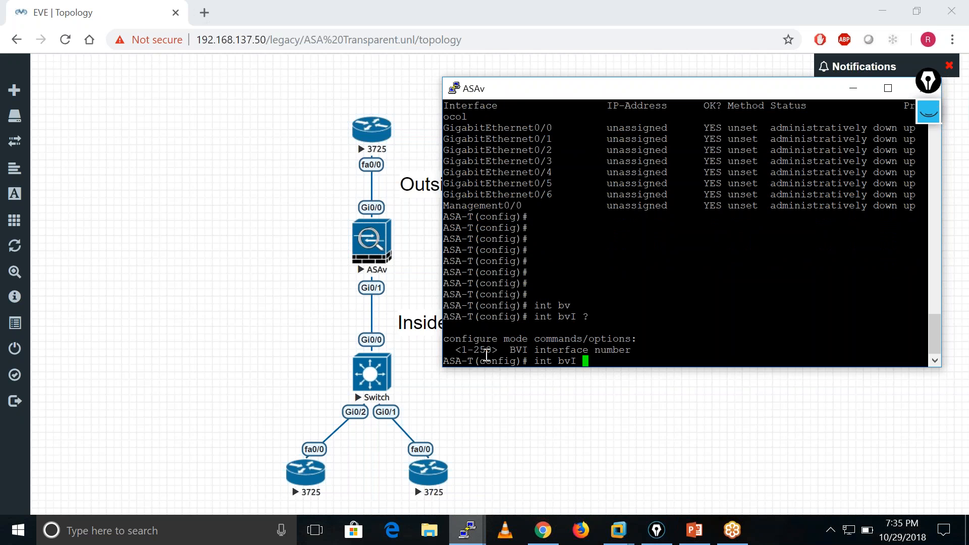
type("100")
key("Return")
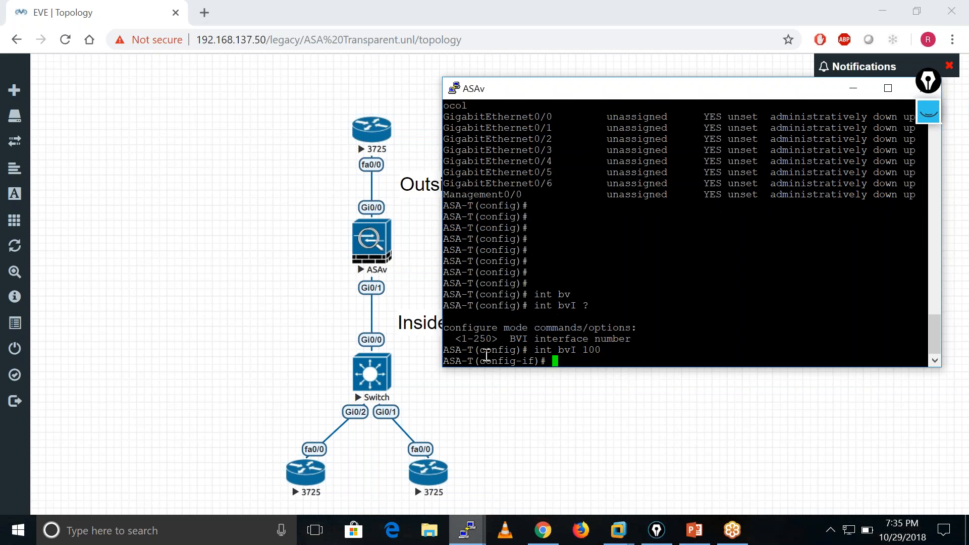
key("Return")
key("Return")
key("Return")
key("Return")
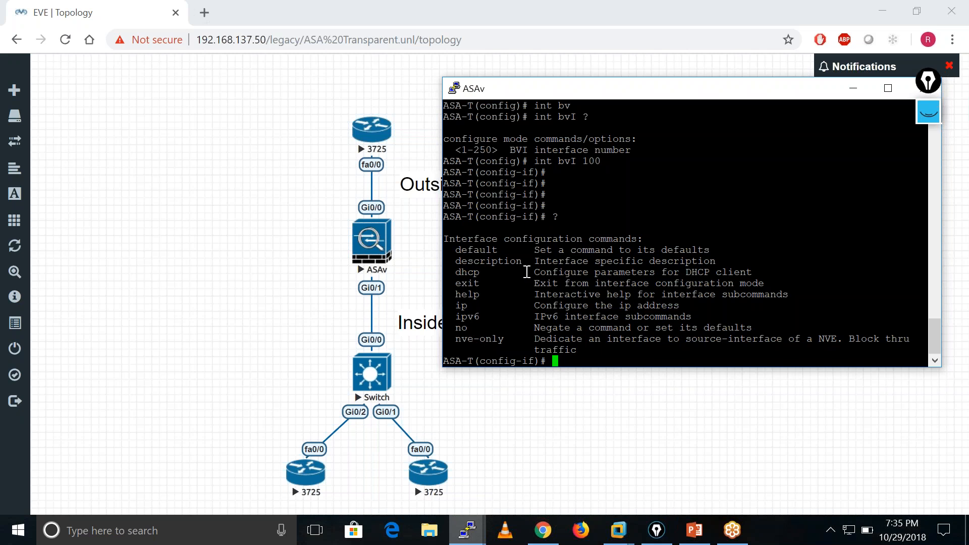
Assign IP address 10.1.1.250 with mask 255.255.255.0 to BVI 100, consulting the ip command help.
type("ip ?")
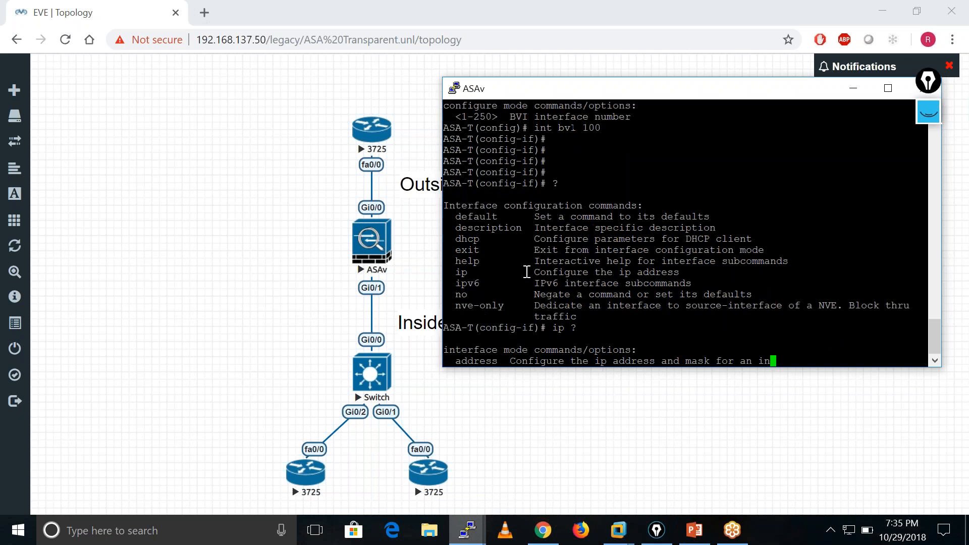
type("add")
key("Tab")
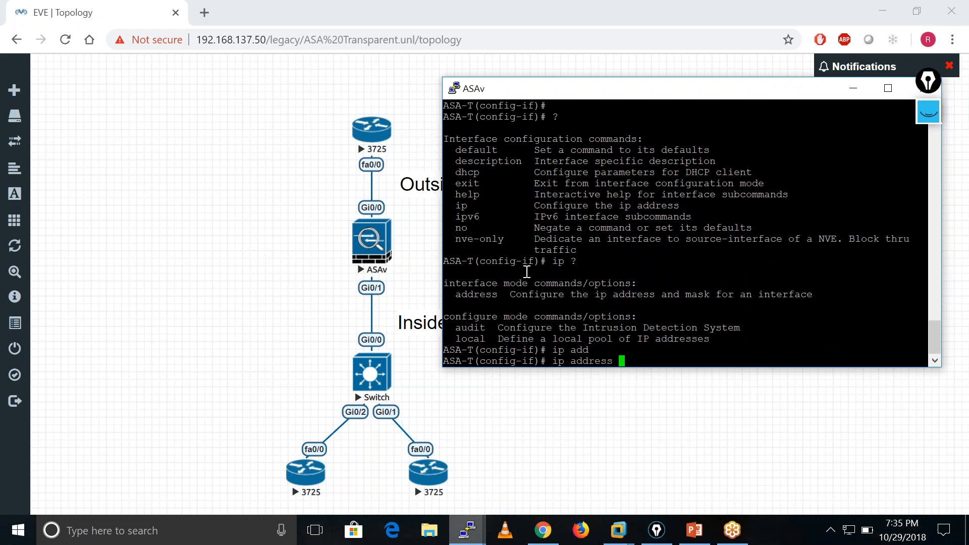
type("10")
type(".1.1.")
type("1")
key("Left")
type("250")
type(" ?")
type("255.255")
type(".255.0")
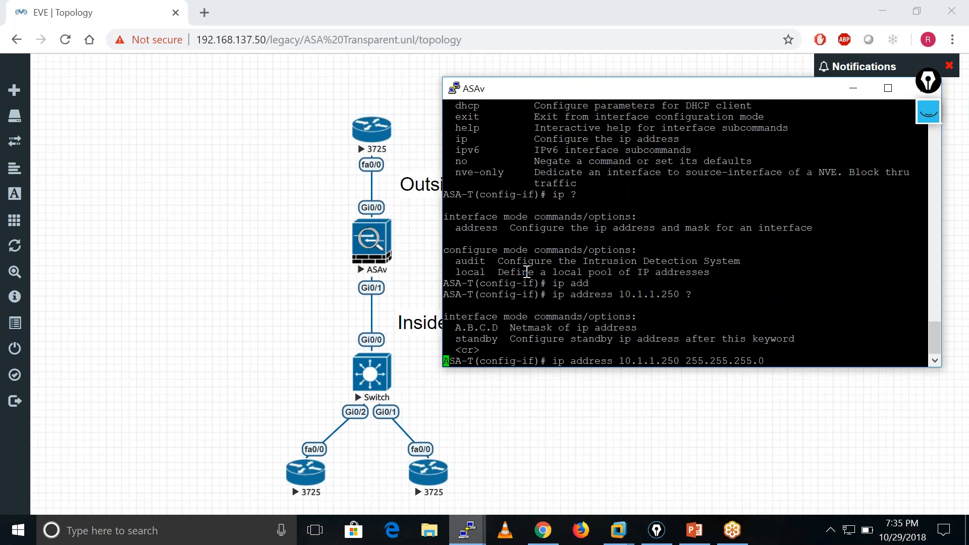
key("Return")
Look through the interface command help and try to enable BVI 100 with a no shutdown command.
type("?")
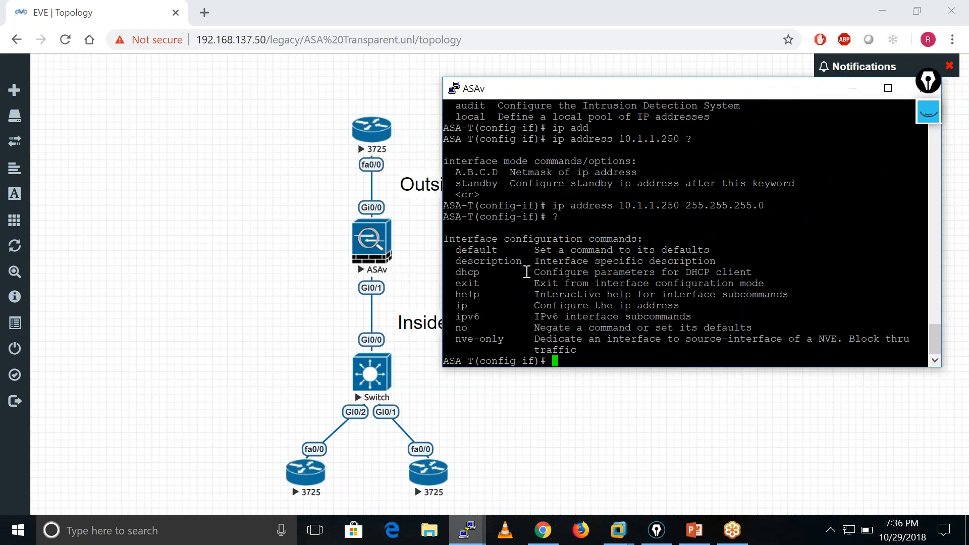
key("Return")
key("Return")
key("Return")
key("Return")
key("Return")
key("Return")
key("Return")
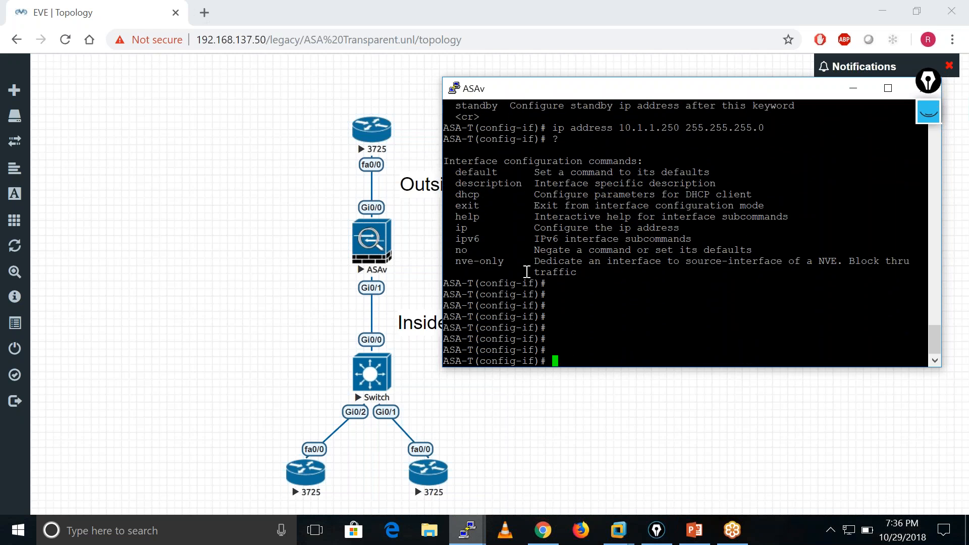
type("no shu")
key("Tab")
key("Return")
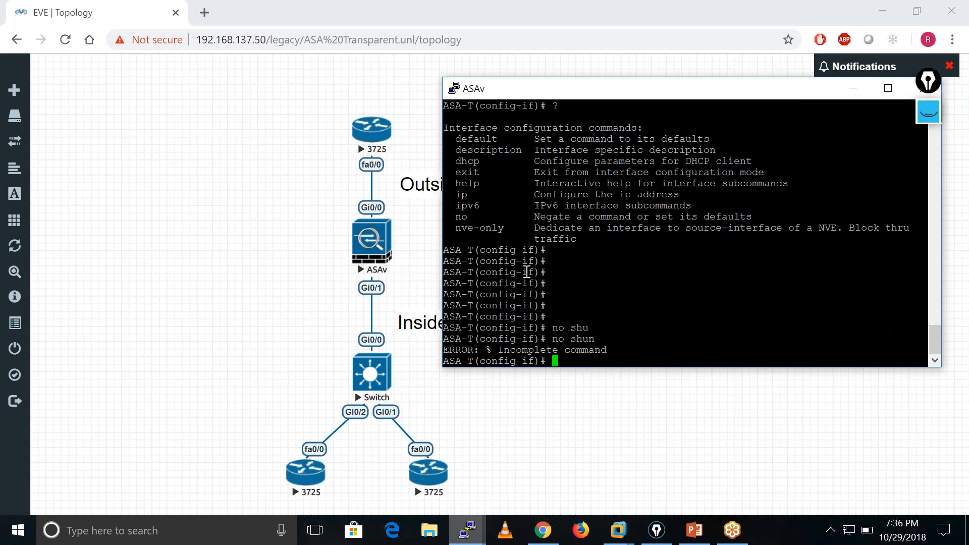
key("Return")
key("Return")
key("Return")
key("Return")
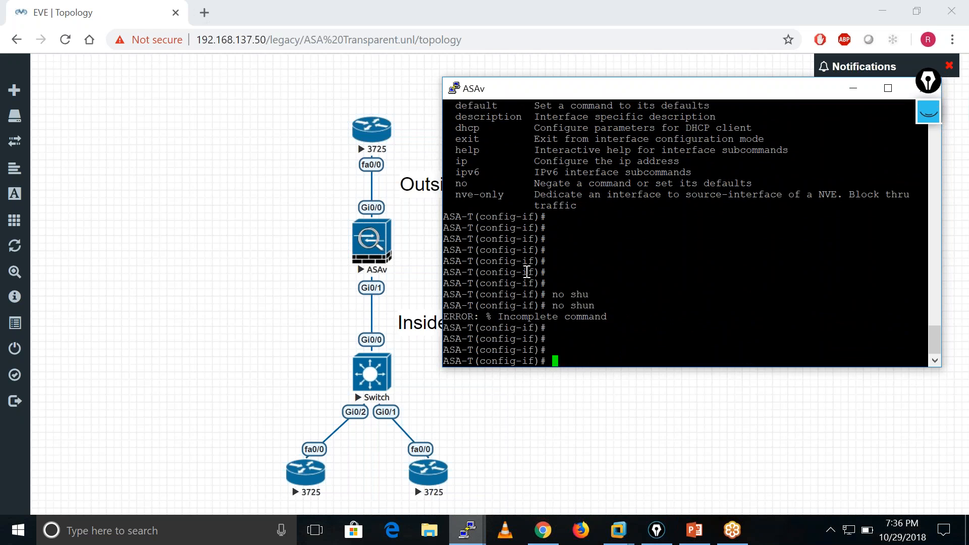
Exit BVI 100 interface configuration to return to global configuration mode.
type("exit")
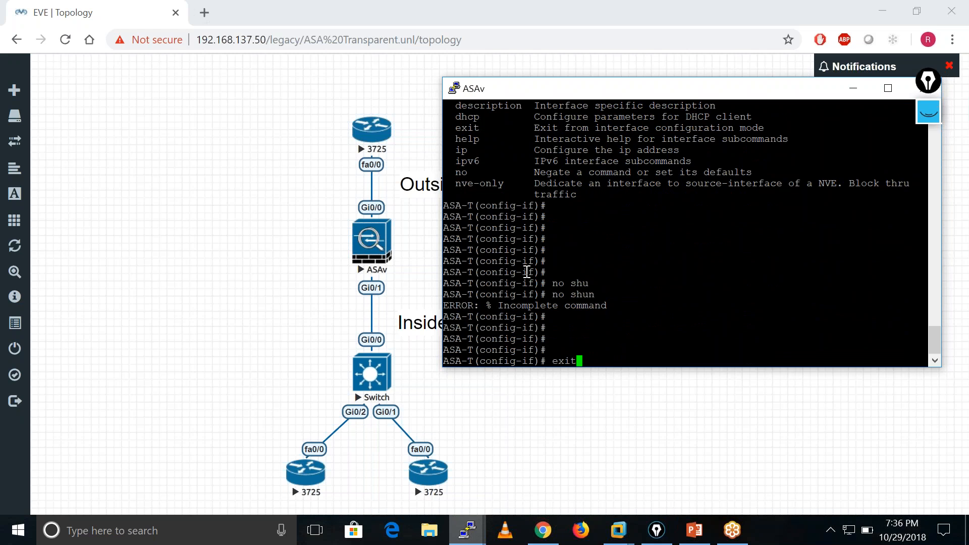
key("Return")
key("Return")
key("Return")
key("Return")
key("Return")
key("Return")
key("Return")
key("Return")
type("i")
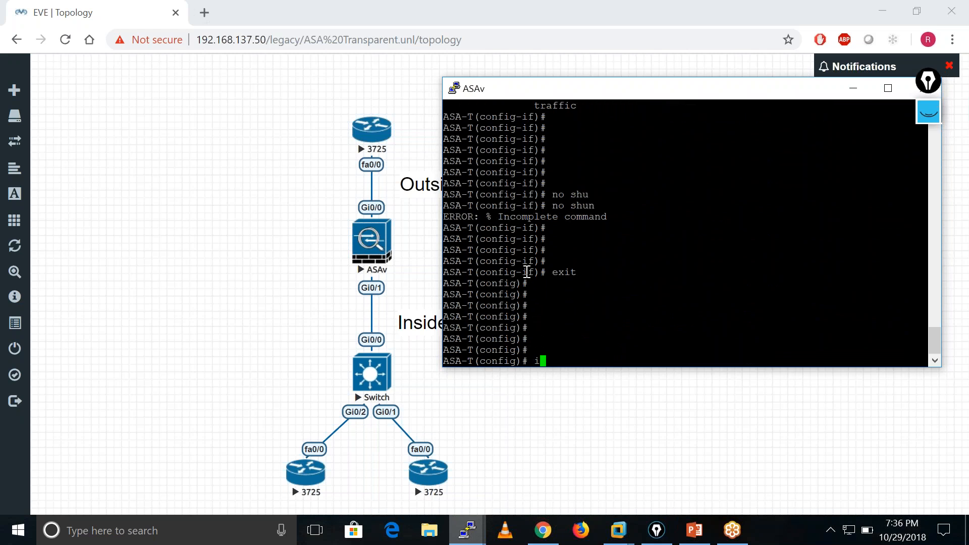
type("nt g0")
Check the interface list including the new BVI with sh int ip brief.
key("Return")
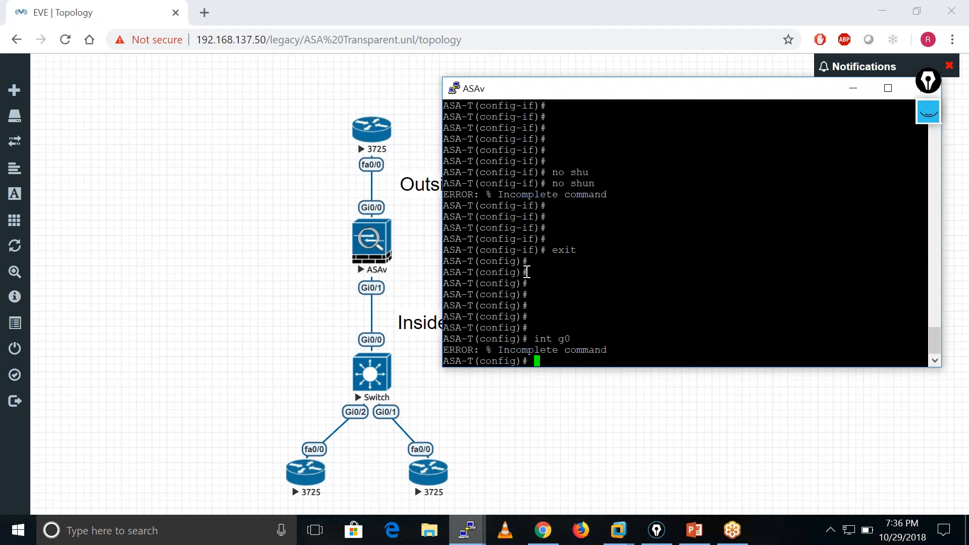
type("sh int ip bri")
key("Tab")
key("Return")
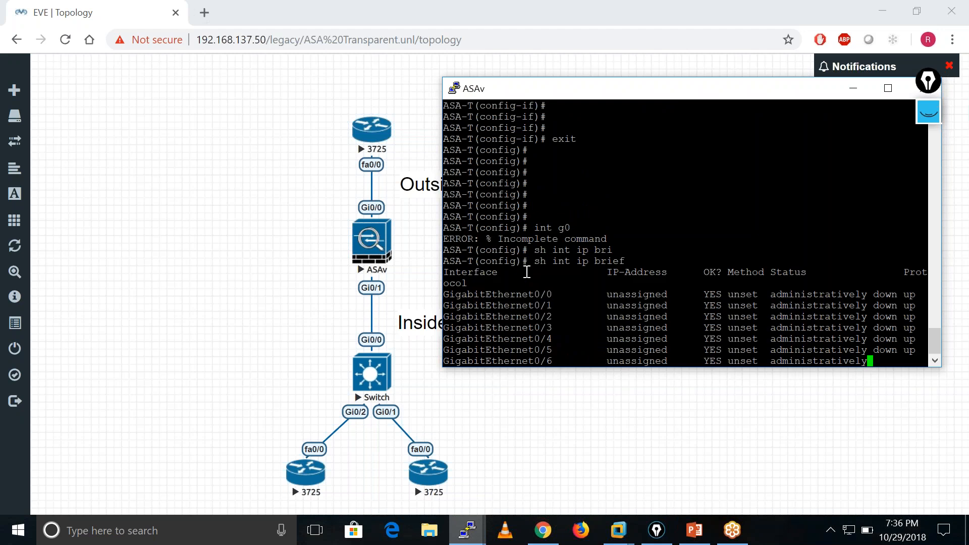
key("Return")
key("Return")
key("Return")
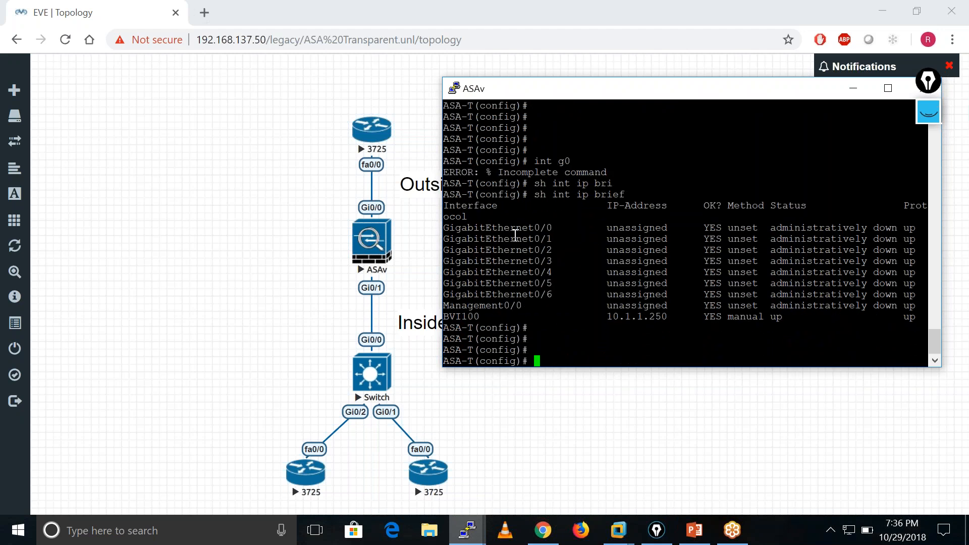
Enter configuration mode for interface g0/0 and display the full list of available interface commands.
type("int g0/0")
key("Return")
type("mem")
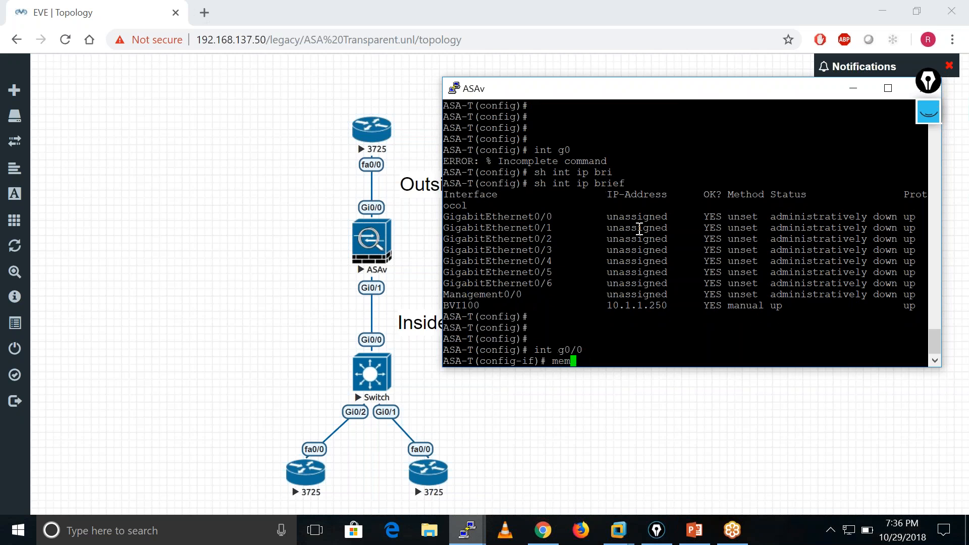
key("Tab")
key("BackSpace")
key("BackSpace")
key("BackSpace")
key("BackSpace")
key("BackSpace")
key("BackSpace")
key("BackSpace")
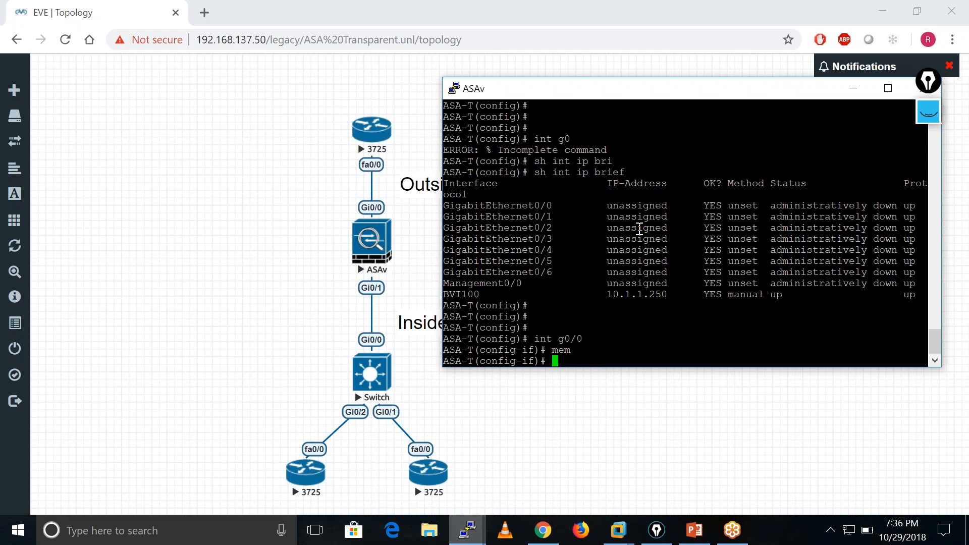
type("?")
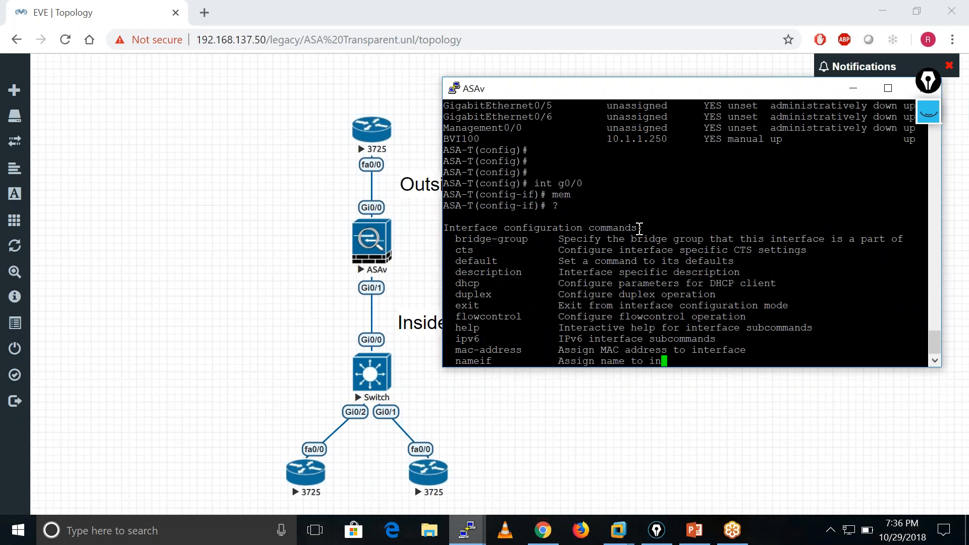
key("space")
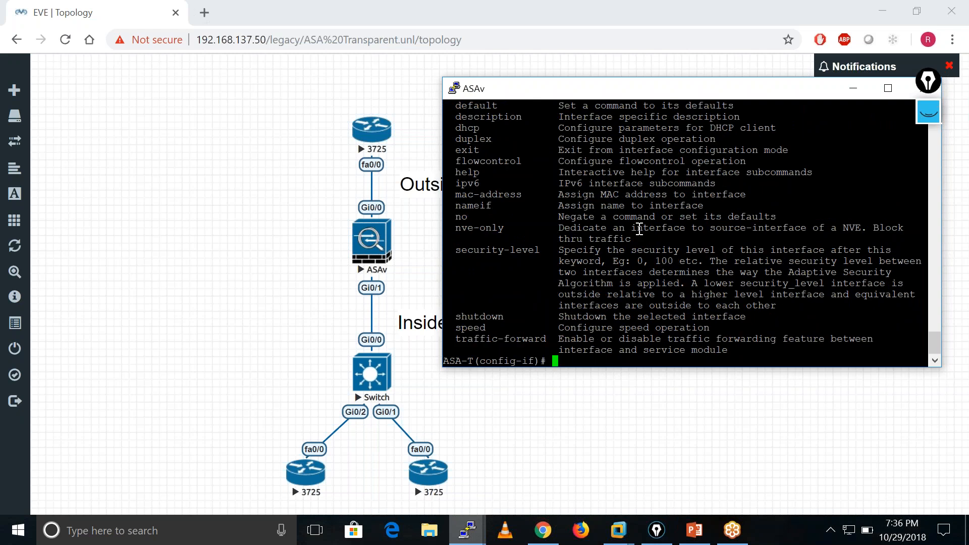
Assign interface g0/0 to bridge-group 100, checking the permitted group numbers first.
type("bri")
key("Tab")
type("?")
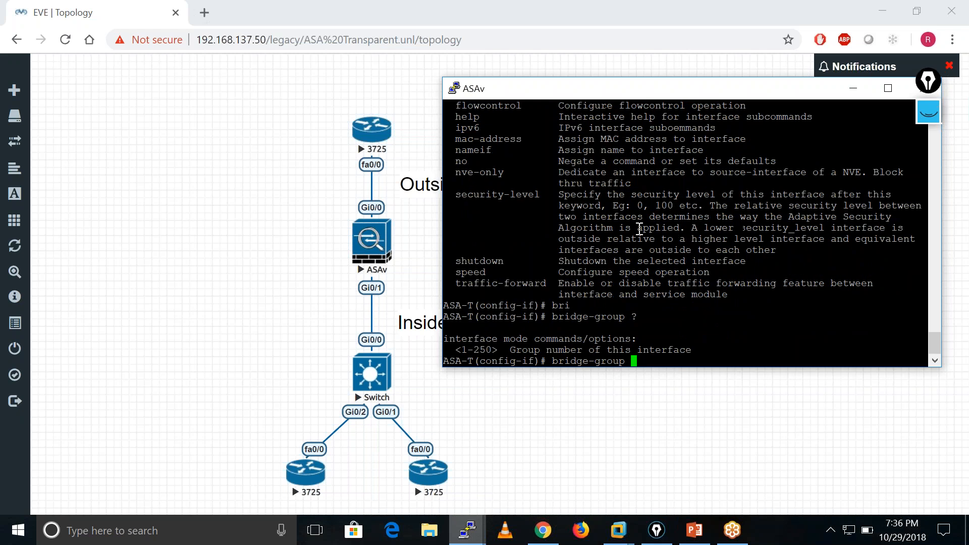
type("100")
key("Return")
key("Return")
key("Return")
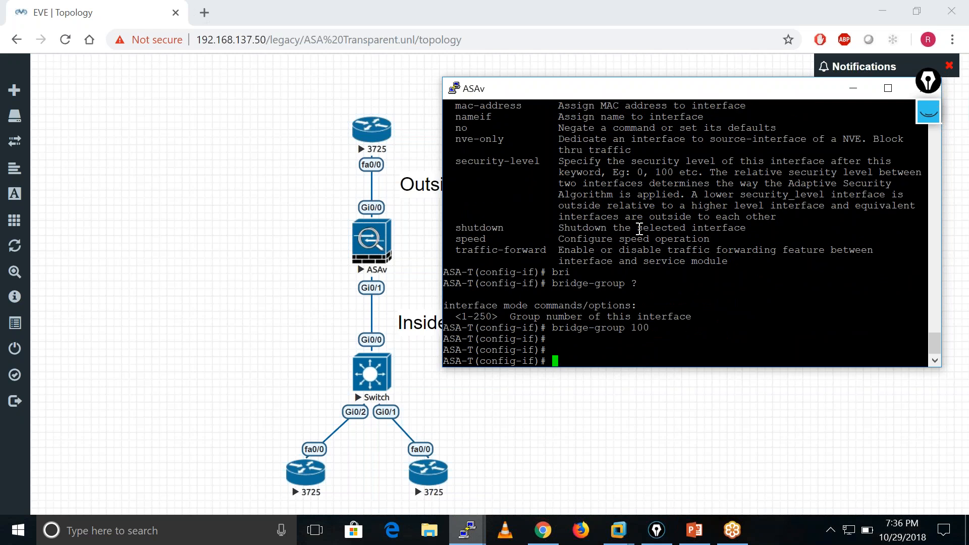
key("Return")
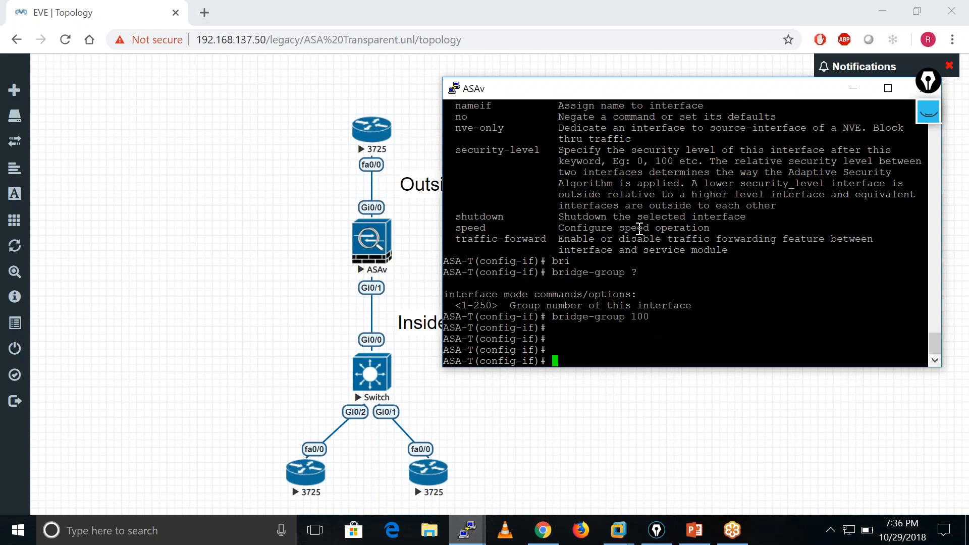
Name interface g0/0 Inside with the nameif command.
type("nameif Inside")
key("Return")
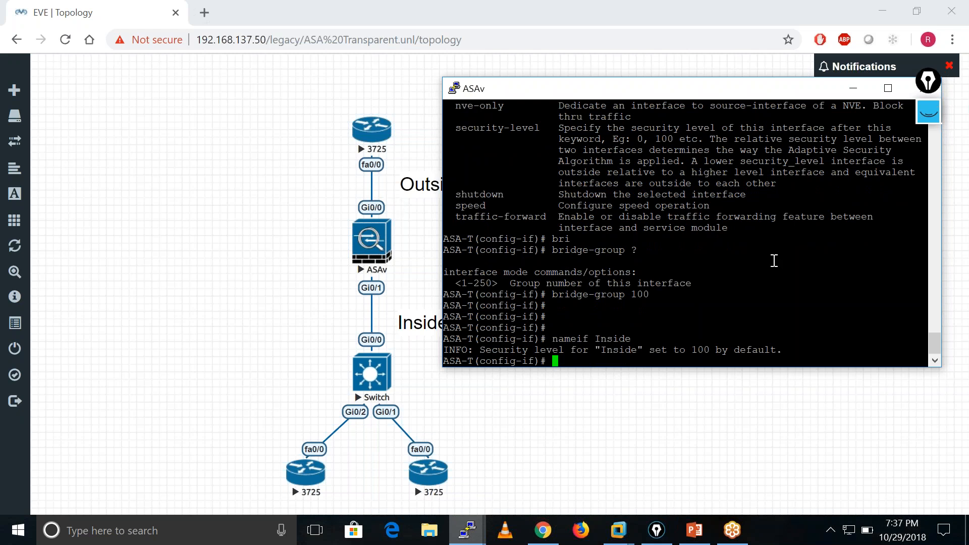
Change the nameif of interface g0/0 to Outside.
type("n")
key("Up")
key("BackSpace")
key("BackSpace")
key("BackSpace")
key("BackSpace")
key("BackSpace")
key("BackSpace")
type("O")
type("utside")
key("Return")
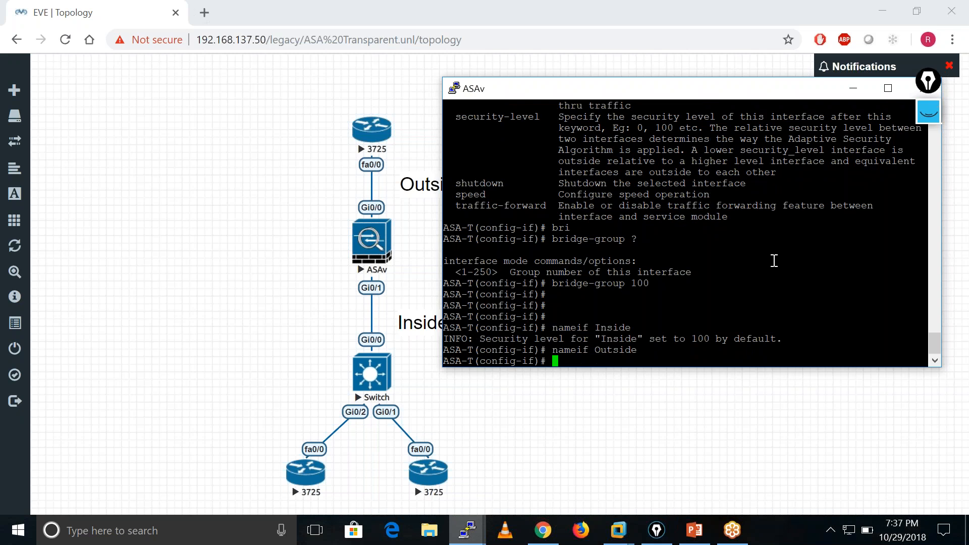
Set the security level of the Outside interface to 0.
key("Return")
key("Return")
key("Return")
type("secu")
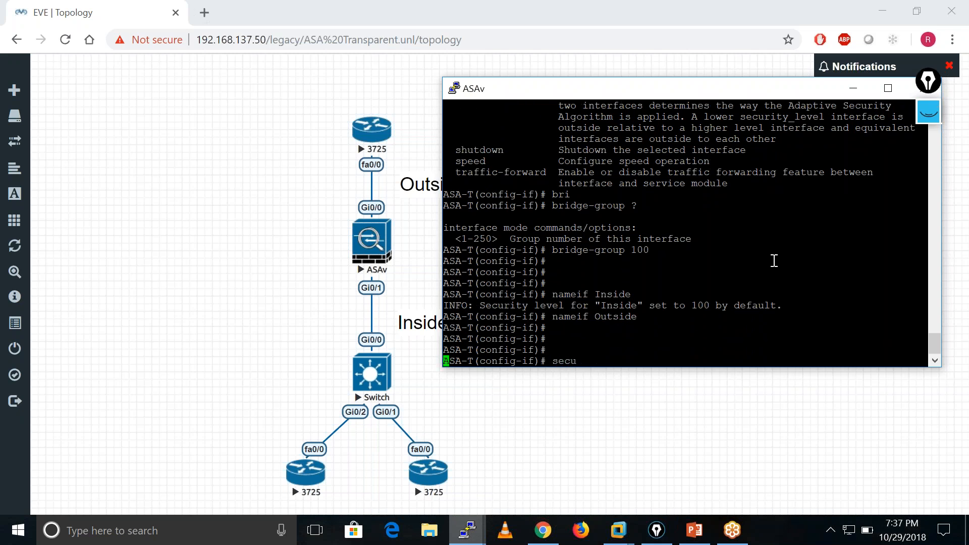
key("Tab")
type("0")
key("Return")
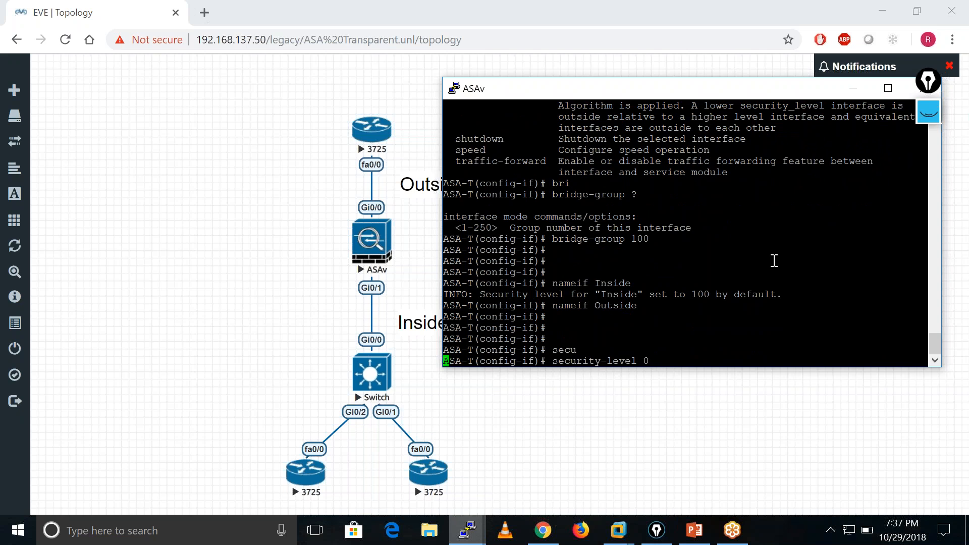
Enable the Outside interface g0/0 with no shutdown.
key("Return")
key("Return")
key("Return")
key("Return")
key("Return")
key("Return")
key("Return")
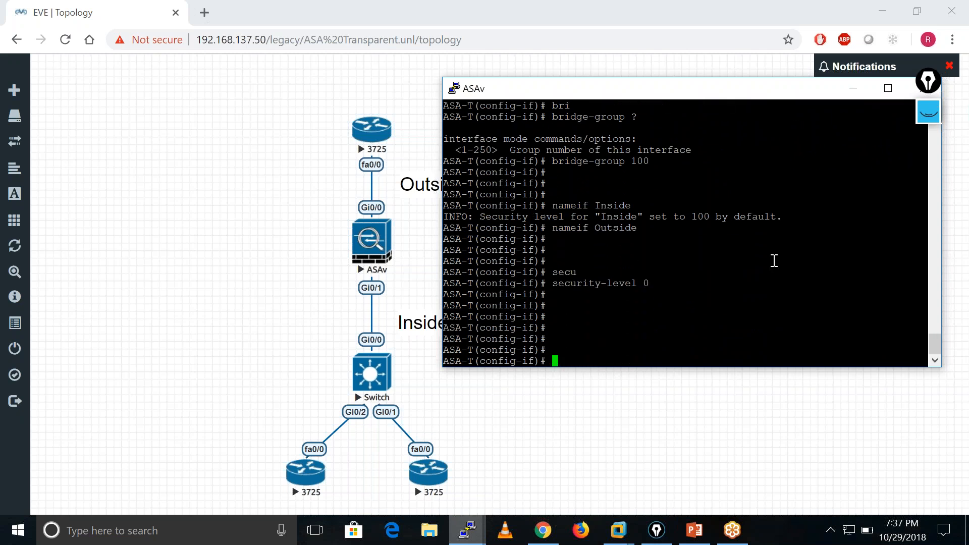
type("no shu")
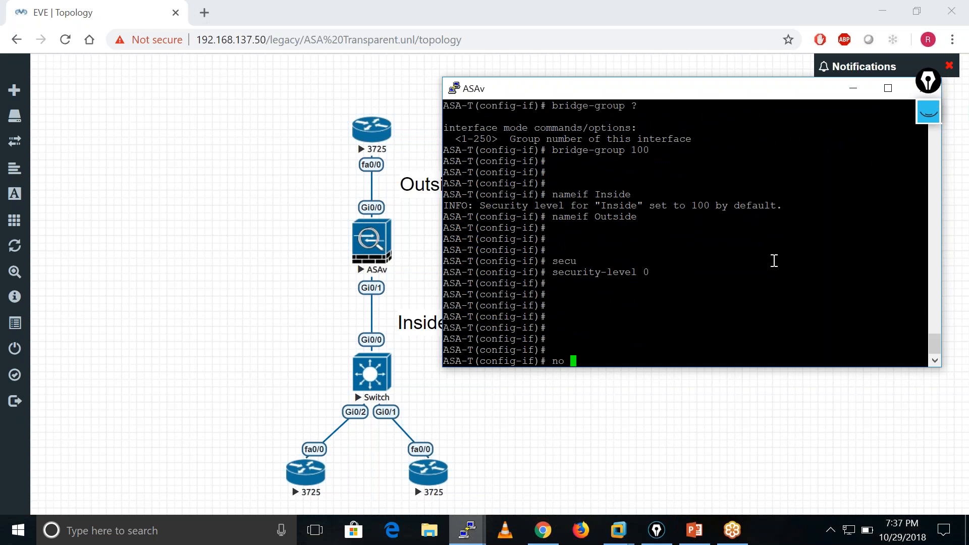
key("Tab")
key("Return")
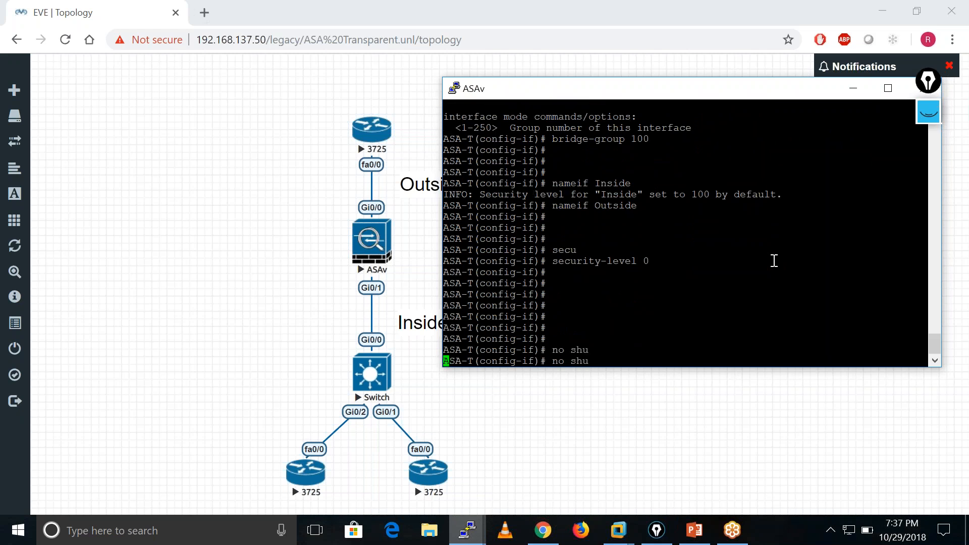
key("Return")
key("Return")
key("Return")
key("Return")
key("Return")
key("Return")
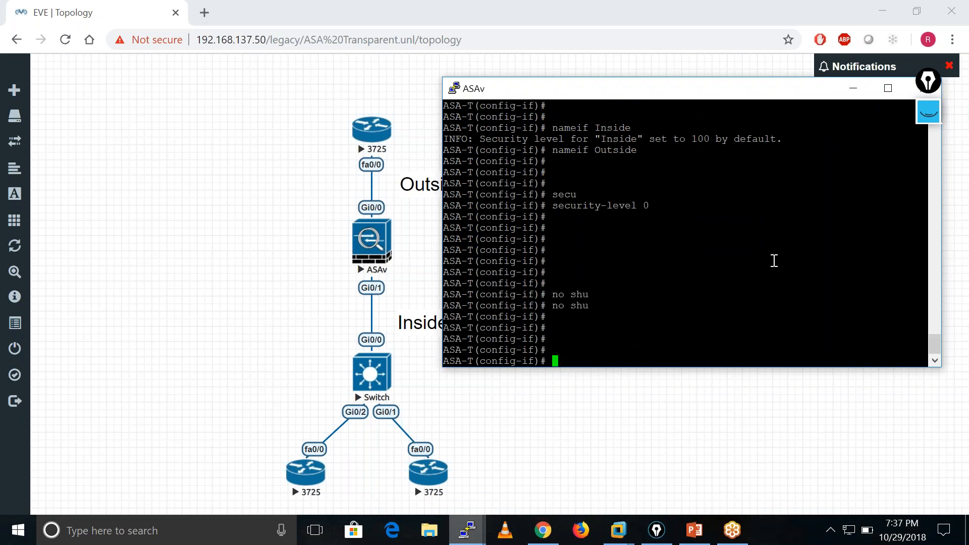
Leave interface configuration and check the interface status with show interface ip brief.
type("exit")
key("Return")
key("Return")
key("Return")
key("Return")
key("Return")
key("Return")
type("sh int ip bri")
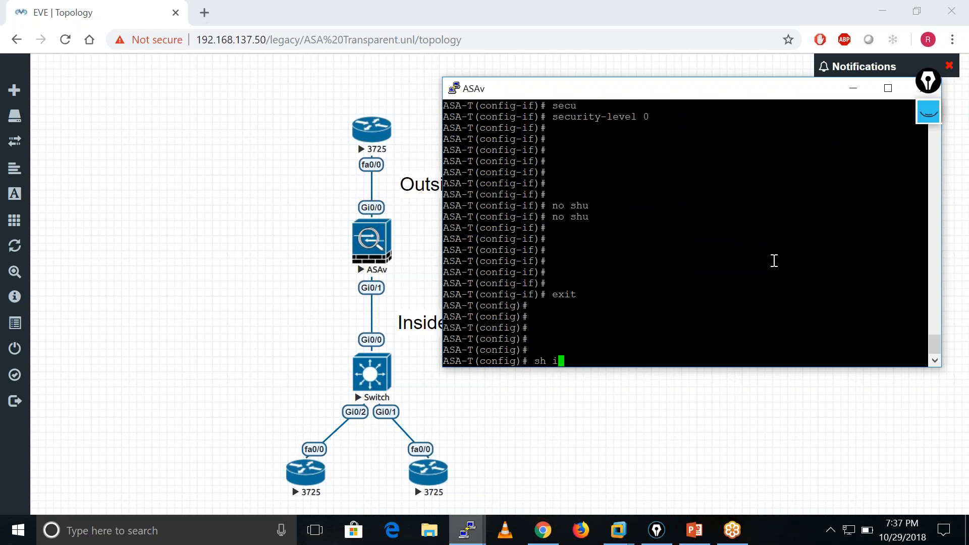
key("ctrl+a")
key("Return")
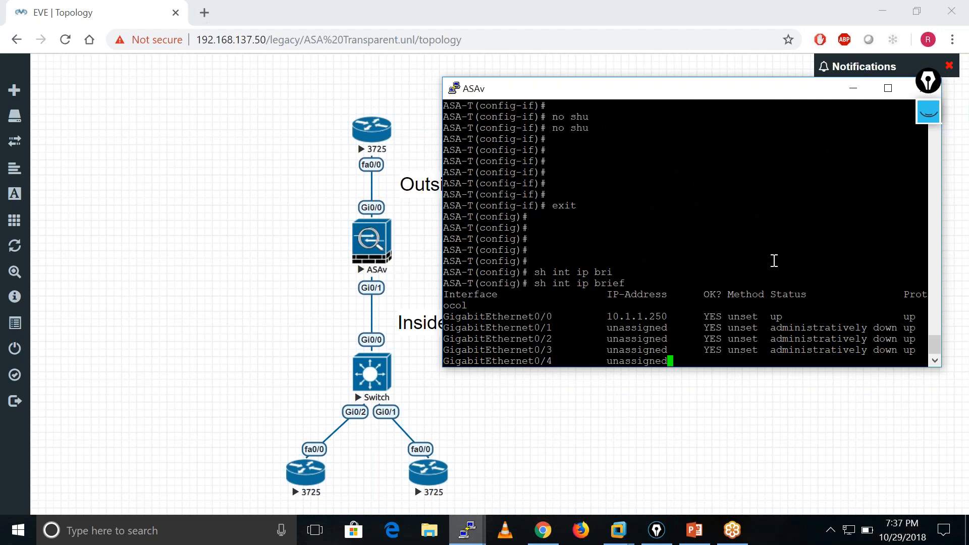
key("Return")
key("Return")
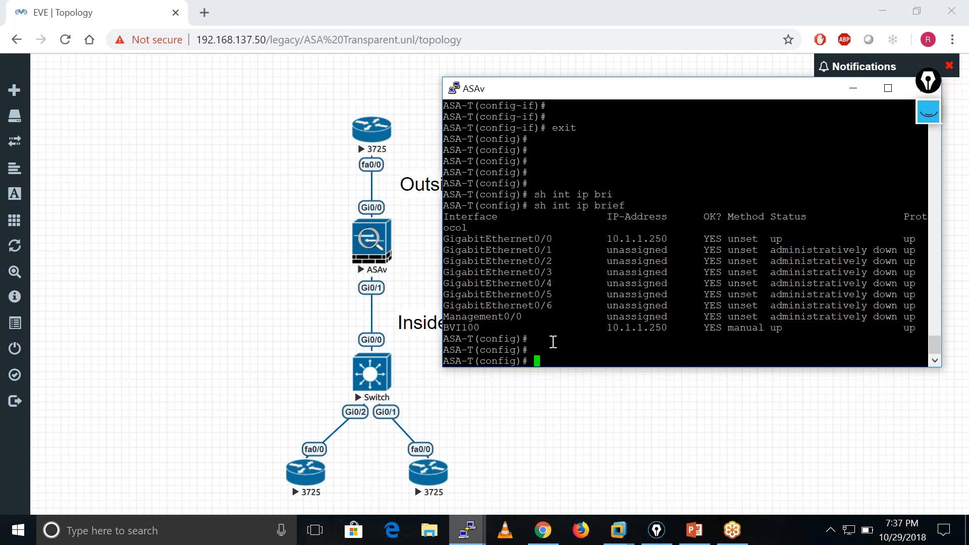
Assign interface g0/1 to bridge-group 100.
type("int g0/1")
key("Return")
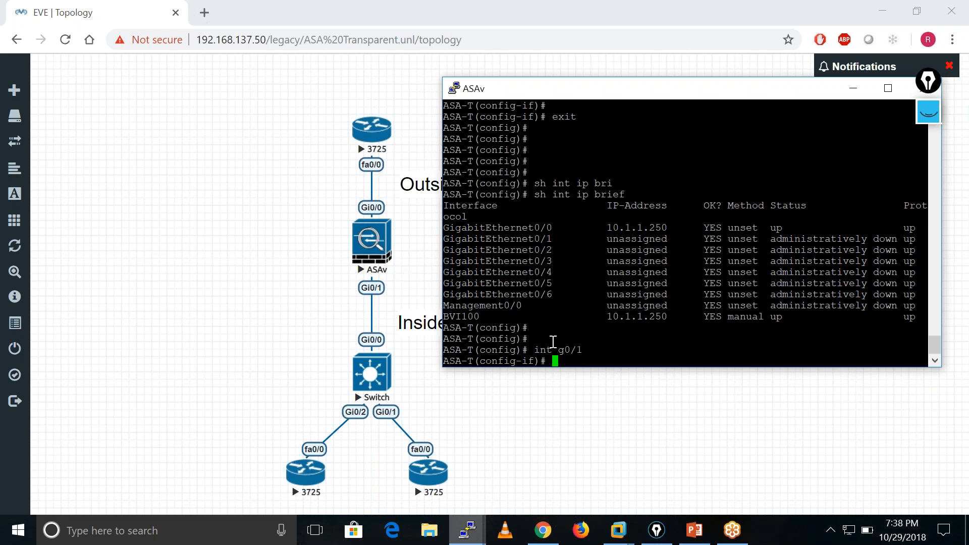
type("bri")
key("Tab")
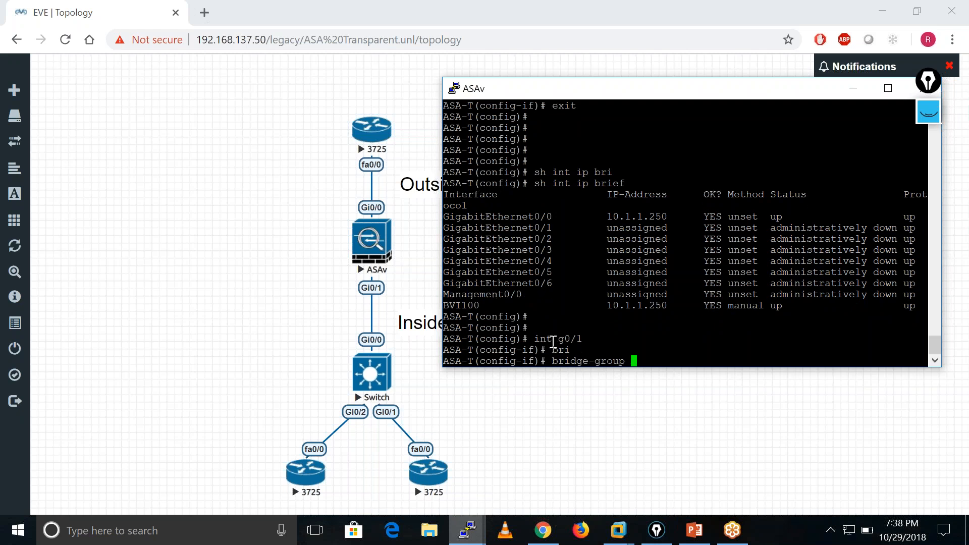
type("100")
key("Return")
Name interface g0/1 Inside with the nameif command.
type("n")
type("am")
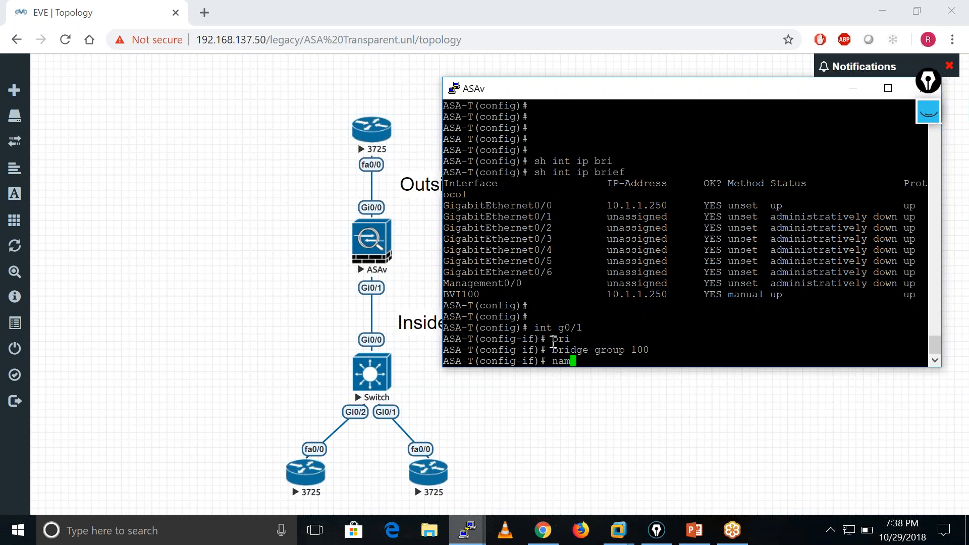
type("eif OI")
key("BackSpace")
key("BackSpace")
type("Insaide")
key("Left")
key("Left")
key("Left")
key("Left")
key("Delete")
key("Return")
Set the security level of the Inside interface to 100.
type("secu")
key("Tab")
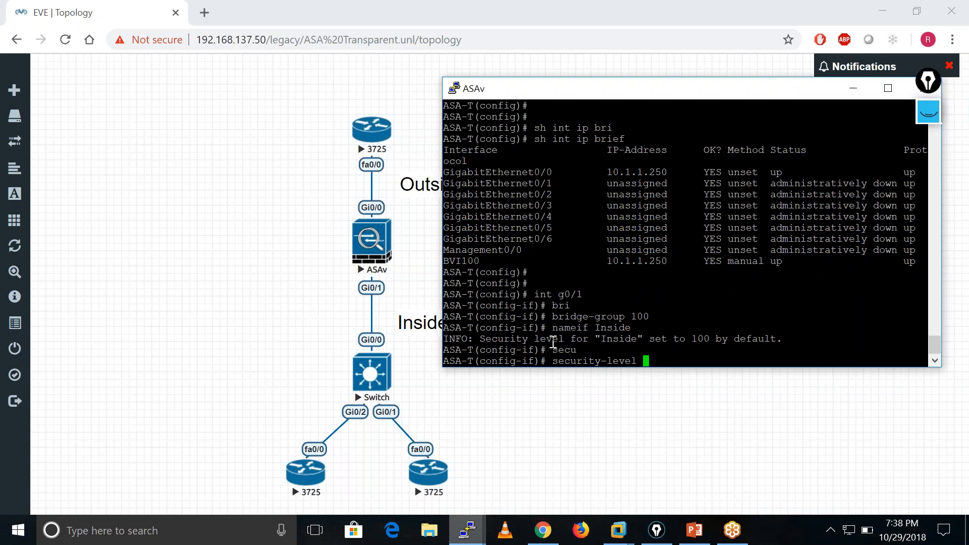
type("100")
key("Return")
Enable interface g0/1 with no shutdown and end configuration mode.
key("Return")
key("Return")
type("no shu")
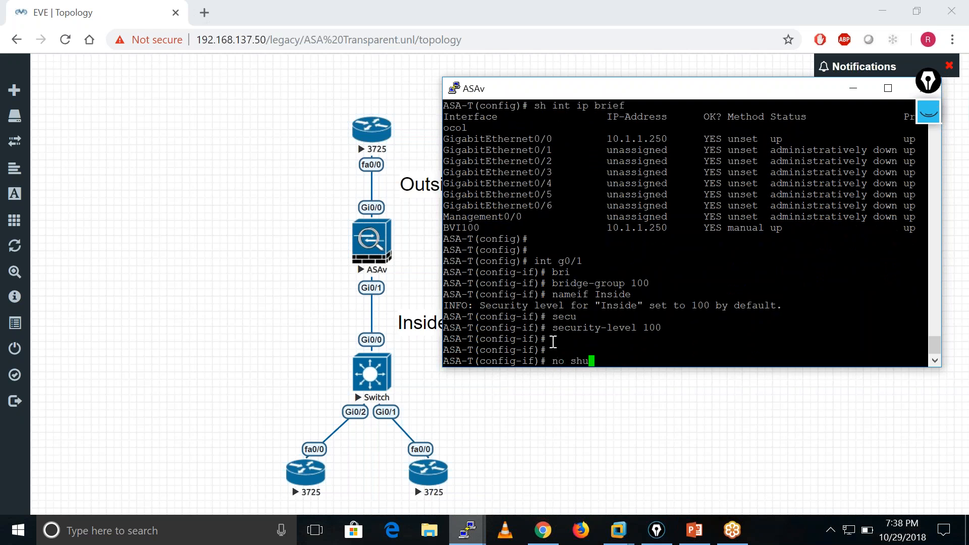
key("Return")
key("Up")
key("Return")
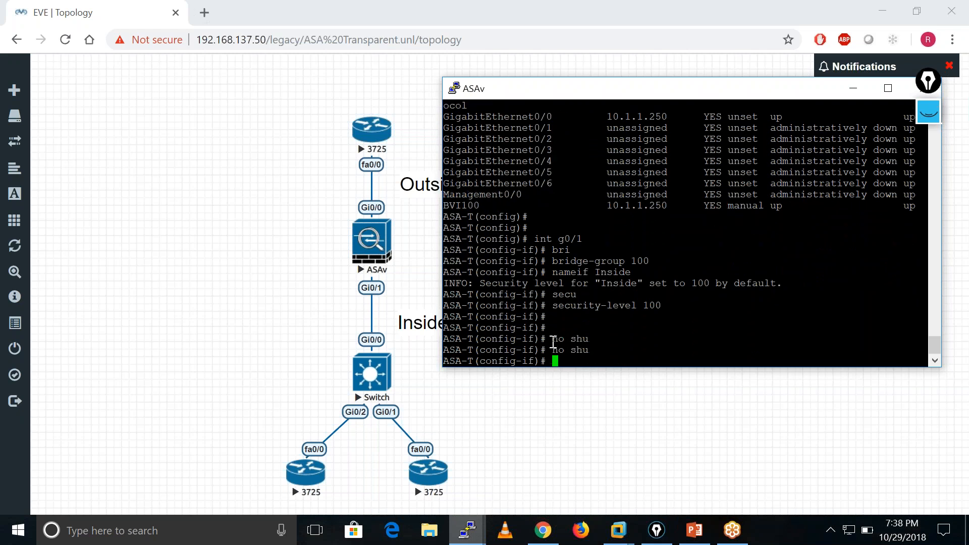
type("end")
key("Return")
key("Return")
key("Return")
key("Return")
key("Return")
key("Return")
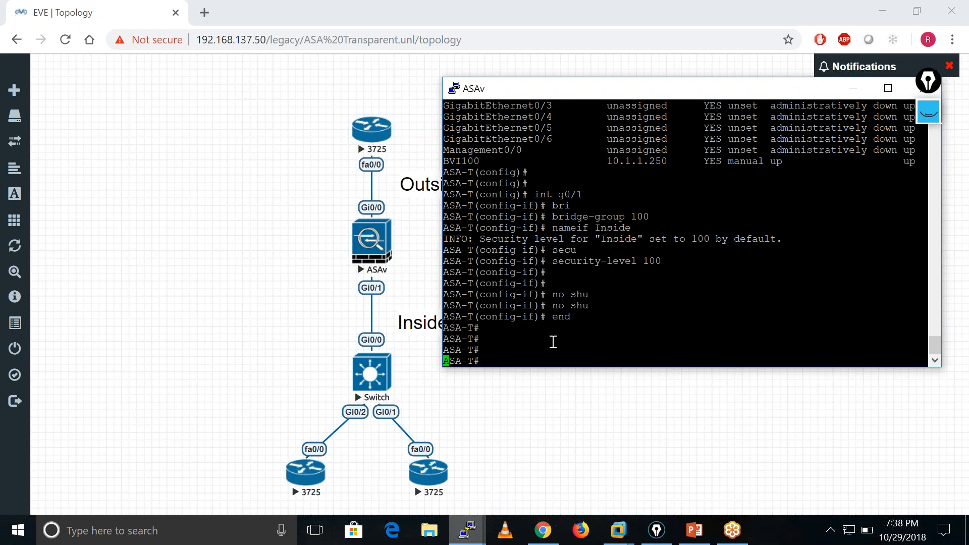
Review the addresses and status of all ASA interfaces with show interface ip brief.
type("sh int ")
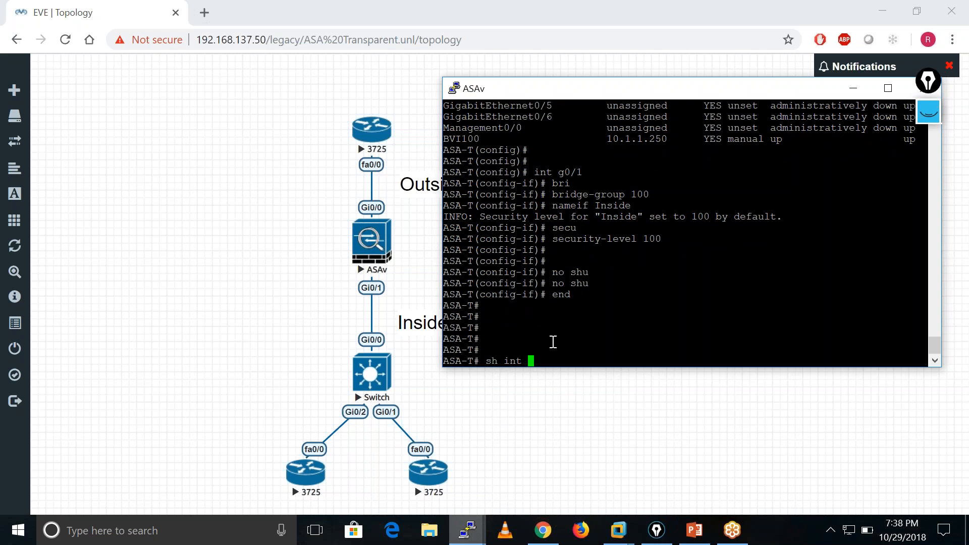
type("ip bri")
key("Tab")
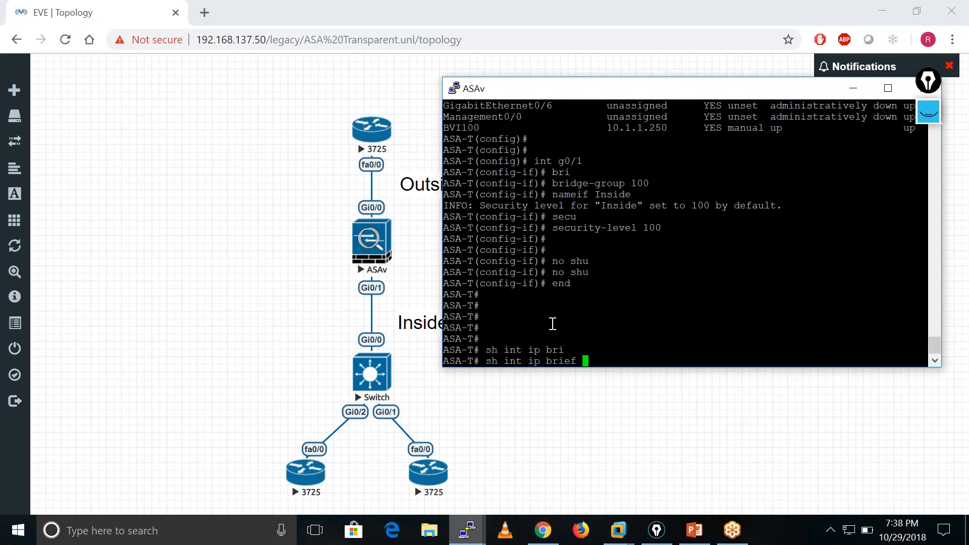
key("Return")
key("Return")
key("Return")
key("Return")
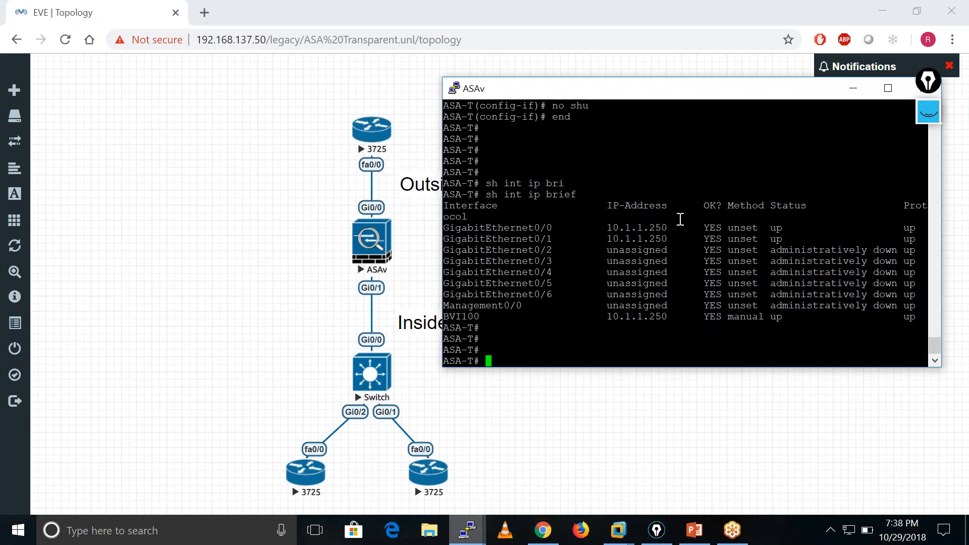
Add a default route on the Outside interface (0 0) with gateway 10.1.1.1 in global configuration mode.
type("conf t")
key("Return")
key("Return")
key("Return")
key("Return")
key("Return")
key("Return")
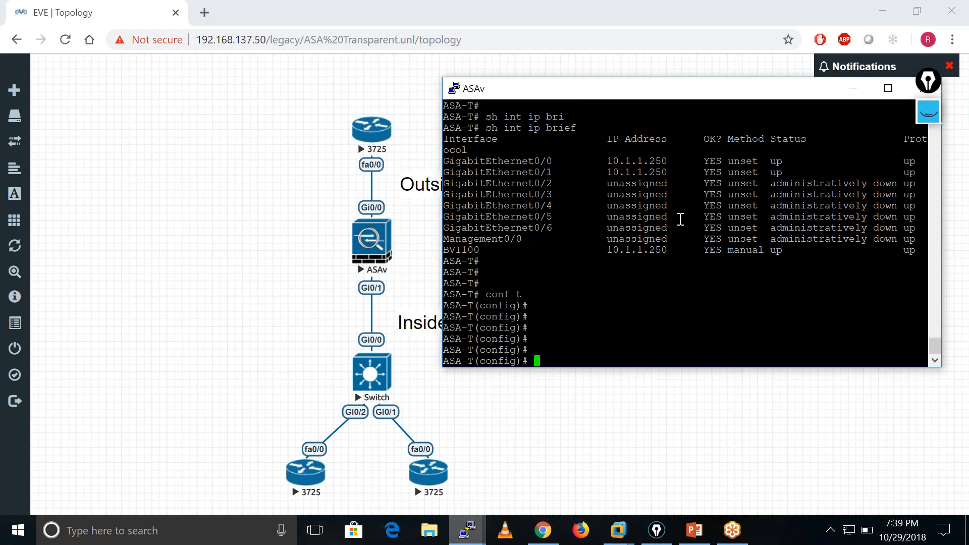
type("ro")
key("Tab")
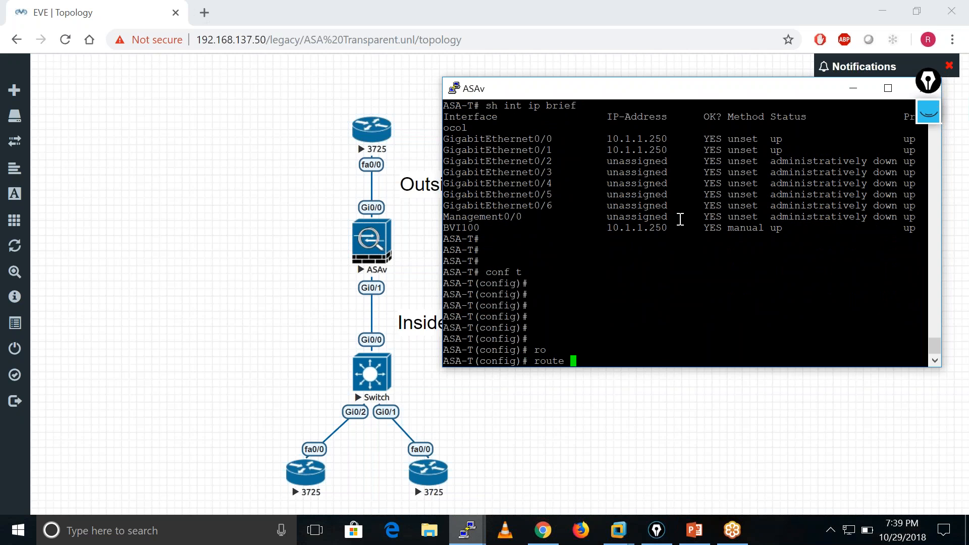
type("O")
key("Tab")
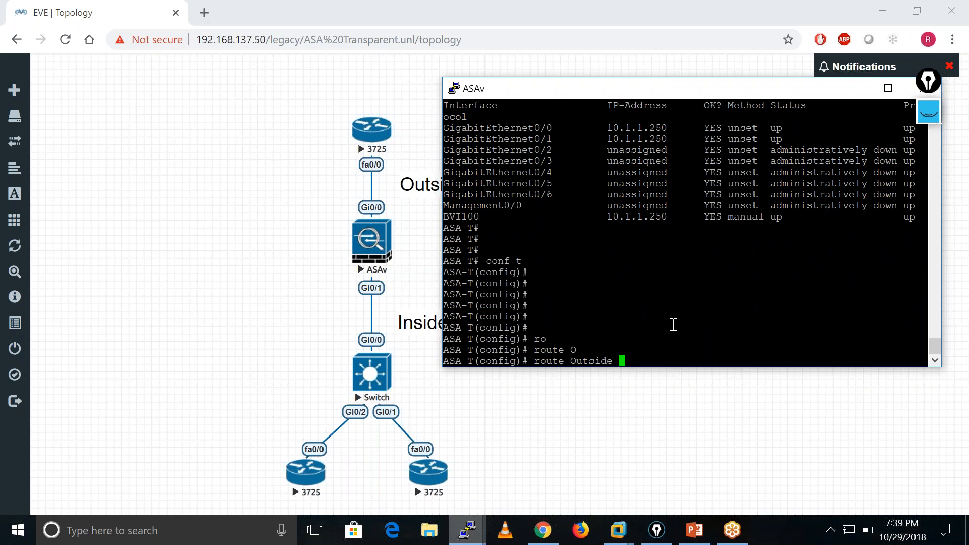
double_click(709, 361)
type("0 0")
type("10.1.1.1.")
key("BackSpace")
key("Return")
key("Return")
key("Return")
key("Return")
key("Return")
key("Return")
key("Return")
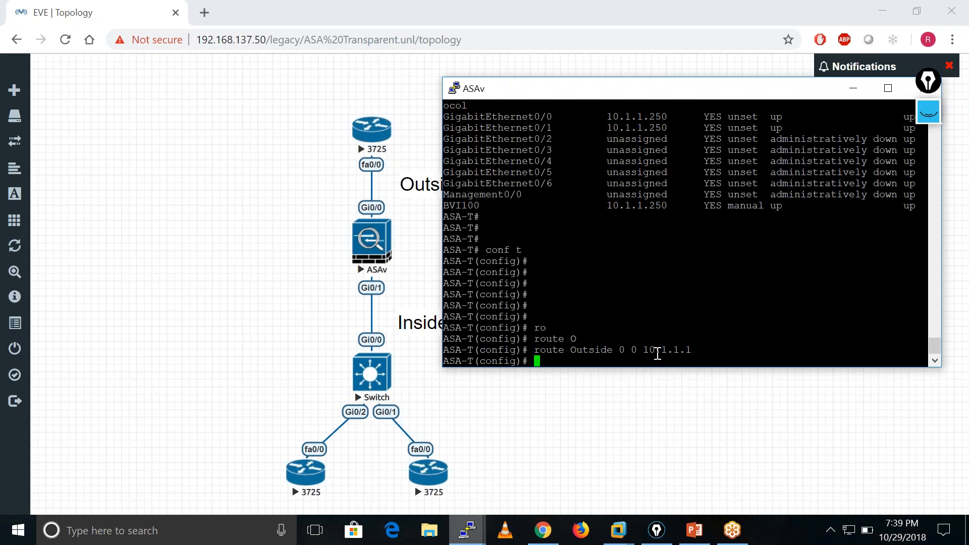
key("Return")
key("Return")
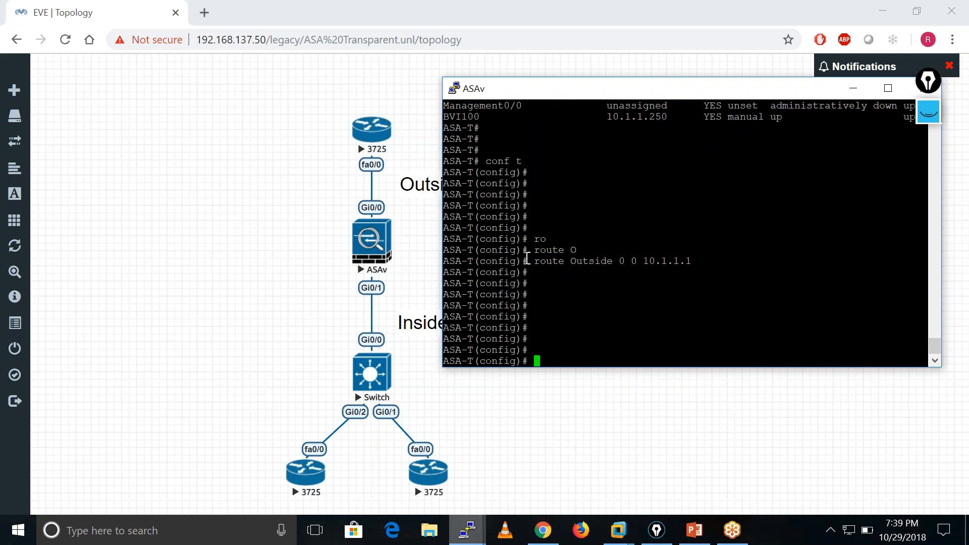
key("Return")
key("Return")
key("Return")
key("Return")
key("Return")
key("Return")
key("Return")
End configuration mode and save the ASA's running configuration with write memory.
type("end")
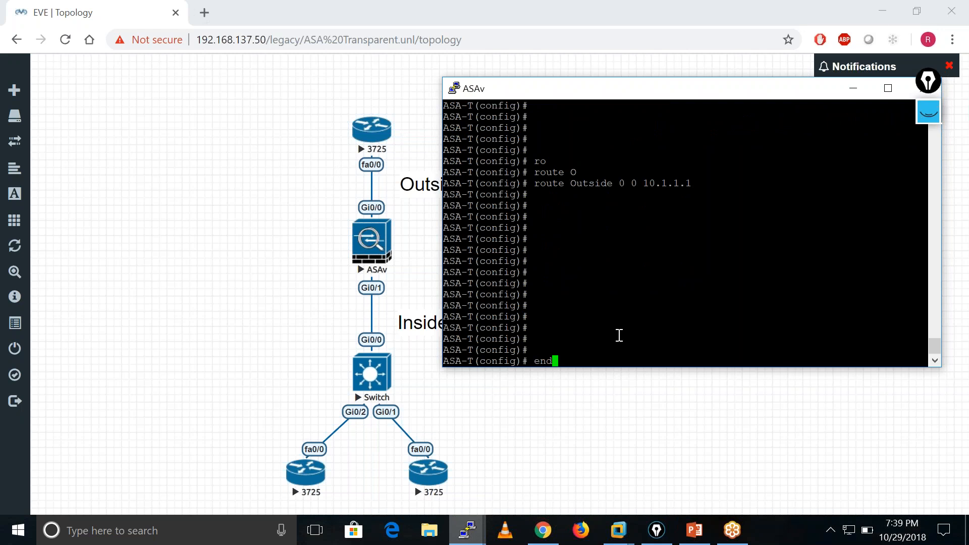
key("Return")
key("Return")
key("Return")
key("Return")
key("Return")
key("Return")
type("wr mem")
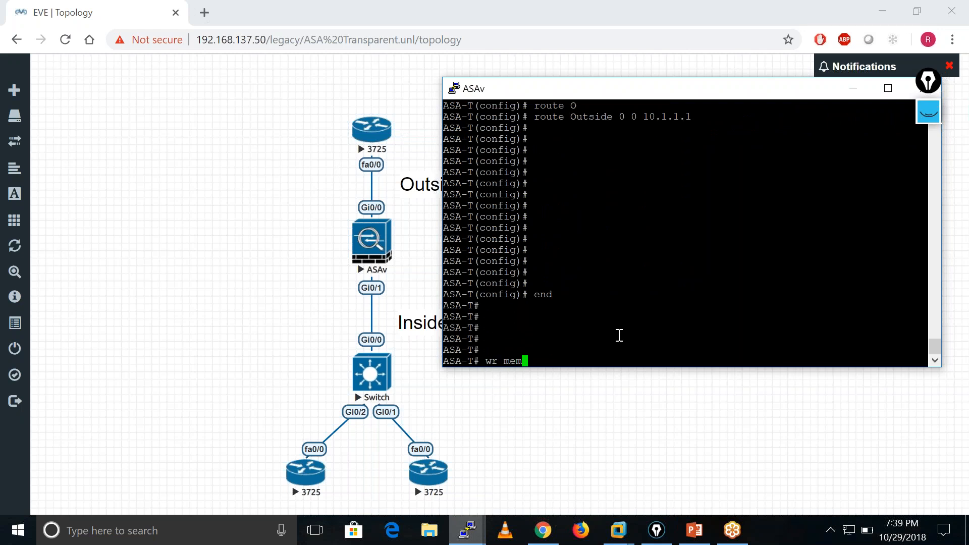
key("Tab")
key("Return")
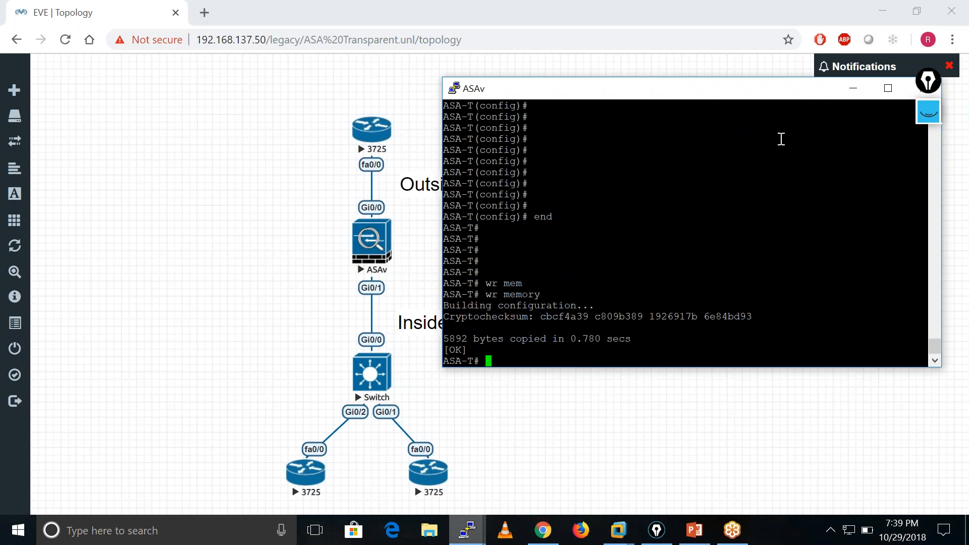
Minimise the ASAv console and bring up the first 3725 router's console beside the topology.
left_click(854, 89)
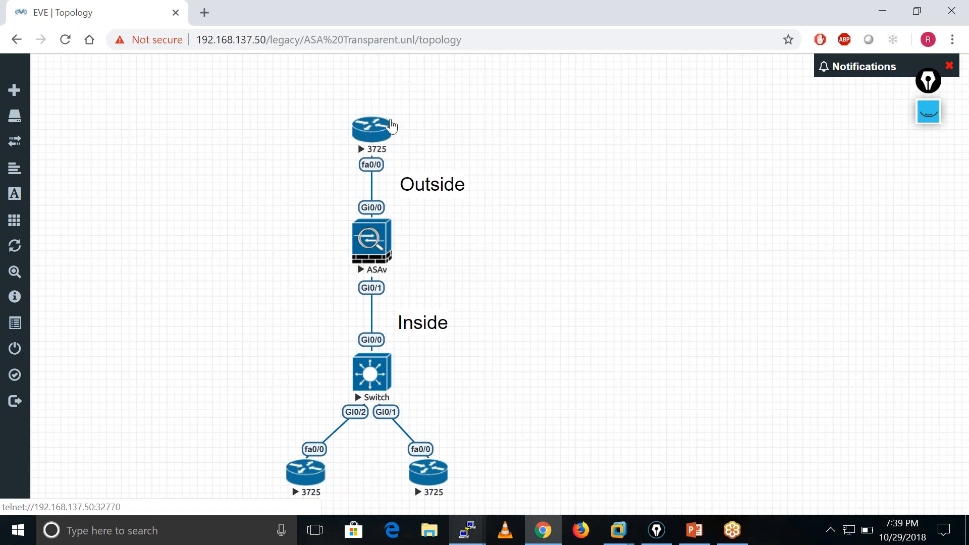
mouse_move(467, 531)
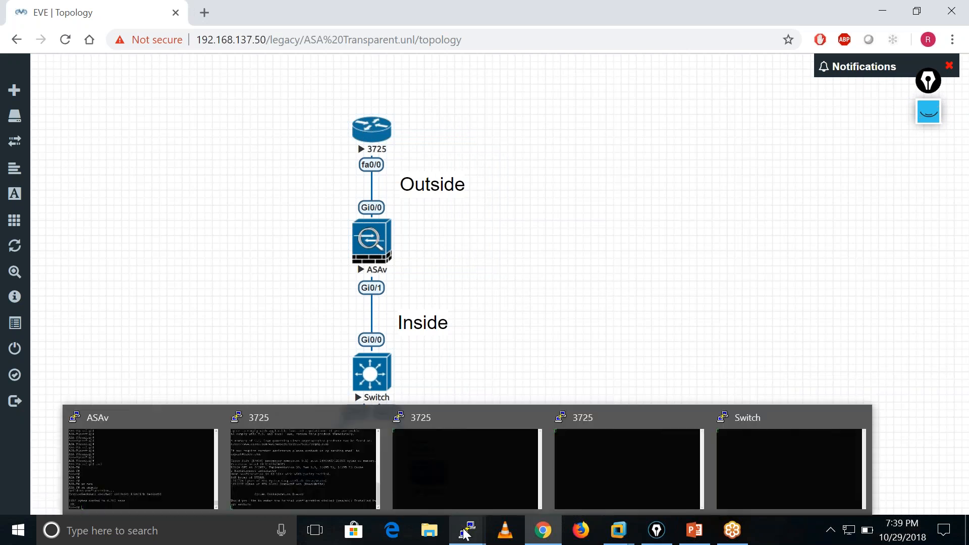
left_click(296, 472)
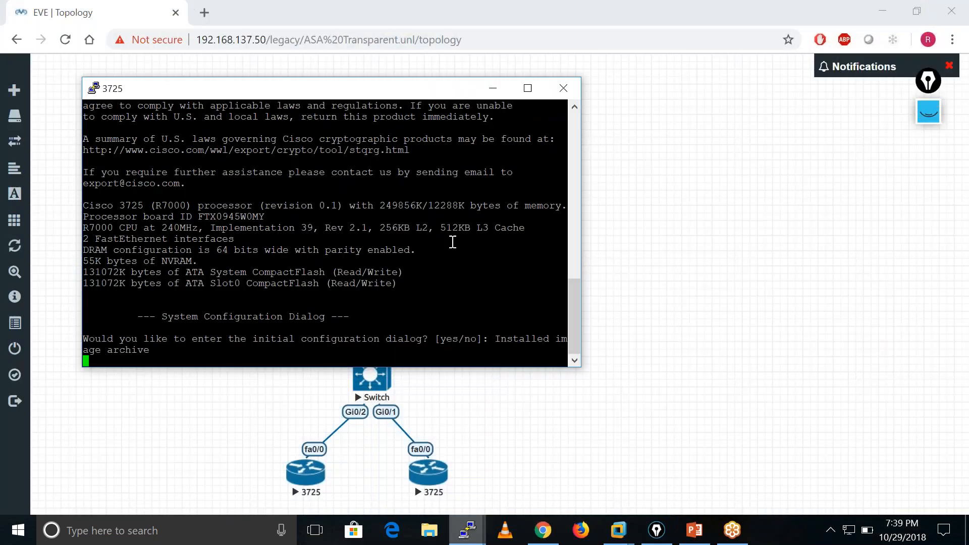
left_click_drag(363, 87, 724, 113)
Answer no to the router's initial configuration dialog and get to the user EXEC prompt.
key("Return")
key("Return")
key("Return")
key("Return")
key("Return")
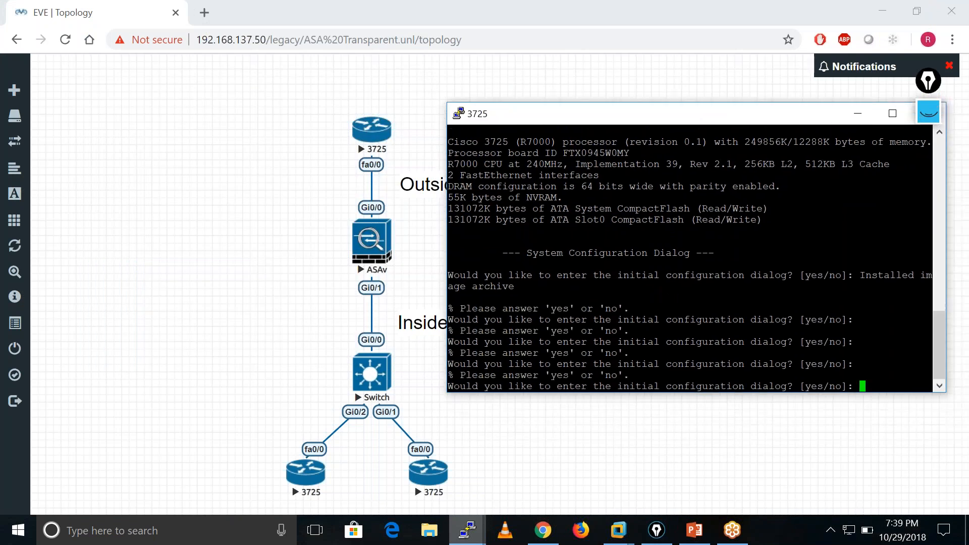
type("no")
key("Return")
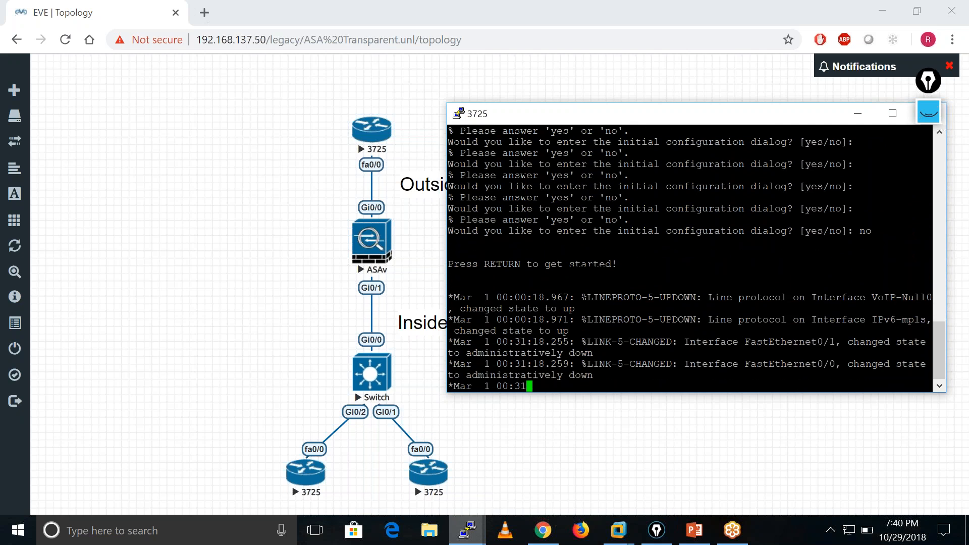
key("Return")
key("Return")
key("Return")
key("Return")
key("Return")
key("Return")
key("Return")
key("Return")
key("Return")
key("Return")
key("Return")
key("Return")
key("Return")
key("Return")
key("Return")
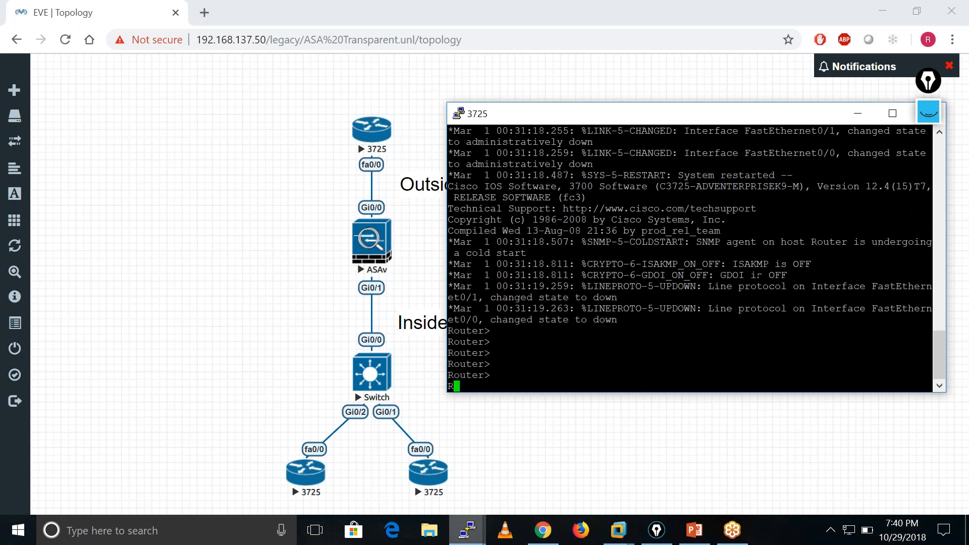
Enter privileged EXEC mode on the 3725 router with enable.
type("ena")
key("Tab")
key("Return")
key("Return")
key("Return")
key("Return")
key("Return")
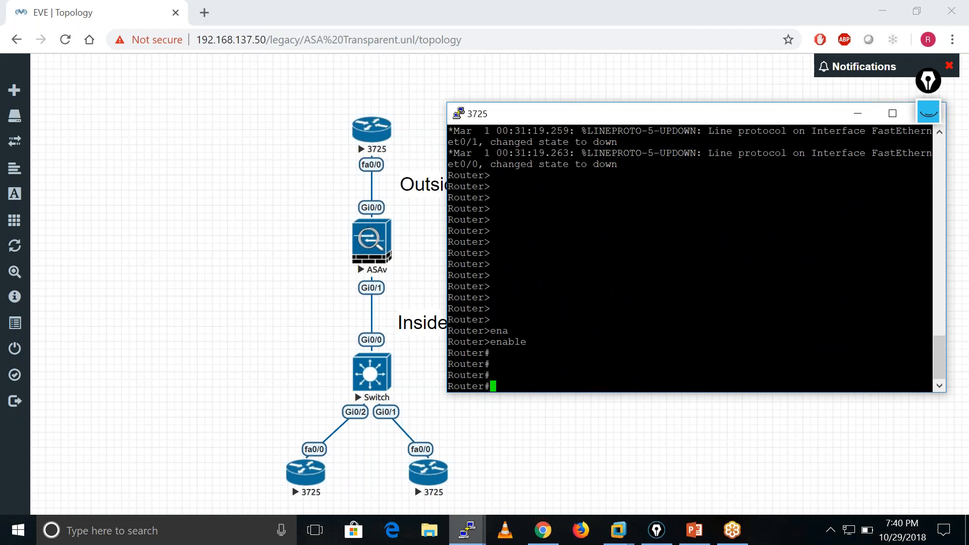
Enter global configuration mode and set the router's hostname to Outside.
type("conf t")
key("Return")
key("Return")
key("Return")
key("Return")
type("ho")
key("Tab")
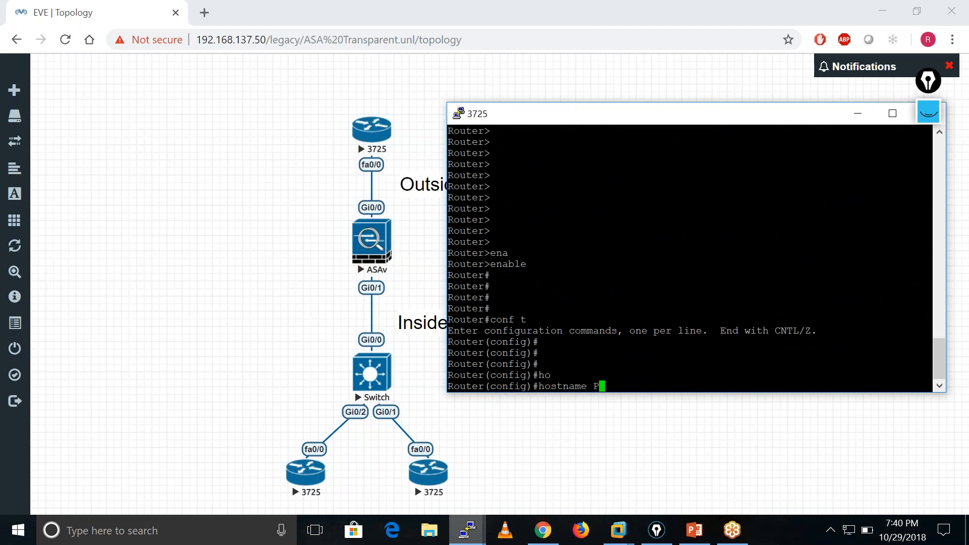
type("Outside")
key("Return")
key("Return")
Enter interface f0/0 configuration on the Outside router and enable the interface with no shutdown.
key("Return")
key("Return")
type("in")
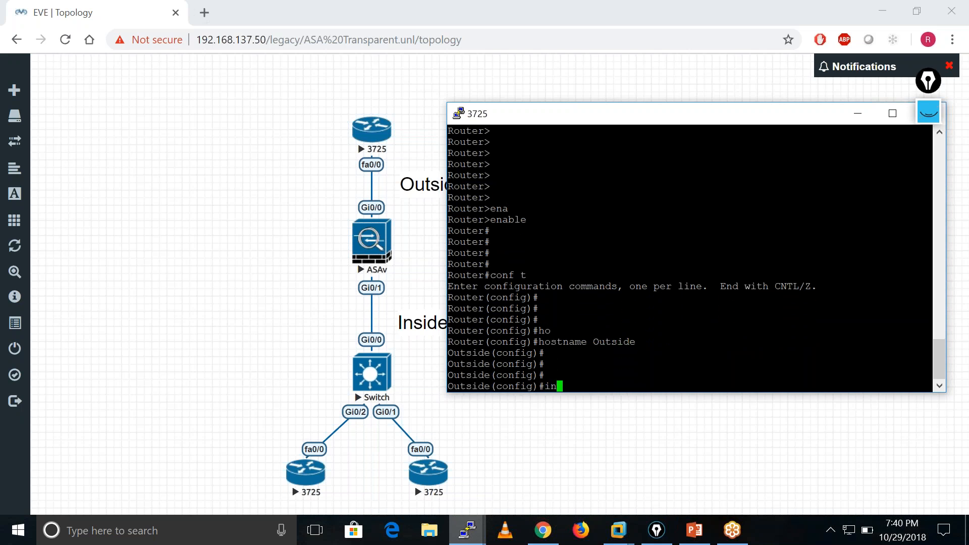
type("t f0/0")
key("Return")
type("no shu")
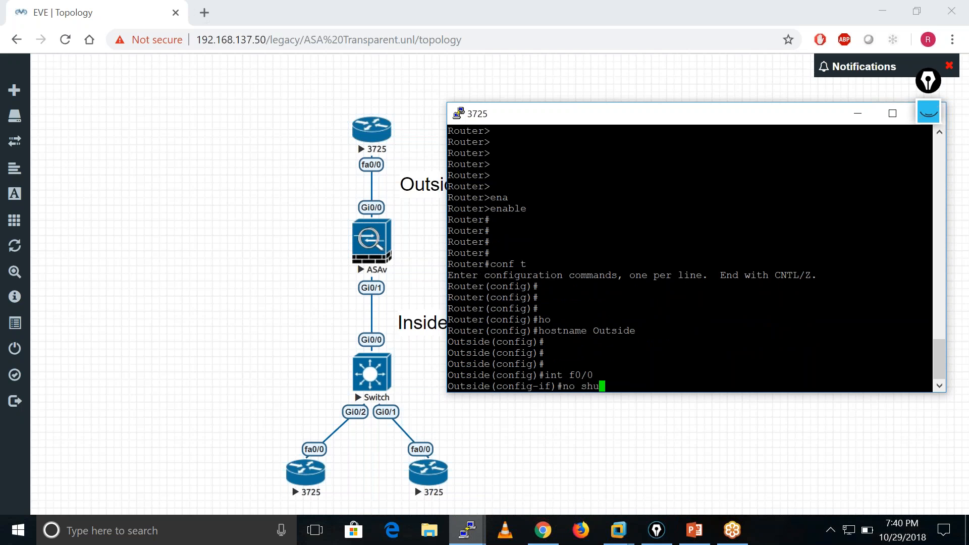
key("Tab")
key("Return")
Assign IP address 10.1.1.1 with mask 255.255.255.0 to f0/0 and return to global configuration mode.
type("ip add")
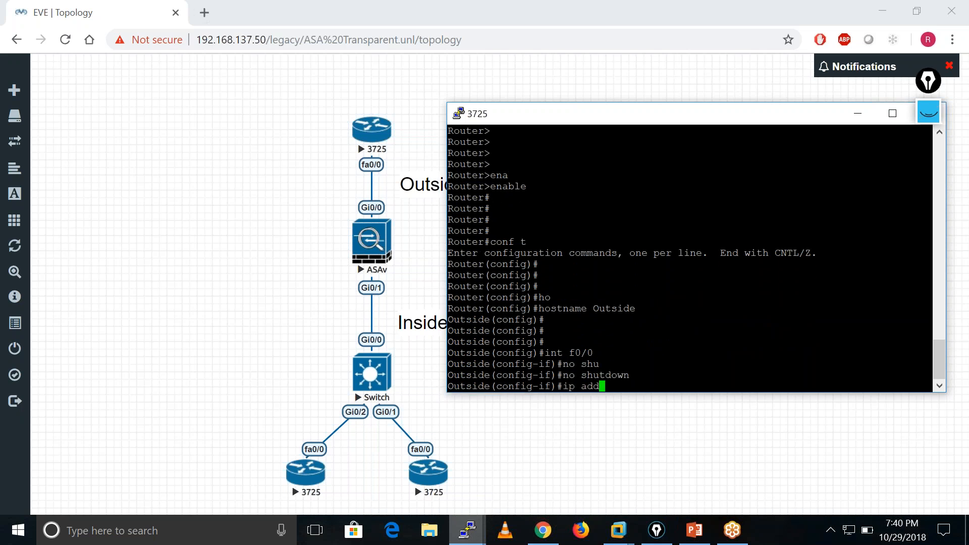
key("Tab")
type("10.")
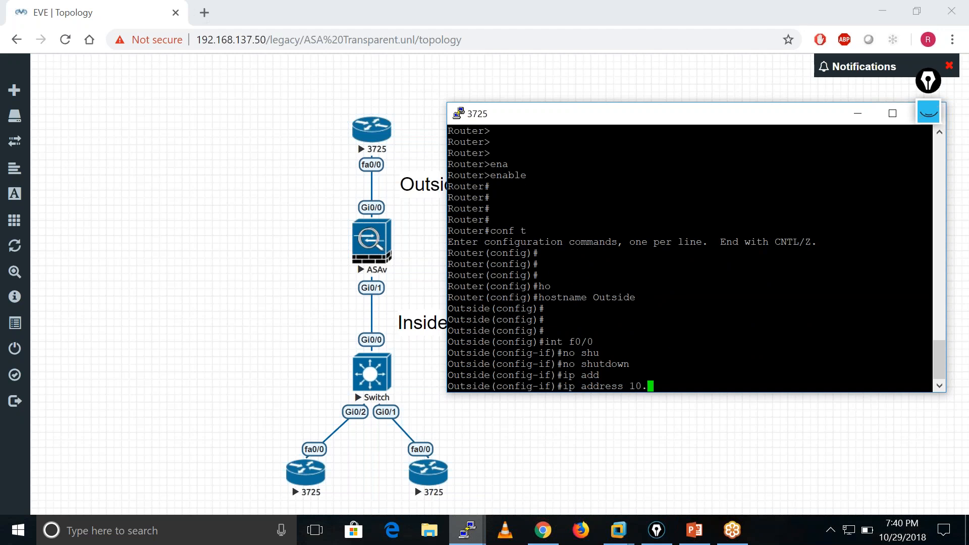
type("1.1.1 255.255.255.0")
key("Return")
key("Return")
key("Return")
key("Return")
key("Return")
key("Return")
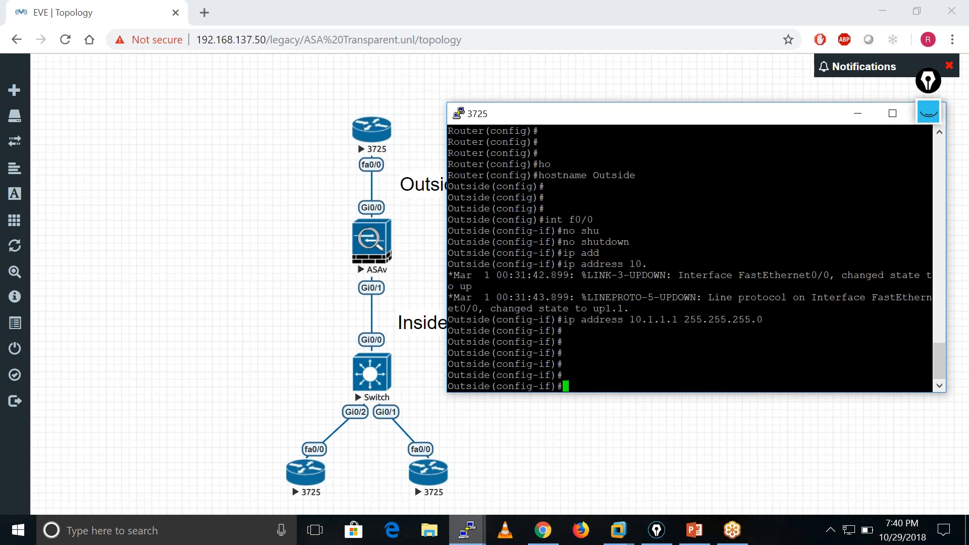
type("exit")
key("Return")
key("Return")
key("Return")
key("Return")
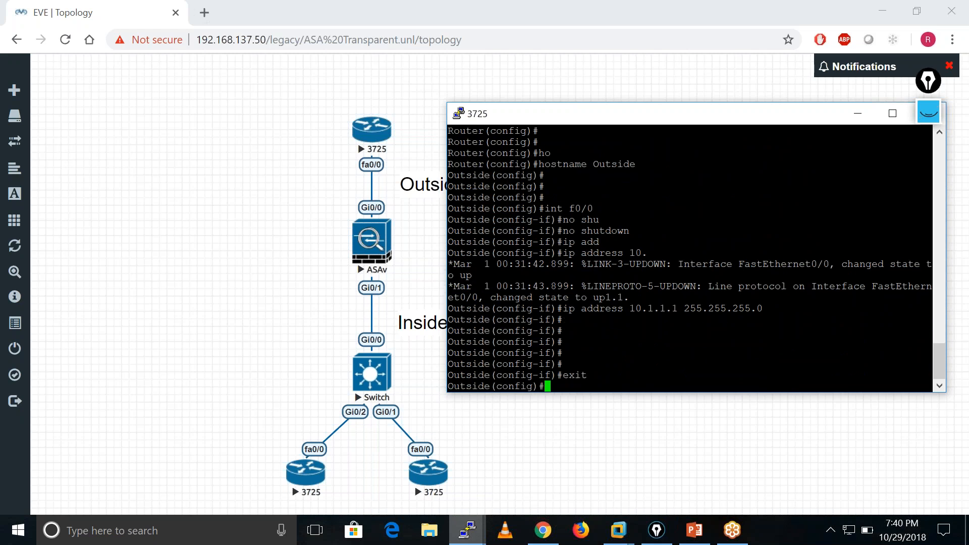
Create loopback 0 on the Outside router with IP address 8.8.8.8 and mask 255.255.255.0.
type("int l0")
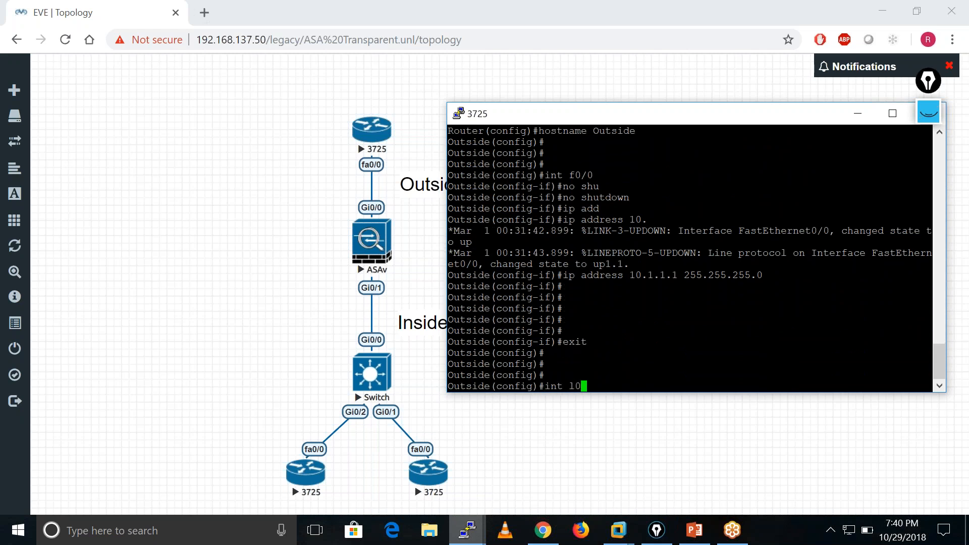
key("Return")
type("ip ")
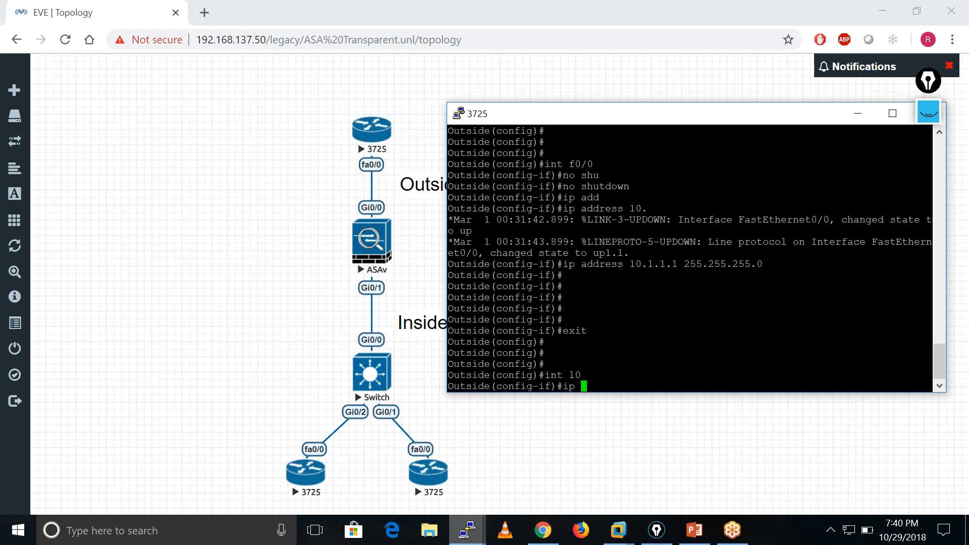
type("add 8.8.8.8")
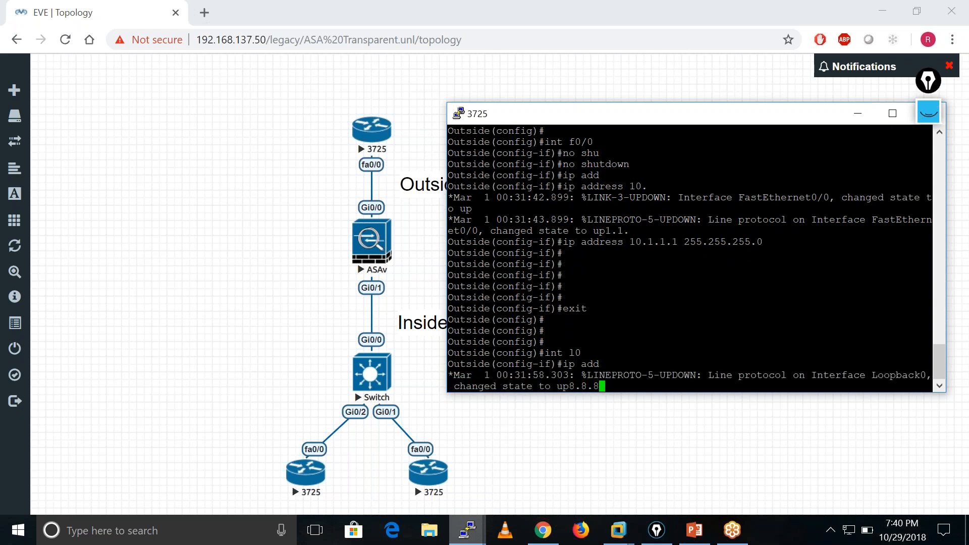
key("Tab")
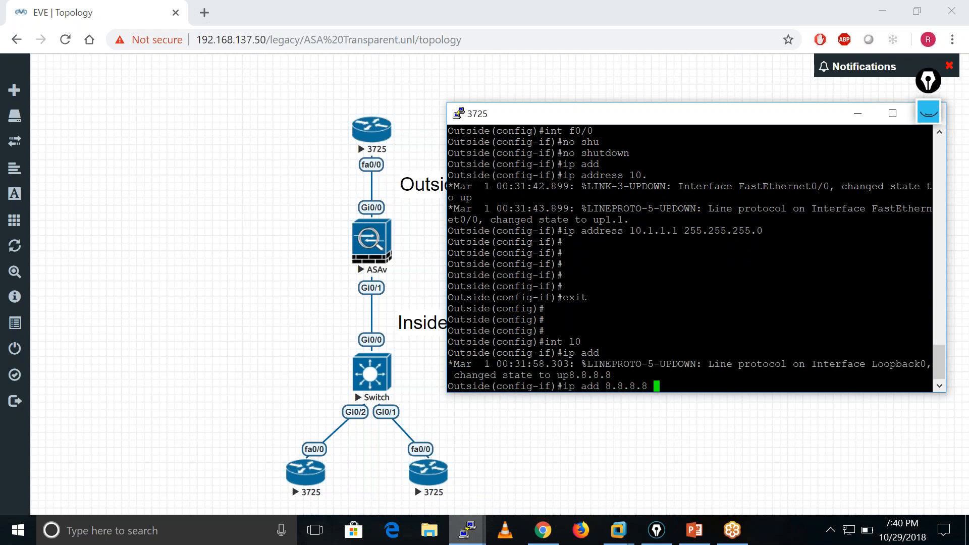
type("255.255.2")
type("55.255.0")
key("Return")
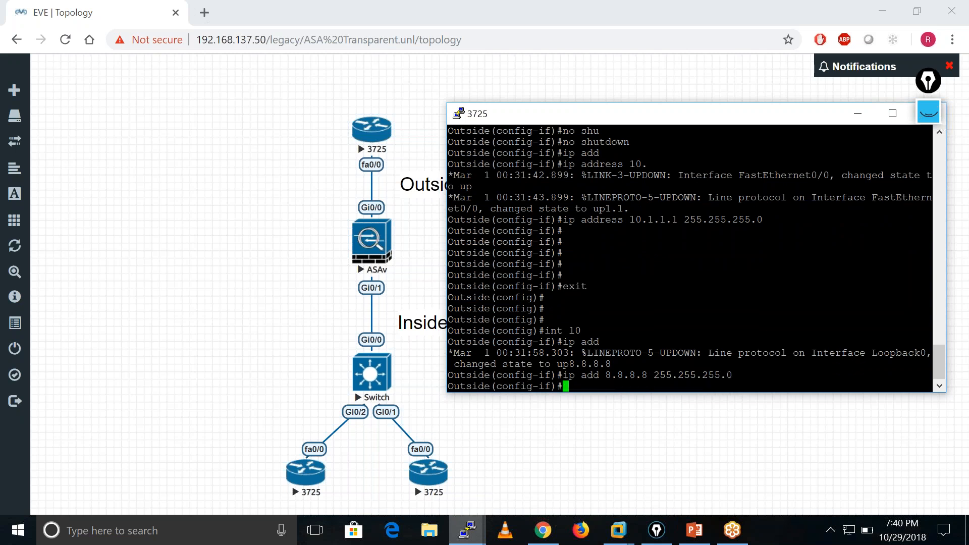
Create loopback 1 on the Outside router with IP address 4.2.2.2 and mask 255.255.255.0.
type("int l1")
key("Return")
type("ip add ")
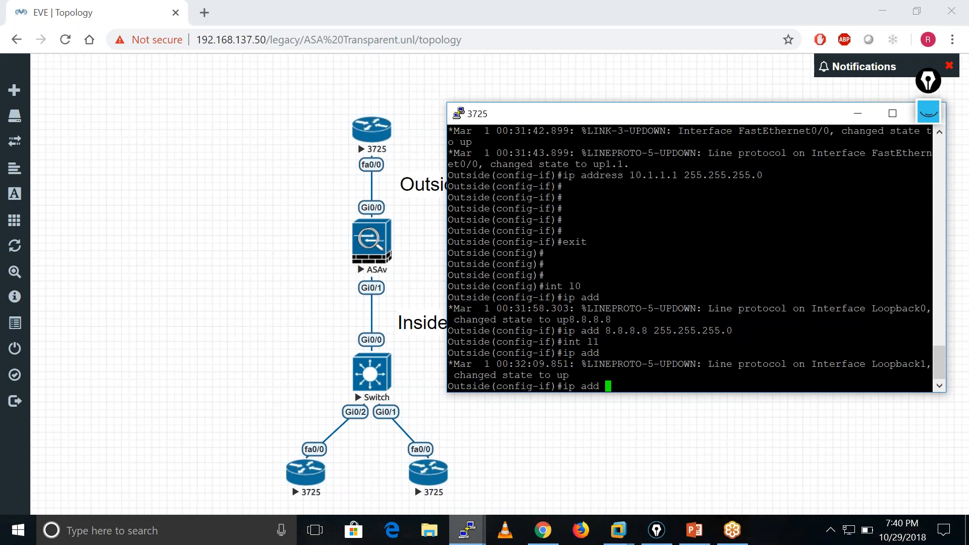
type("4.2.2.2 255.255.255.0")
key("Return")
key("Return")
key("Return")
key("Return")
key("Return")
key("Return")
key("Return")
key("Return")
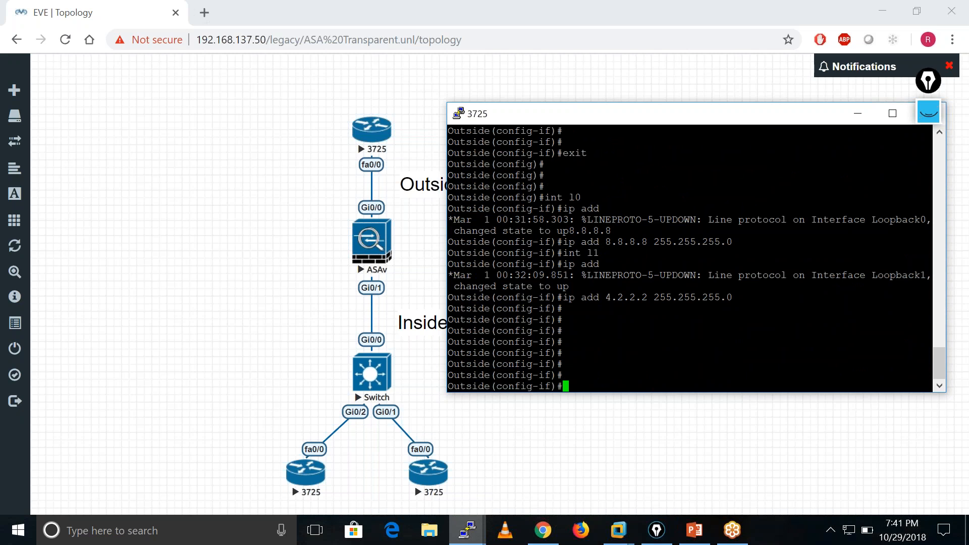
Enable loopback 1 with no shutdown and return to global configuration mode.
type("no shu")
key("Tab")
key("Return")
key("Return")
key("Return")
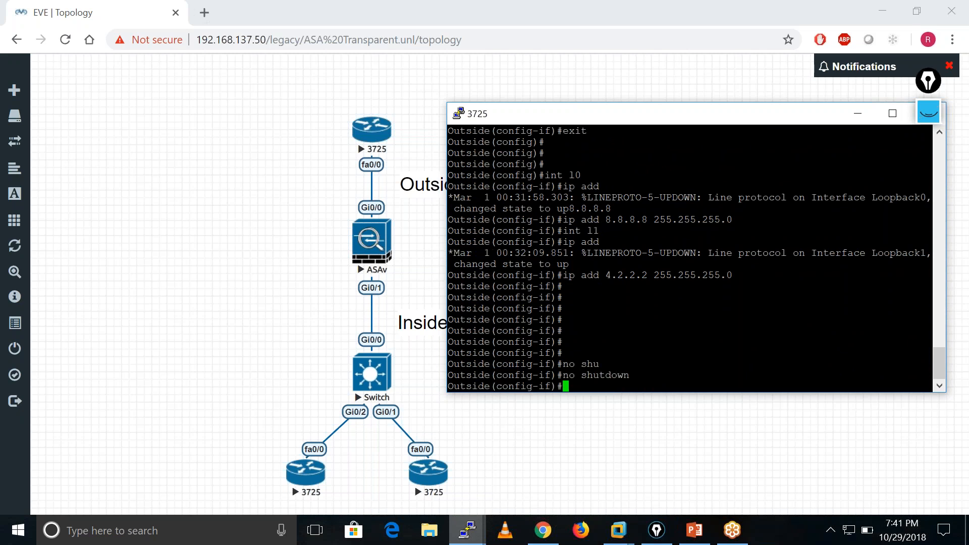
type("exit")
key("Return")
key("Return")
key("Return")
key("Return")
key("Return")
Enter configuration of line vty 0 4 and set the line password.
type("lin")
key("Tab")
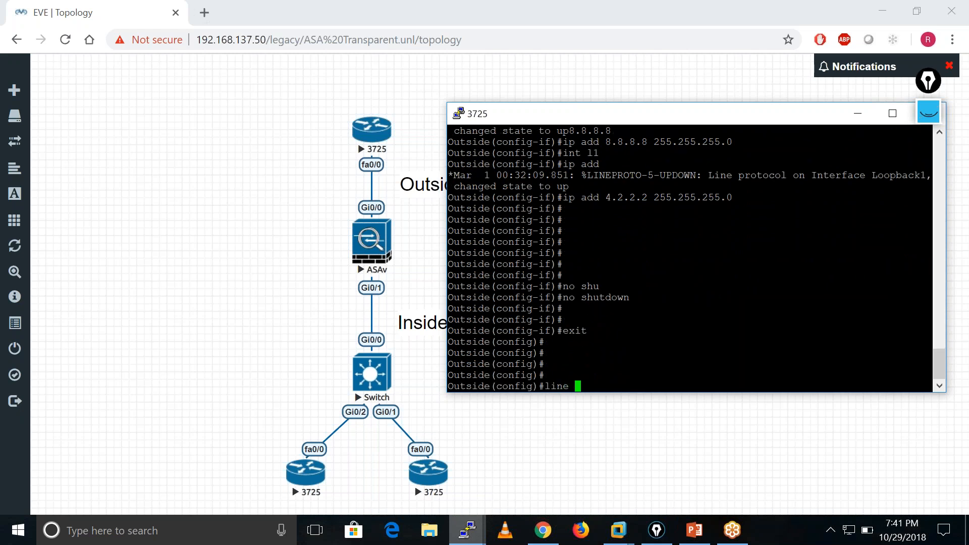
type("vty 0 4")
key("Return")
type("pas")
key("Tab")
type("cisco")
key("Return")
type("logi")
Set the vty lines to authenticate with login local and return to global configuration mode.
key("Tab")
type("lo")
key("Tab")
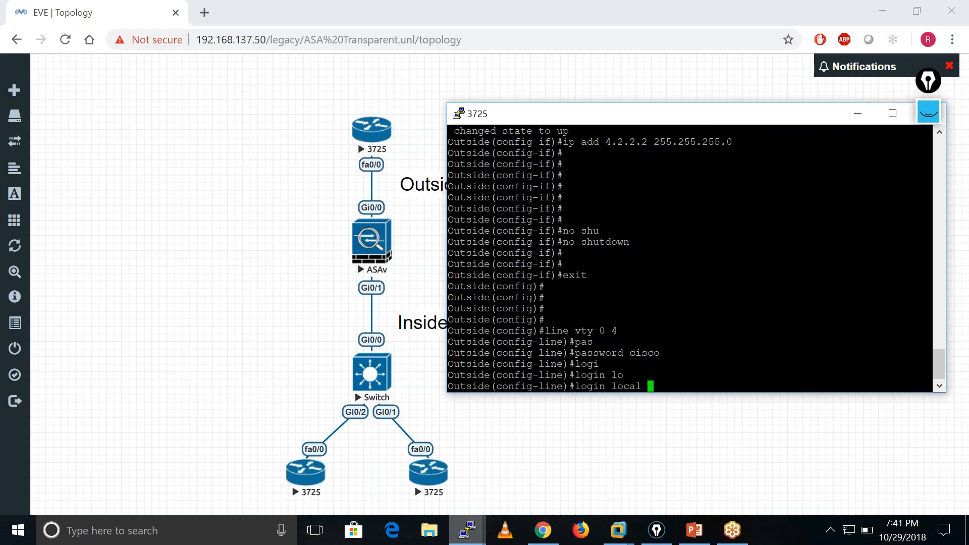
key("Return")
type("exit")
key("Return")
key("Return")
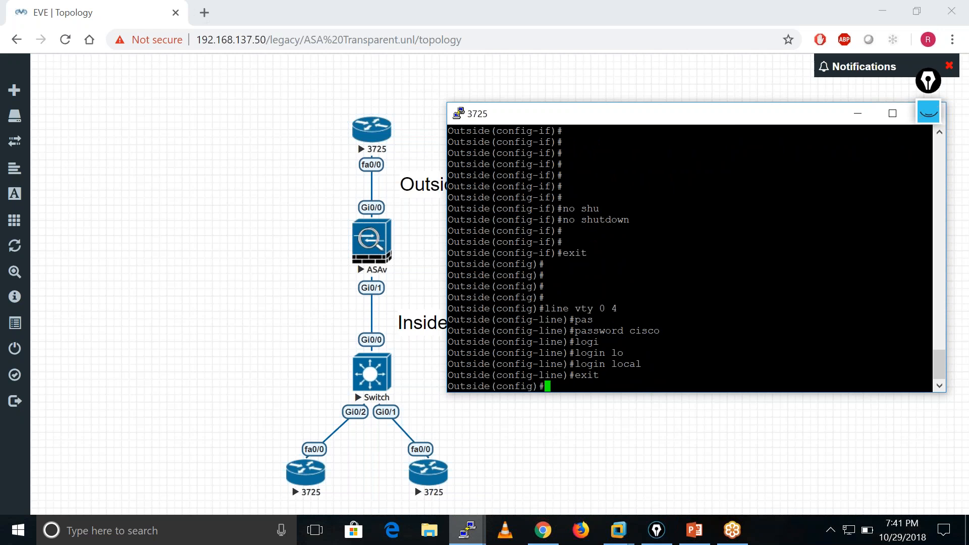
Create the local user cisco with privilege level 15 and enter the account password.
type("usern")
key("Tab")
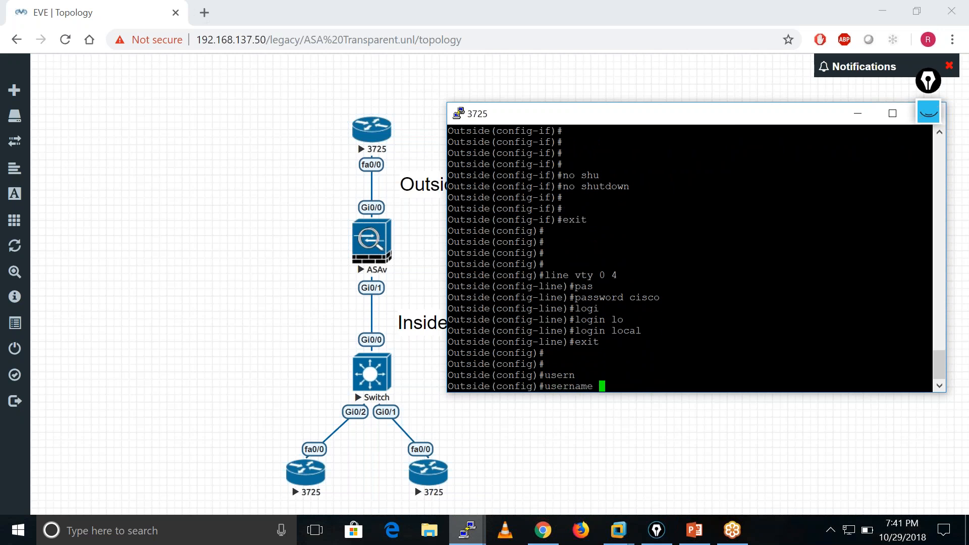
type("cisco pas")
key("Tab")
type("cisco pri")
key("Return")
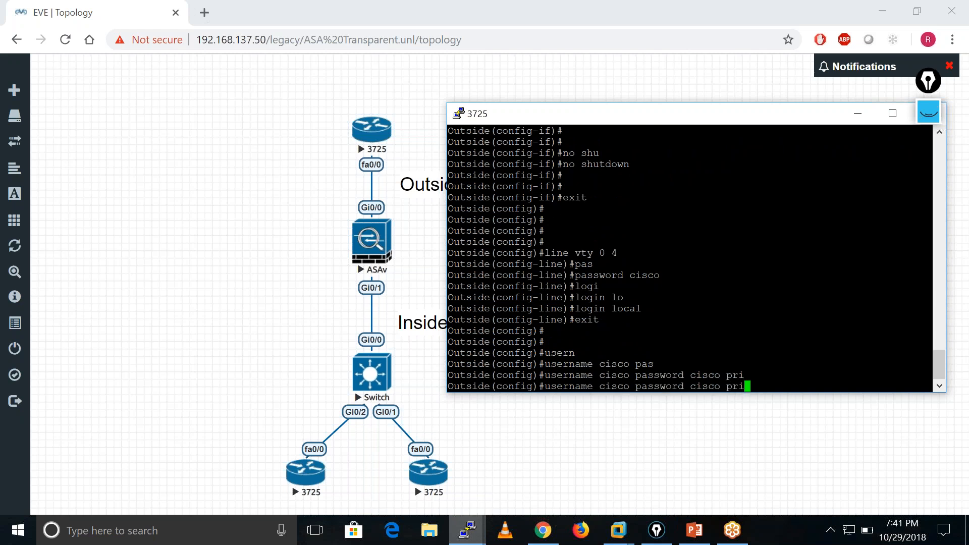
key("BackSpace")
key("BackSpace")
key("BackSpace")
key("Left")
key("Left")
key("Left")
key("Left")
key("Left")
key("Left")
key("Left")
key("Left")
key("Left")
key("Left")
key("Left")
key("Left")
key("Left")
key("Left")
key("Left")
type("pri 15")
key("Return")
key("Return")
key("Return")
key("Return")
key("Return")
key("Return")
key("Return")
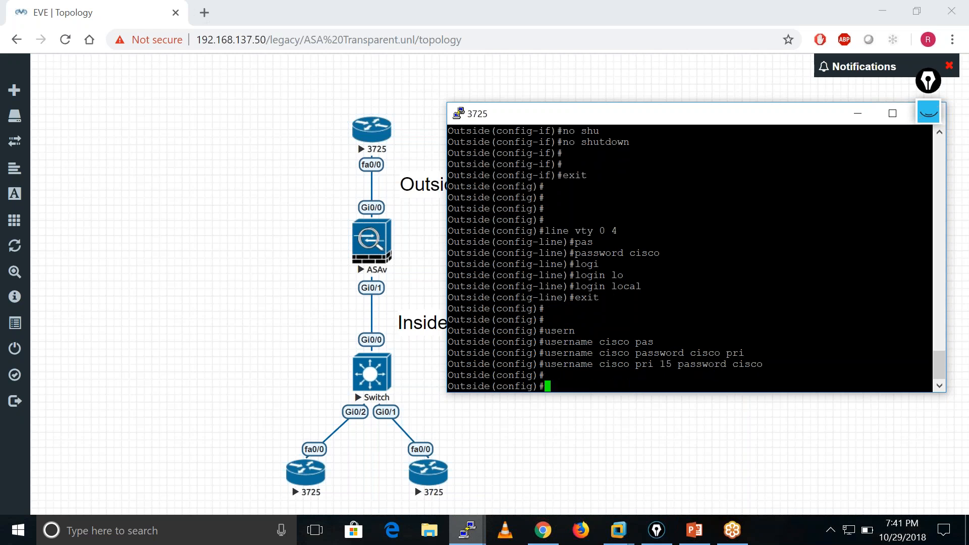
key("Return")
key("Return")
key("Return")
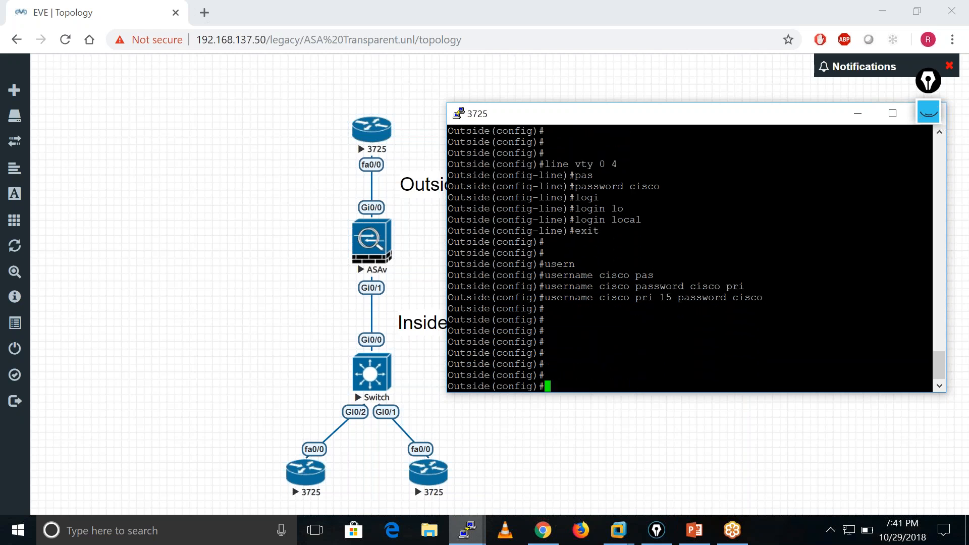
Enable the HTTP service on the Outside router with ip http server.
type("ip http ser")
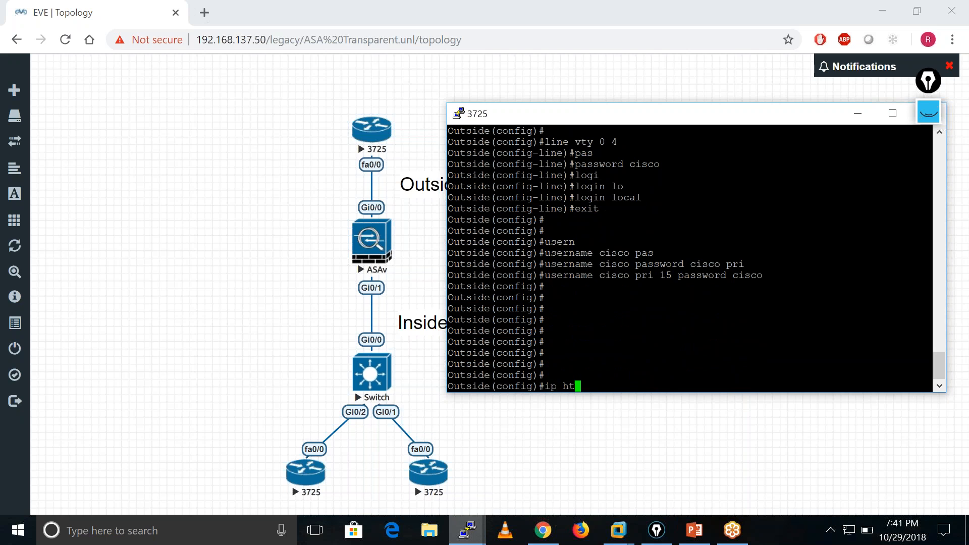
key("Tab")
type("serv")
key("Tab")
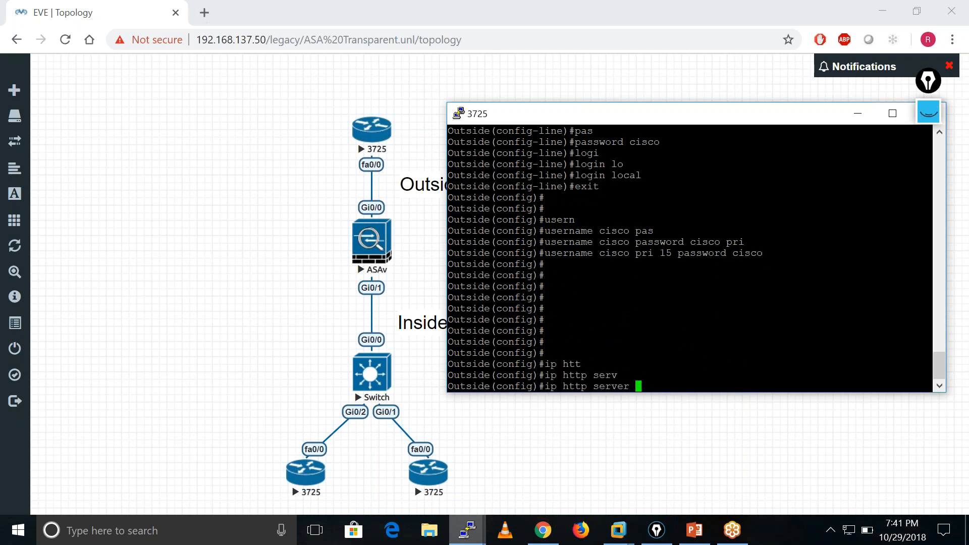
key("Return")
key("Return")
key("Return")
key("Return")
key("Return")
End configuration mode on the Outside router and save the configuration with wr memory.
key("Return")
key("Return")
key("Return")
key("Return")
key("Return")
key("Return")
type("end")
key("Return")
key("Return")
key("Return")
key("Return")
key("Return")
key("Return")
type("q")
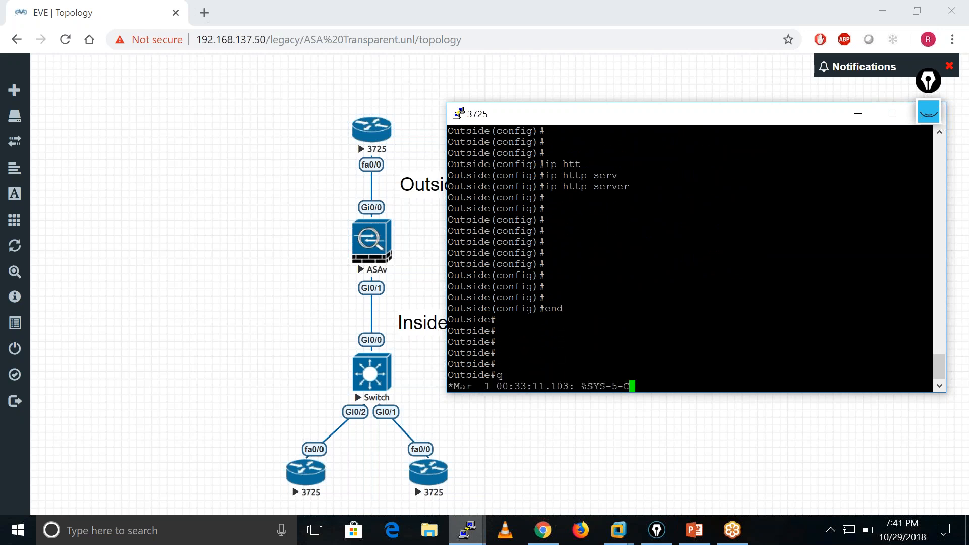
key("Return")
key("Return")
key("Return")
type("wr mem")
key("Tab")
key("Return")
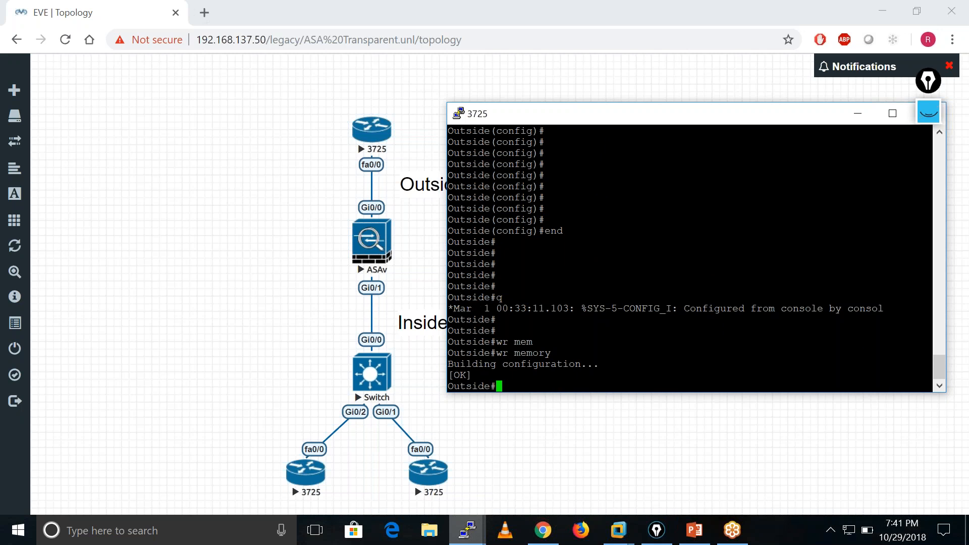
Ping 10.1.1.250 from the Outside router.
key("Return")
type("ping")
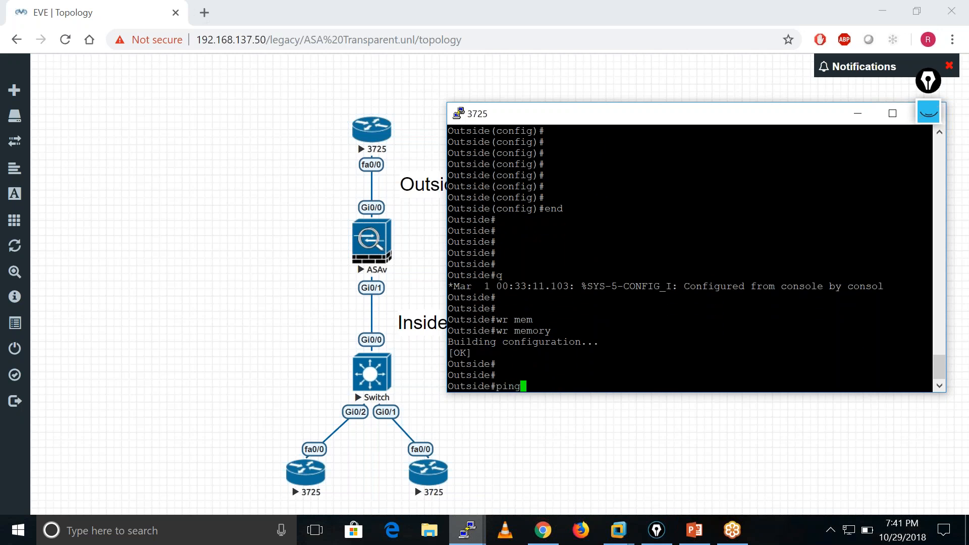
type(".1.1.250")
key("Return")
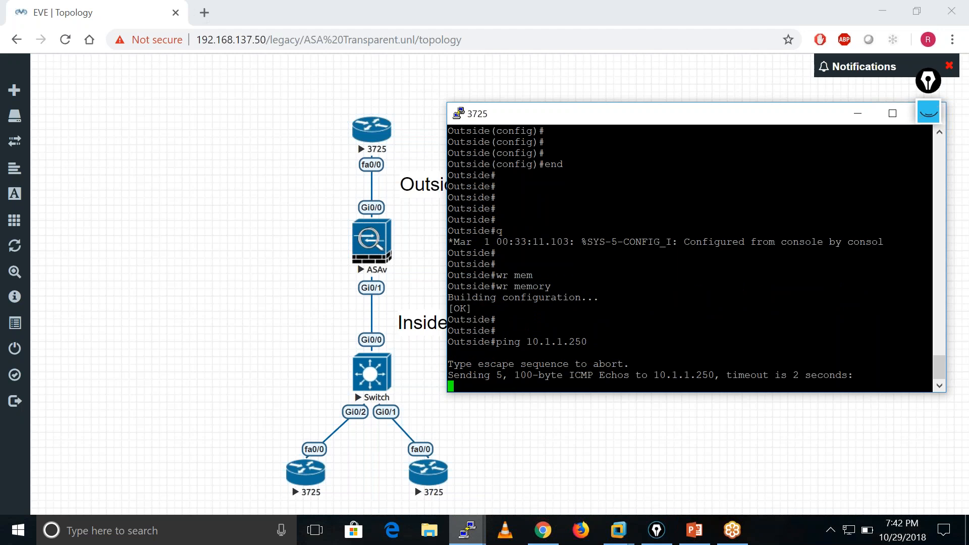
key("Return")
key("Return")
key("Return")
key("Return")
key("Return")
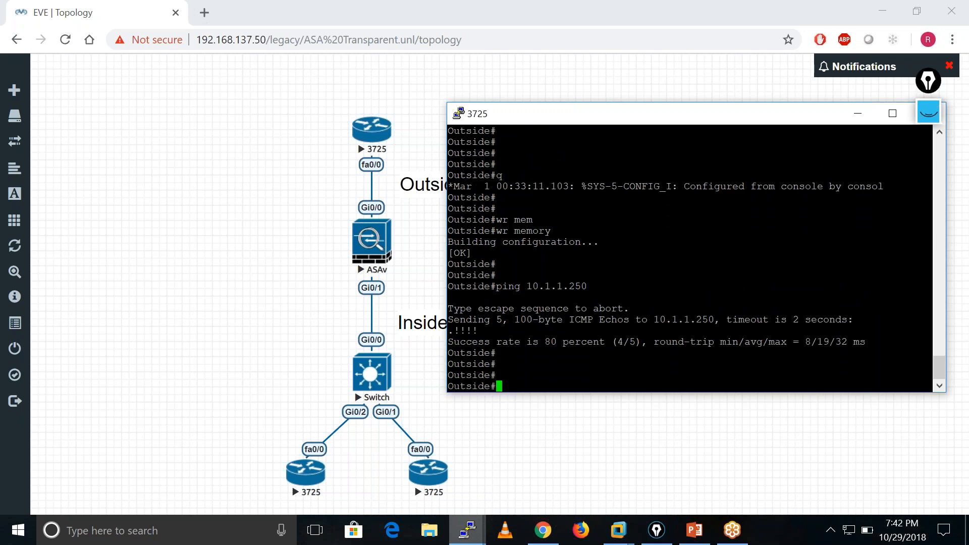
key("Return")
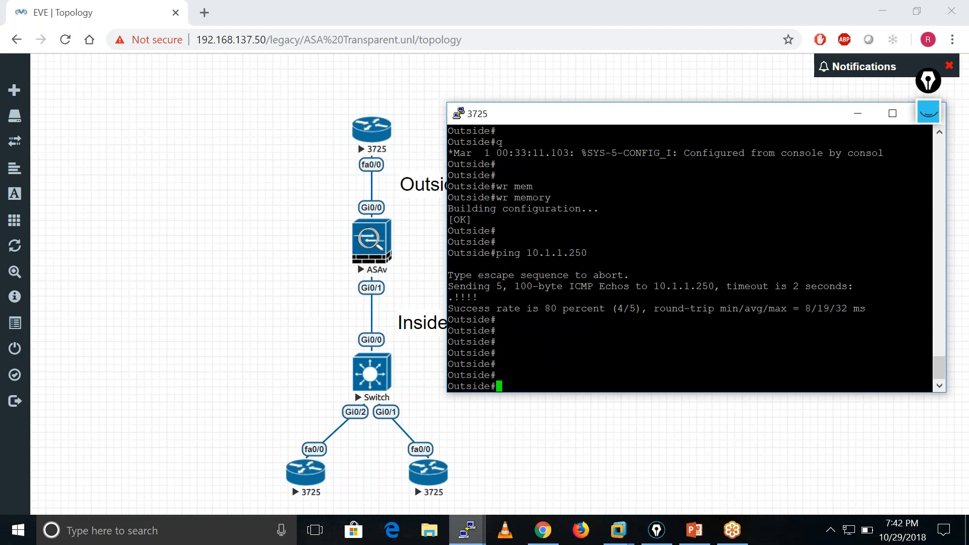
Minimise the Outside router's console and bring up the second 3725 router's console.
left_click(859, 114)
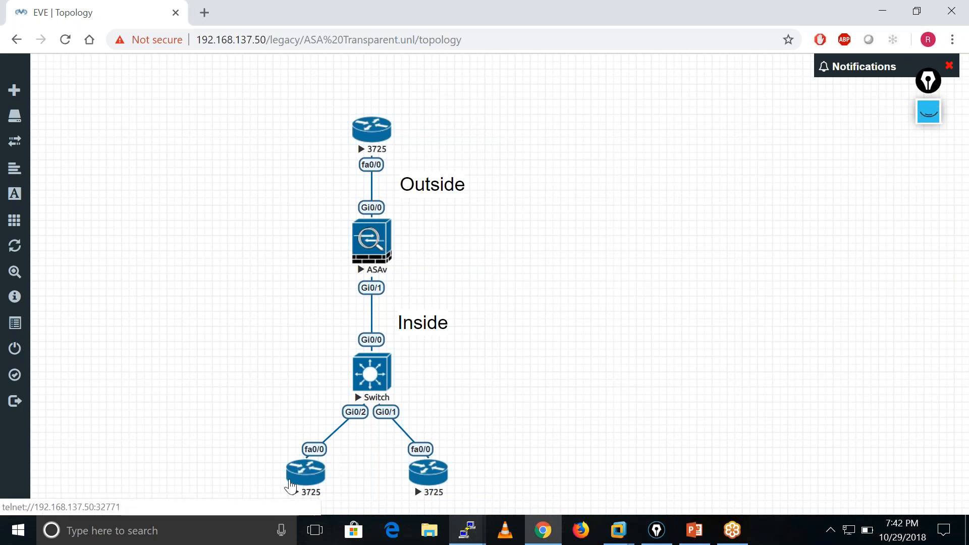
left_click(467, 529)
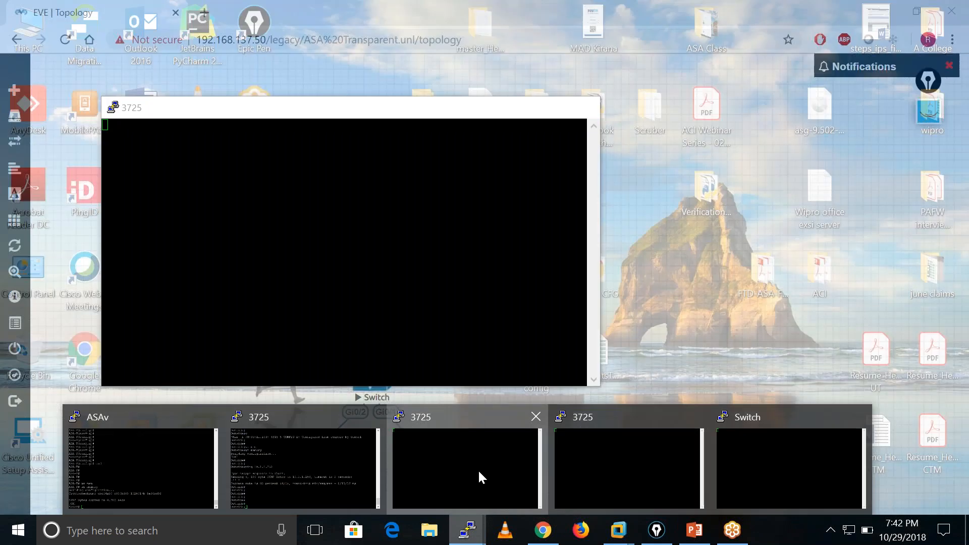
left_click(478, 469)
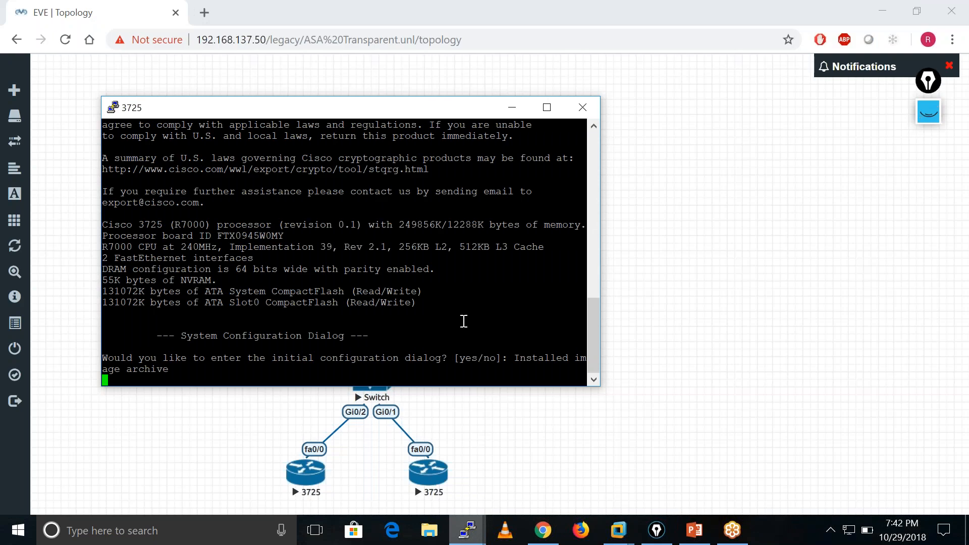
Decline the second 3725 router's initial configuration dialog with no and get to its user EXEC prompt.
key("Return")
key("Return")
key("Return")
key("Return")
type("no")
key("Return")
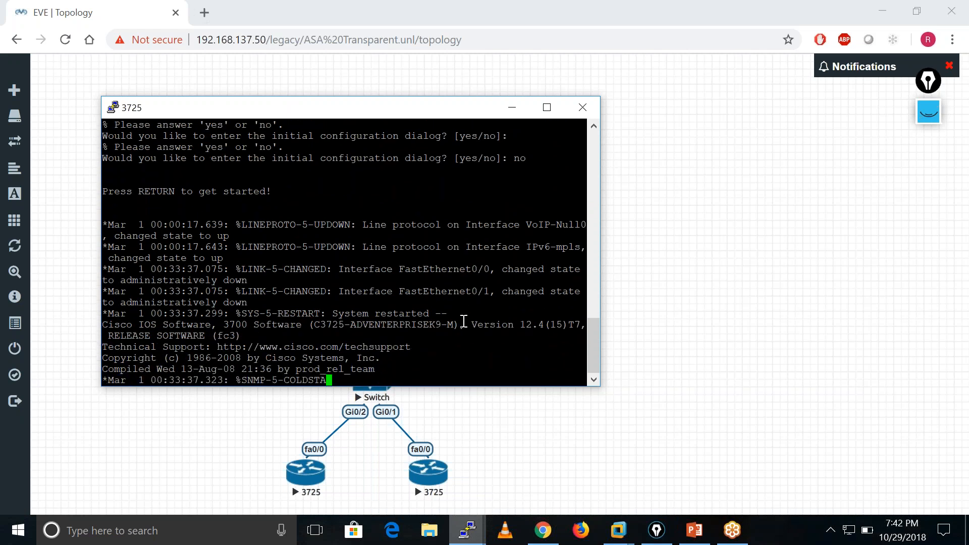
key("Return")
key("Return")
key("Return")
key("Return")
key("Return")
key("Return")
key("Return")
key("Return")
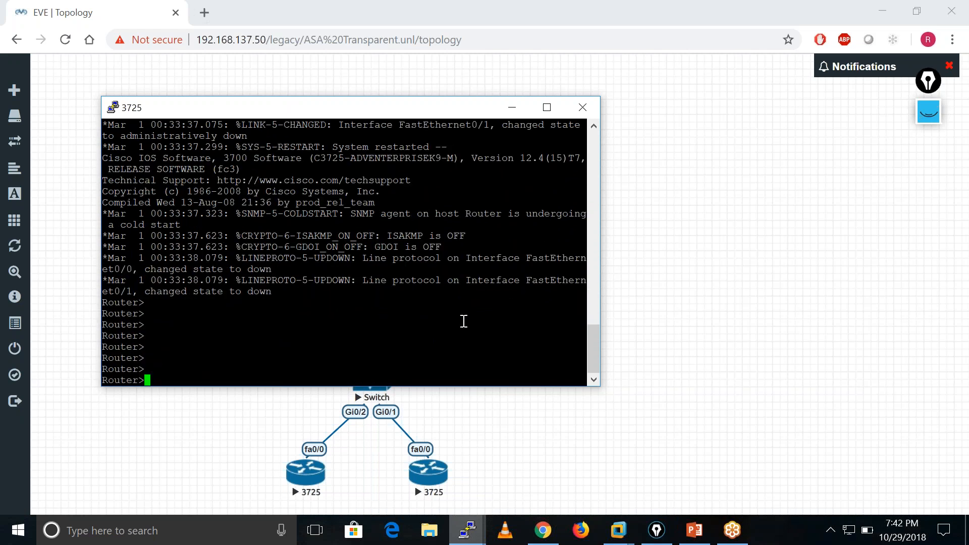
Enter privileged EXEC mode on the second 3725 router with enable.
type("ena")
key("Tab")
key("Return")
key("Return")
key("Return")
key("Return")
key("Return")
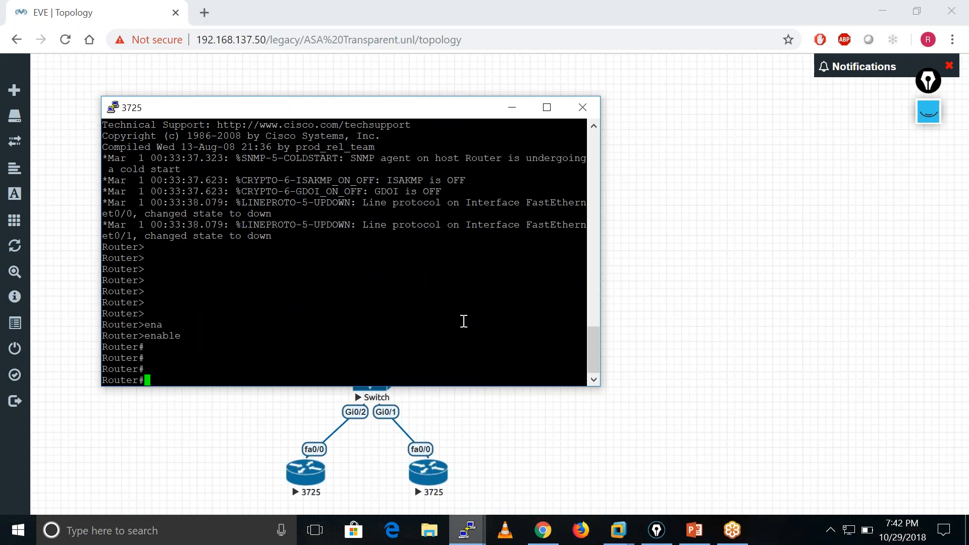
Enter global configuration mode on the second 3725 router and set its hostname to Inside-R1.
type("conf t")
key("Return")
key("Return")
key("Return")
key("Return")
type("ho")
key("Tab")
type("Ins")
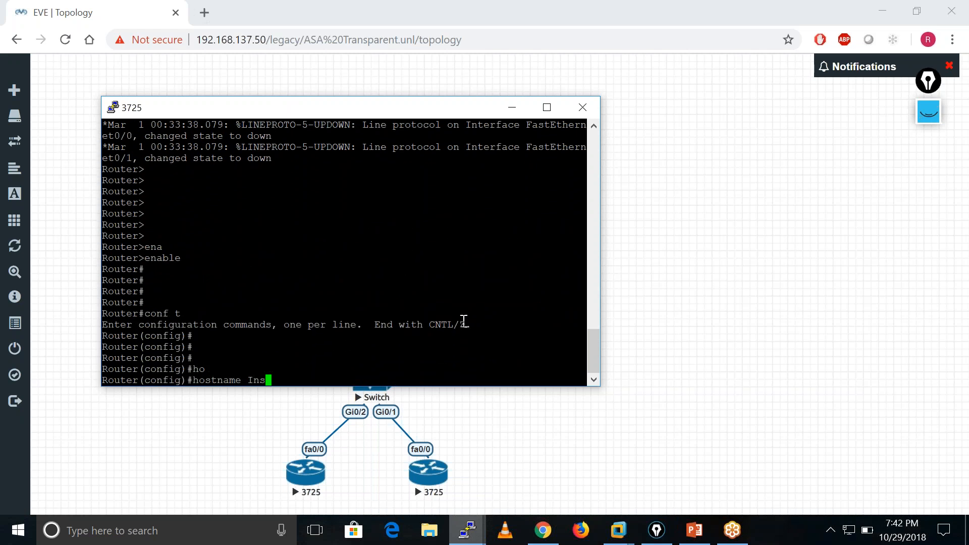
type("ide-R1")
key("Return")
key("Return")
key("Return")
key("Return")
key("Return")
key("Return")
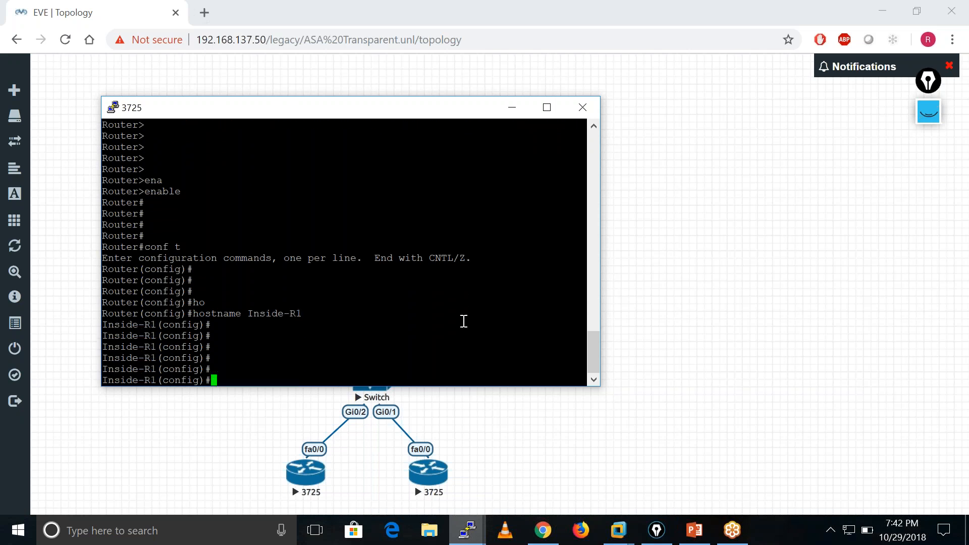
Enter interface f0/0 on Inside-R1 and enable it with no shutdown.
type("int f0/0")
key("Return")
type("n")
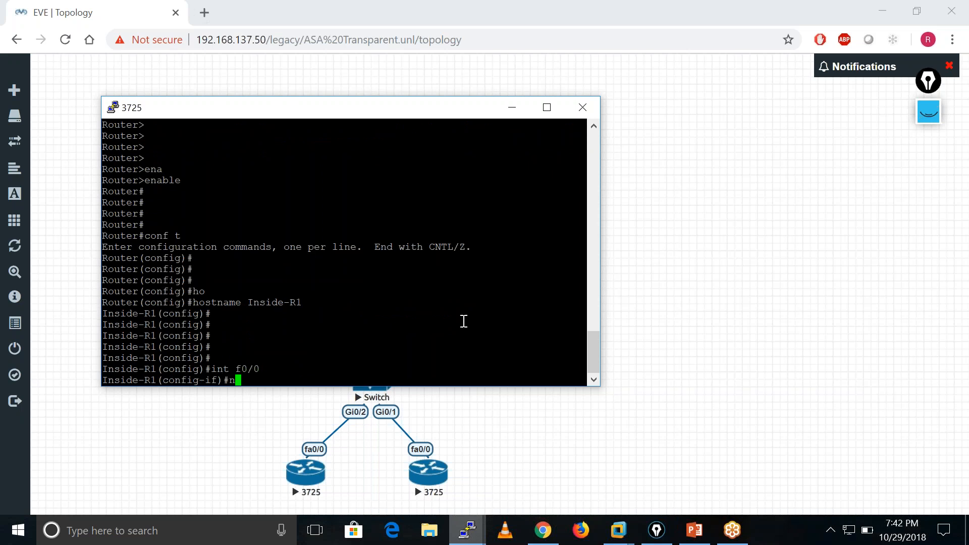
type("o shu")
key("Tab")
key("Return")
Assign IP address 10.1.1.100 with mask 255.255.255.0 to Inside-R1's f0/0 interface.
type("ip add")
key("Tab")
type("10.1.1.")
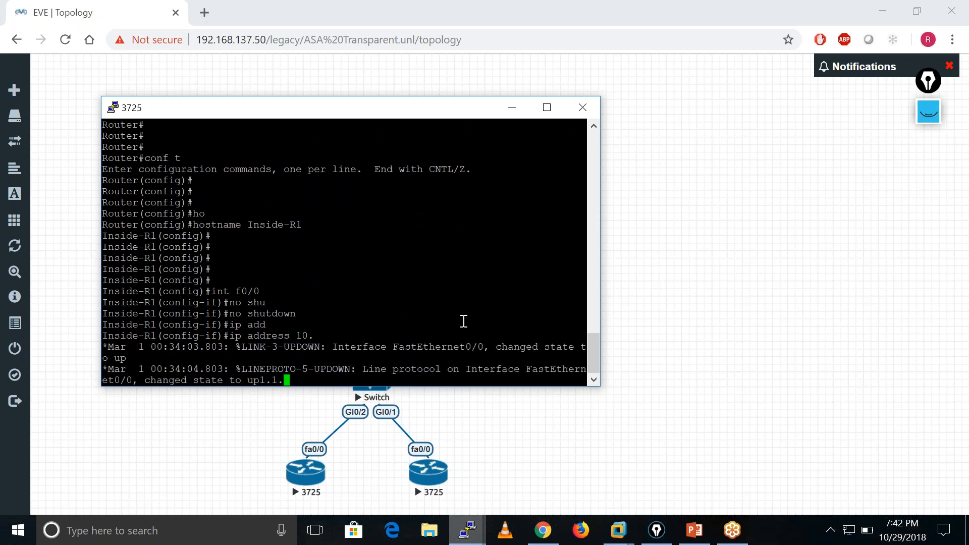
key("Tab")
type("1")
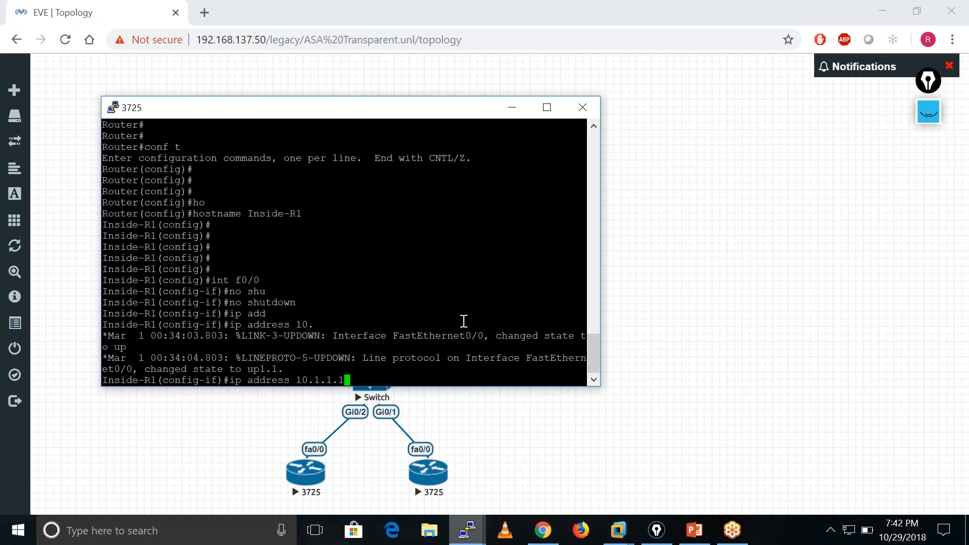
type("00 255.255.255.0")
key("Return")
Leave interface configuration and add a default route, 0.0.0.0 0.0.0.0 via 10.1.1.1, on Inside-R1.
key("Return")
key("Return")
key("Return")
type("exit")
key("Return")
key("Return")
key("Return")
key("Return")
type("ip ro")
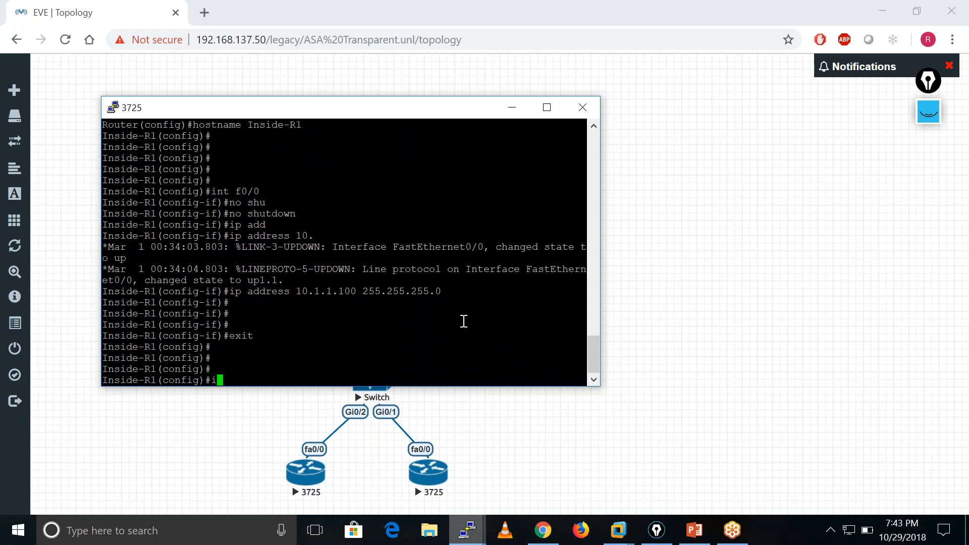
key("Tab")
type("ute ")
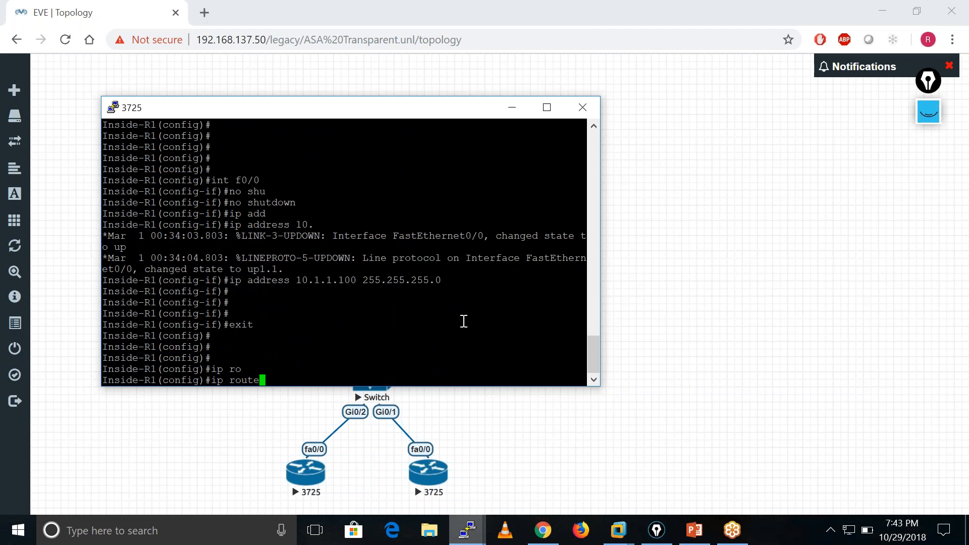
type("0.0.0.0 0.0.0.0")
left_click_drag(390, 113, 756, 100)
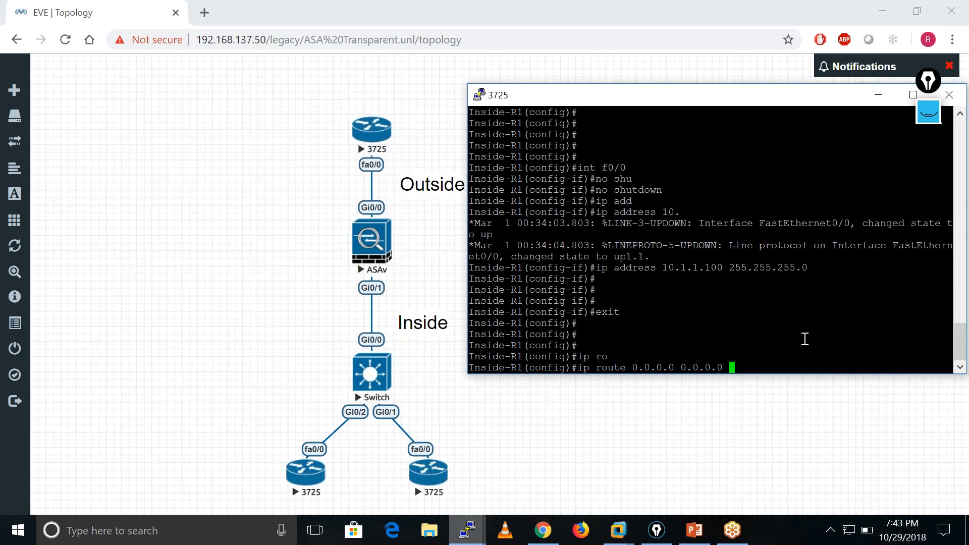
type("10.1.1.1")
key("Return")
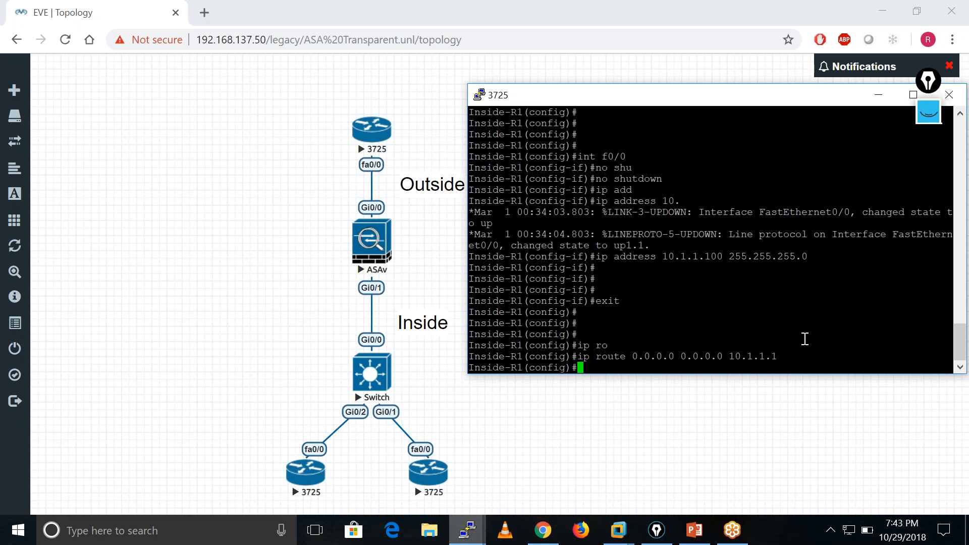
key("Return")
key("Return")
key("Return")
key("Return")
key("Return")
key("Return")
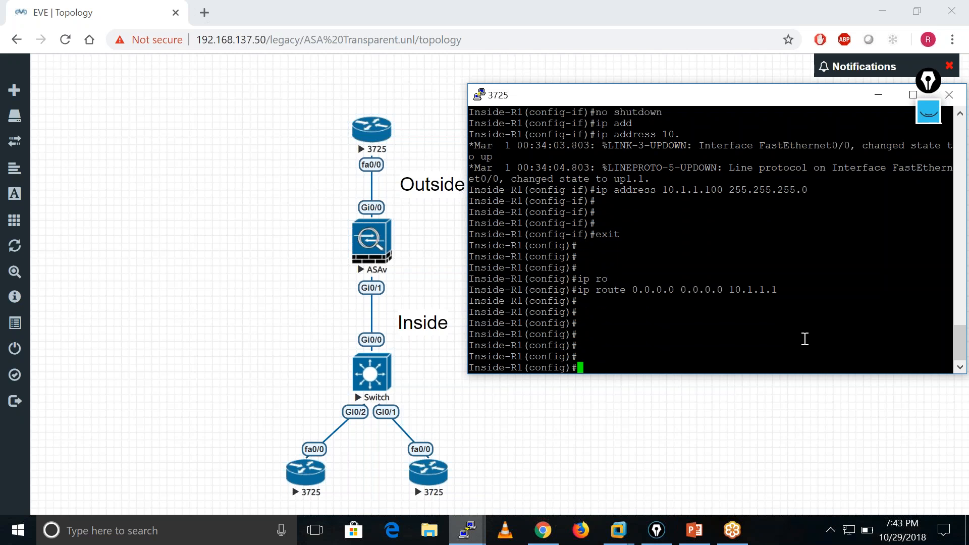
End configuration mode on Inside-R1 and save its configuration with wr memory.
type("end")
key("Return")
key("Return")
key("Return")
key("Return")
key("Return")
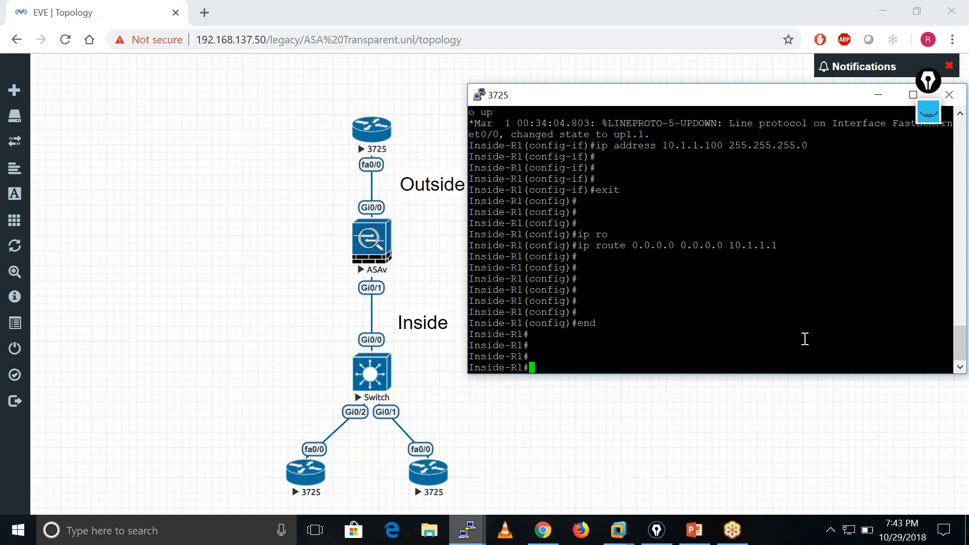
type("wr memory")
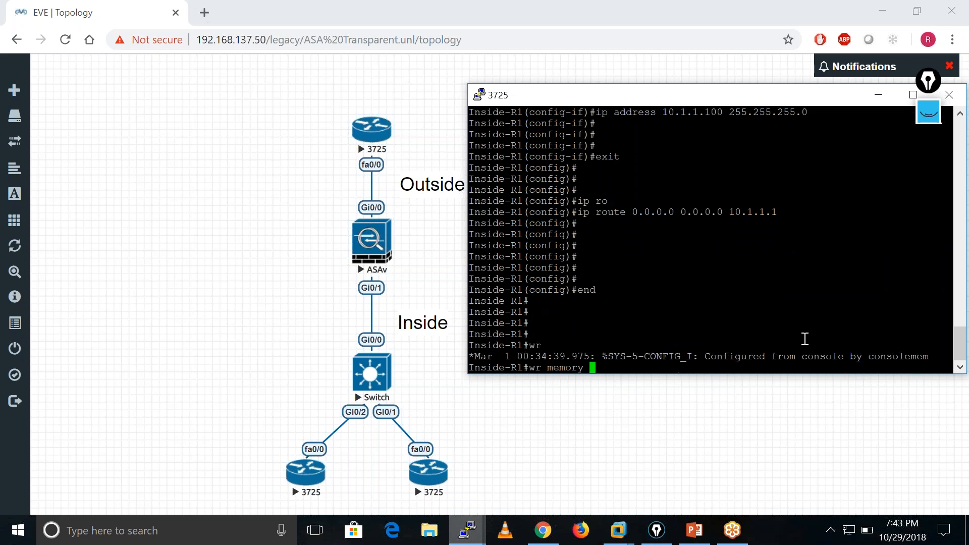
key("Return")
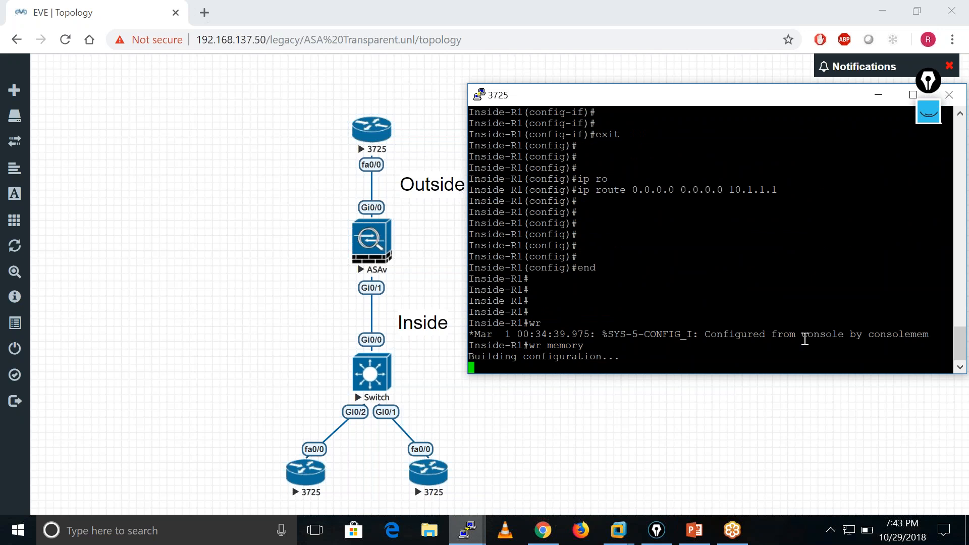
Bring up the third 3725 router's console, decline its initial configuration dialog with no, and get to the user EXEC prompt.
left_click(466, 530)
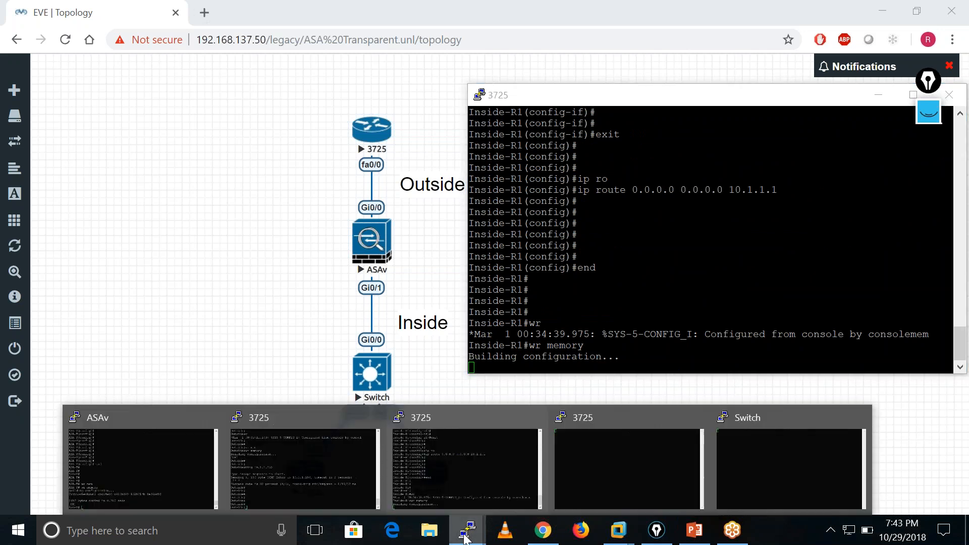
left_click(604, 482)
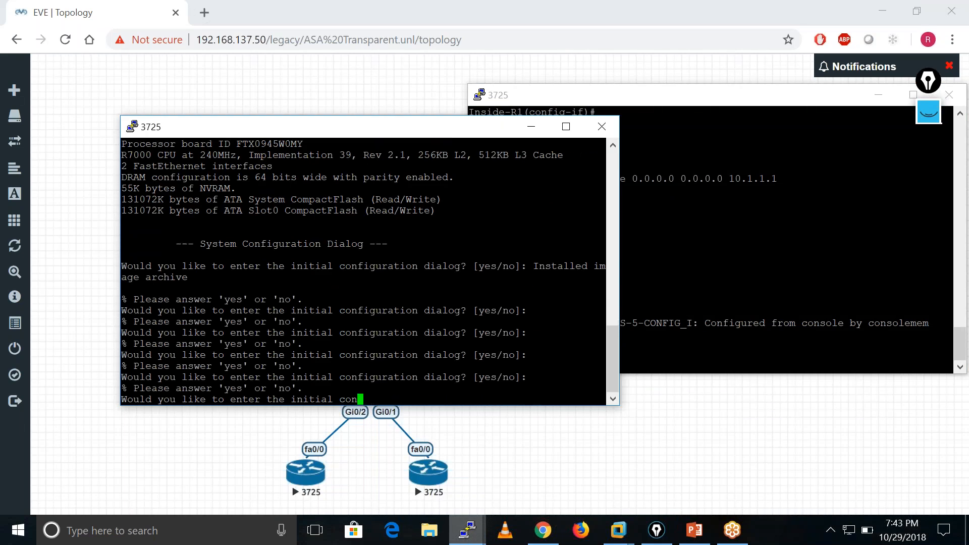
type("no")
key("Return")
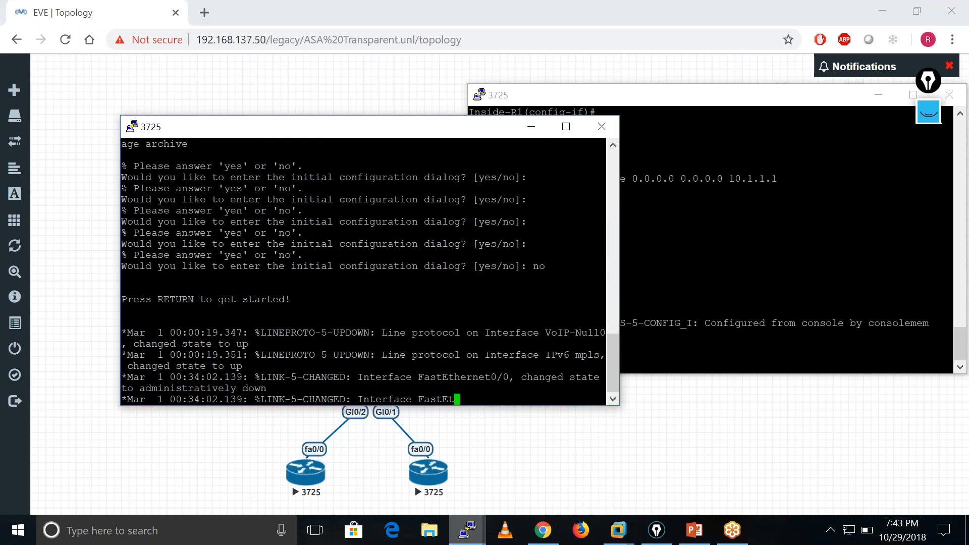
key("Return")
key("Return")
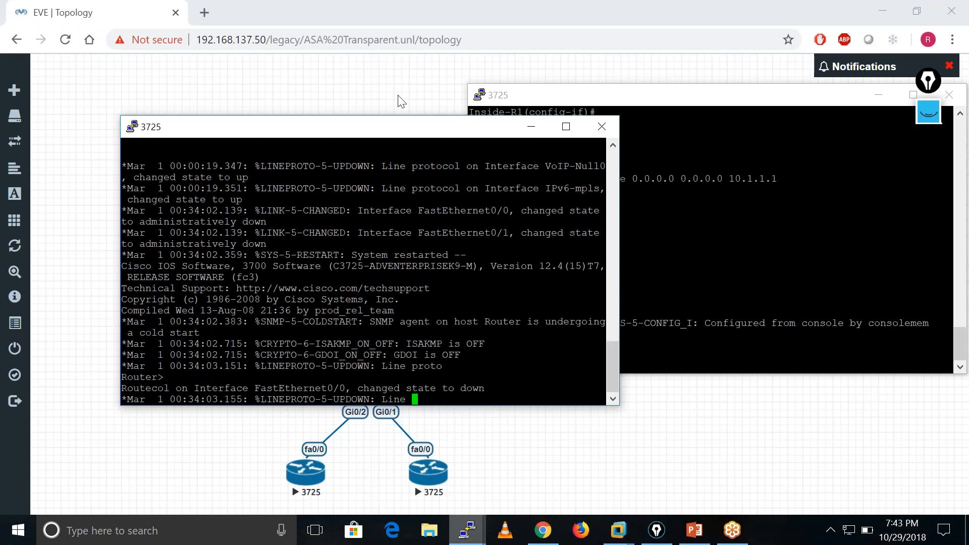
left_click_drag(449, 127, 392, 91)
key("Return")
key("Return")
key("Return")
key("Return")
key("Return")
key("Return")
key("Return")
key("Return")
key("Return")
key("Return")
key("Return")
key("Return")
key("Return")
key("Return")
key("Return")
Enter privileged EXEC mode on the third 3725 router with enable.
type("ena")
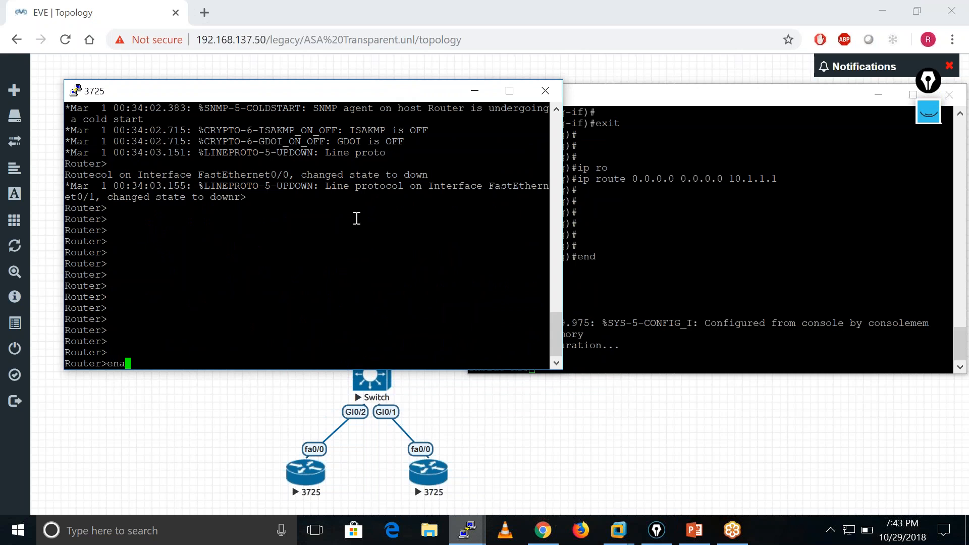
key("Tab")
key("Return")
key("Return")
key("Return")
key("Return")
Enter global configuration mode on the third 3725 router and set its hostname to Inside-R2.
type("conf t")
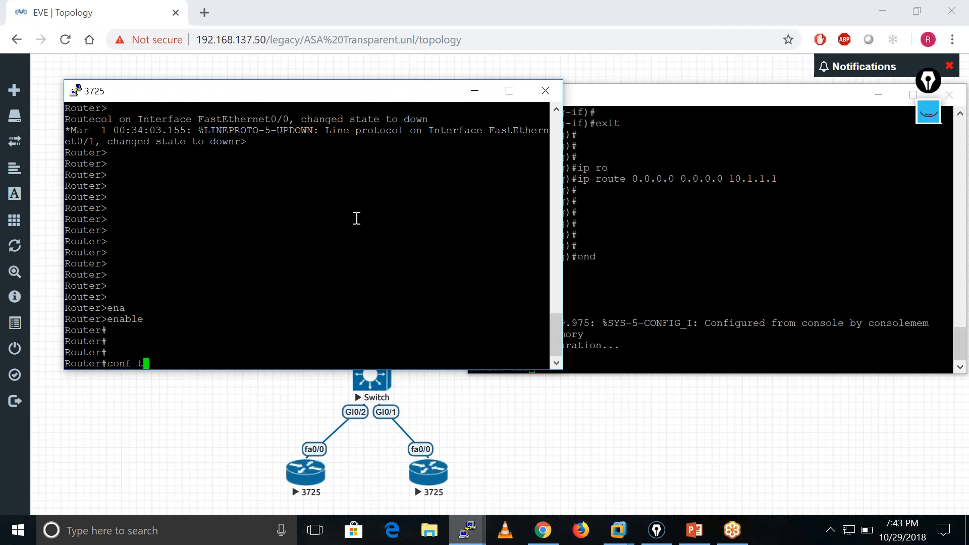
key("Return")
key("Return")
key("Return")
type("ho")
key("Tab")
type("Inside-R2")
key("Return")
key("Return")
key("Return")
Enter interface f0/0 on Inside-R2 and enable it with no shutdown.
type("int f0/0")
key("Return")
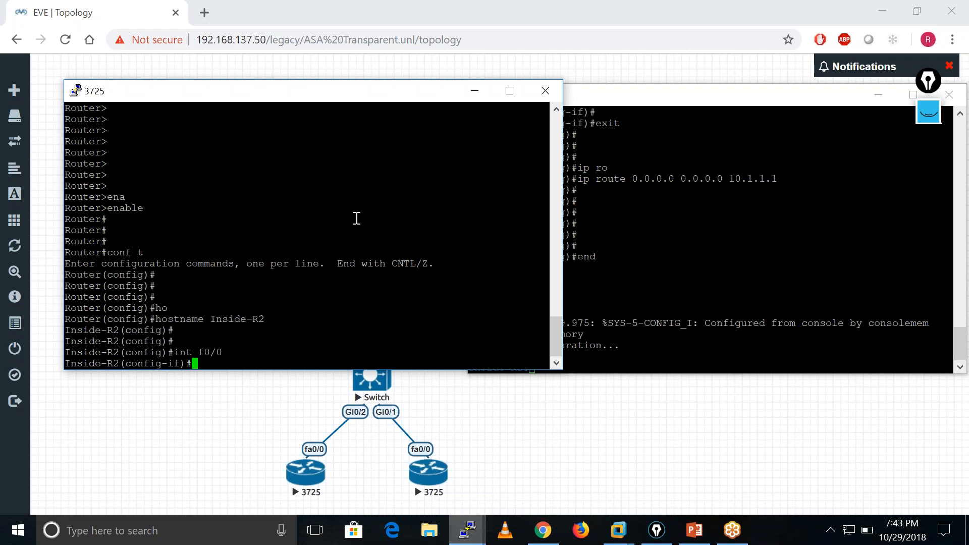
type("no shu")
key("Tab")
key("Return")
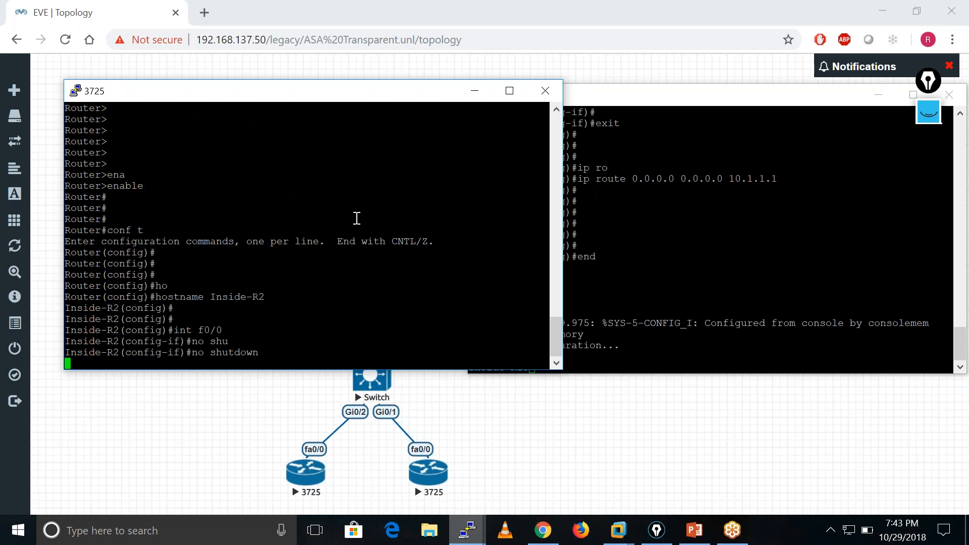
Assign IP address 10.1.1.101 with mask 255.255.255.0 to Inside-R2's f0/0 interface.
type("ip add")
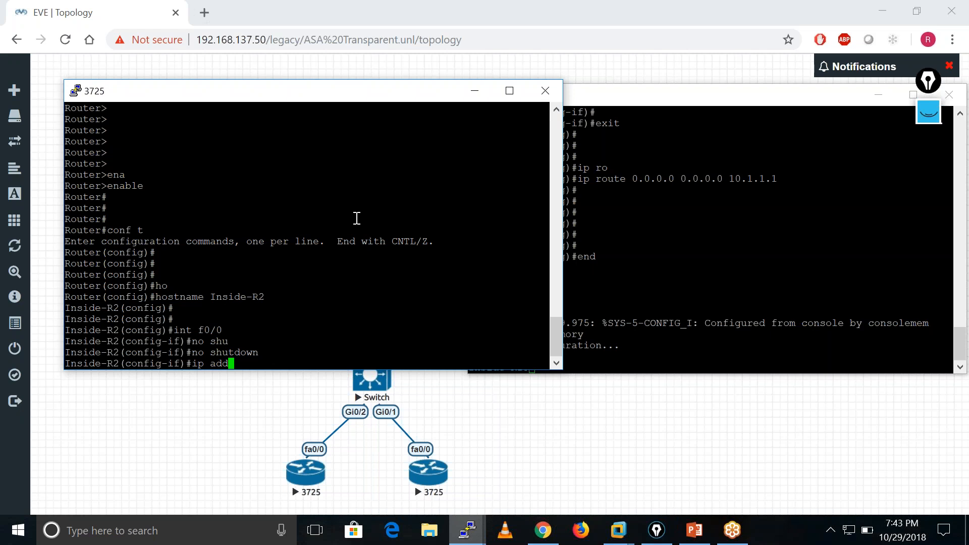
key("Tab")
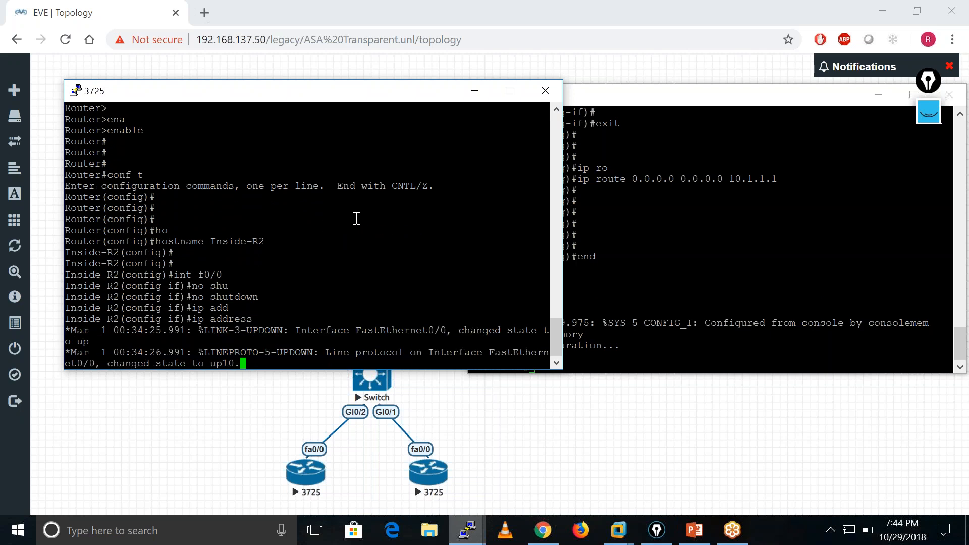
type("10.1.1")
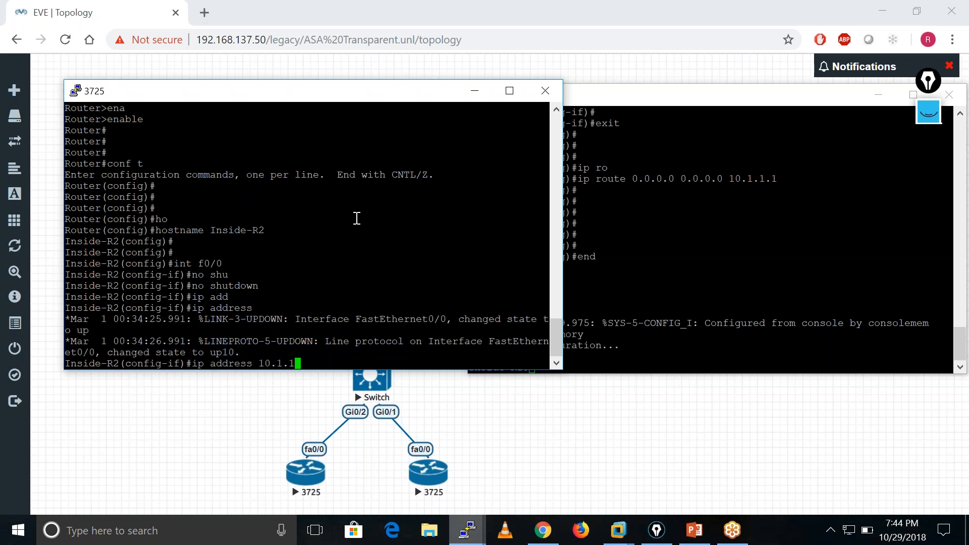
type(".101 255.255.255.0")
key("Return")
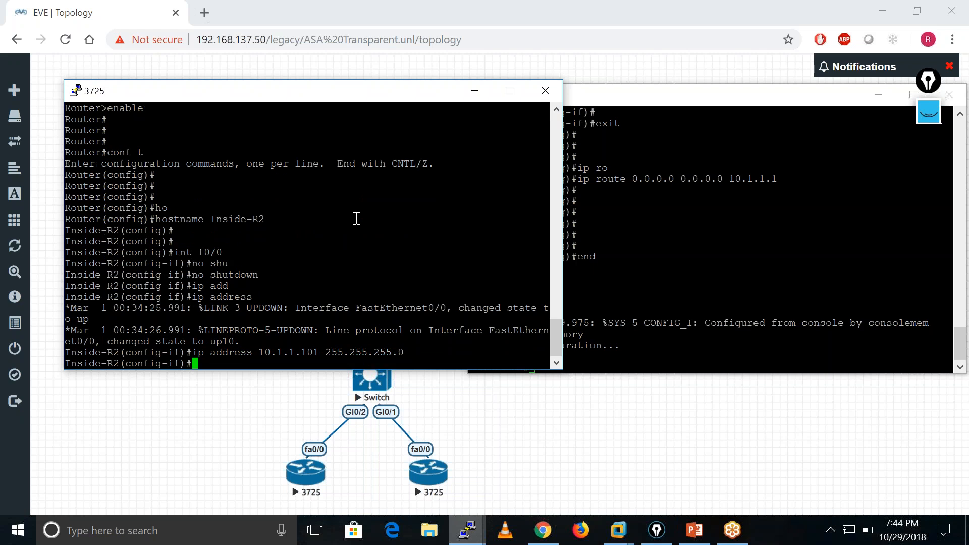
Exit interface configuration on Inside-R2 back to global configuration mode.
type("exit")
key("Return")
key("Return")
key("Return")
type("ip ro")
key("Tab")
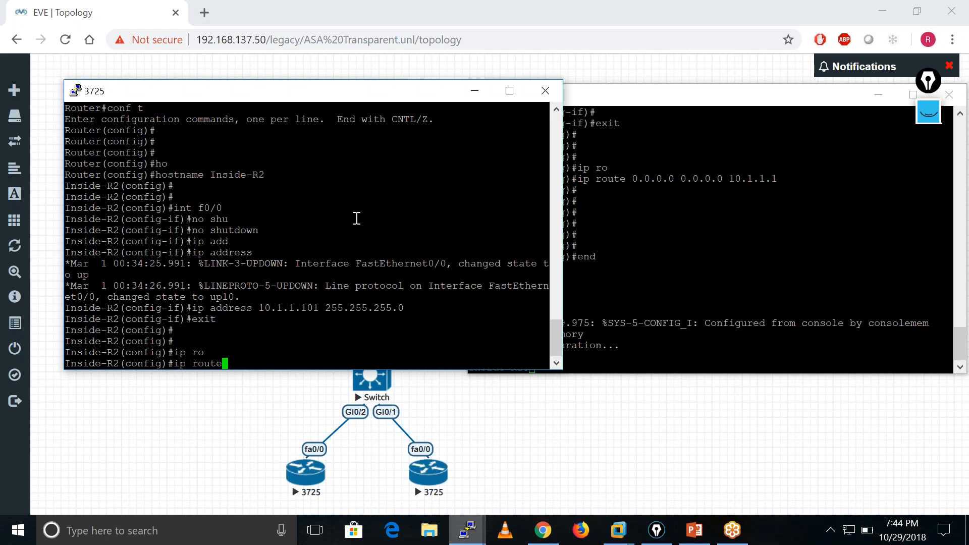
key("BackSpace")
key("BackSpace")
key("BackSpace")
key("BackSpace")
key("BackSpace")
key("BackSpace")
key("BackSpace")
key("BackSpace")
key("BackSpace")
Copy the command ip route 0.0.0.0 0.0.0.0 10.1.1.1 from Inside-R1's console and run it on Inside-R2.
left_click(591, 183)
left_click_drag(578, 181, 759, 190)
key("ctrl+c")
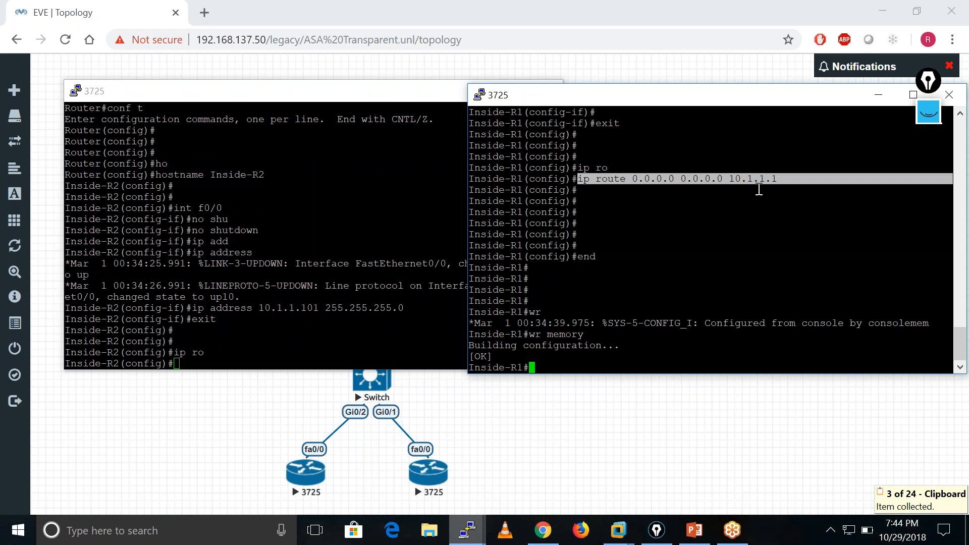
left_click(271, 339)
right_click(271, 339)
key("Return")
key("Return")
End configuration mode on Inside-R2 and save its configuration with wr memory.
type("e")
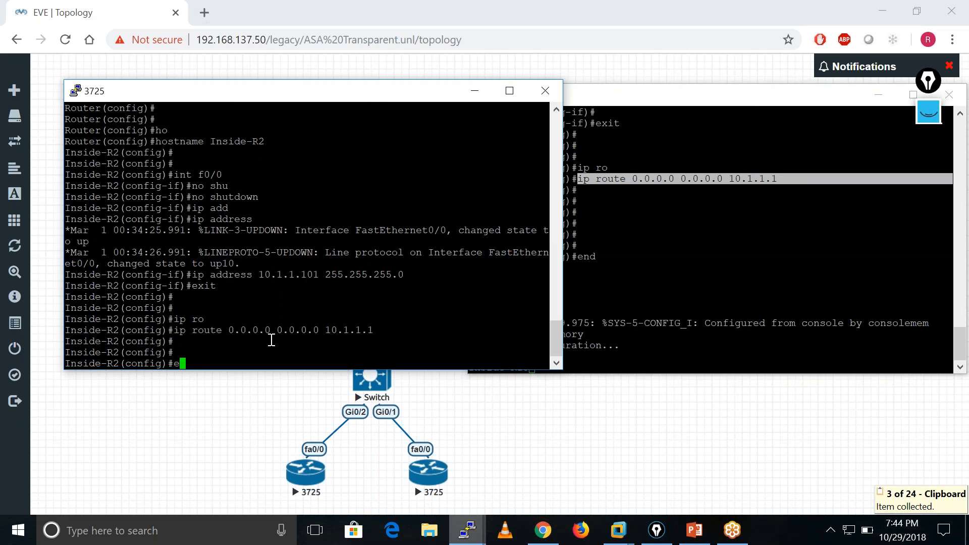
type("nd")
key("Return")
key("Return")
key("Return")
type("wr")
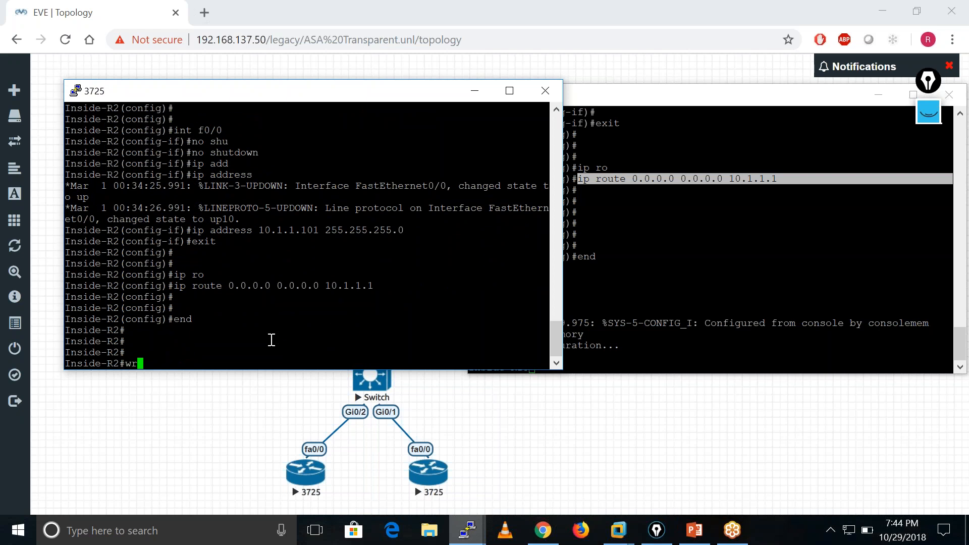
type(" mem")
key("Tab")
key("Return")
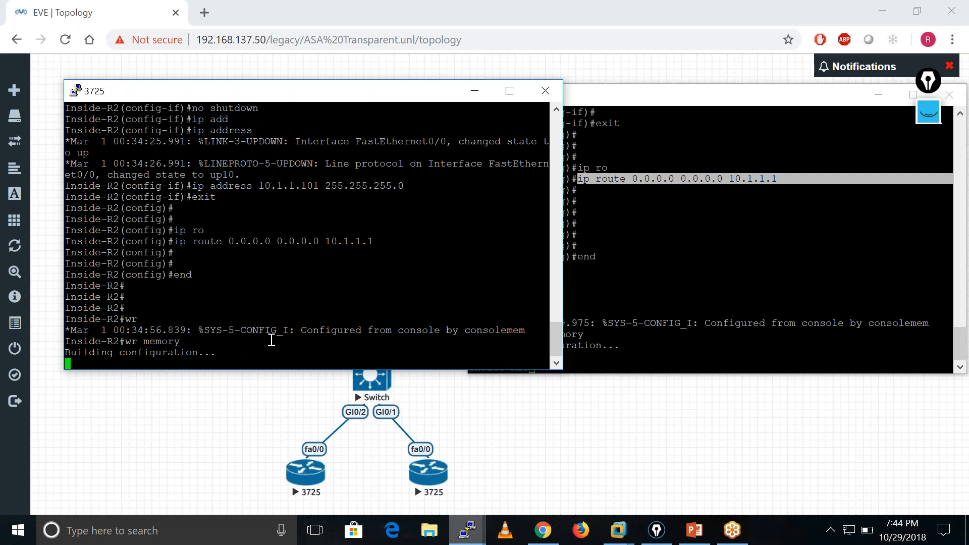
key("Return")
key("Return")
key("Return")
Display the ARP table on Inside-R1 with show arp.
left_click(602, 287)
key("Return")
key("Return")
key("Return")
key("Return")
key("Return")
key("Return")
key("Return")
key("Return")
key("Return")
key("Return")
key("Return")
key("Return")
key("Return")
key("Return")
key("Return")
key("Return")
key("Return")
key("Return")
key("Return")
type("sho")
key("Tab")
type("arp")
key("Return")
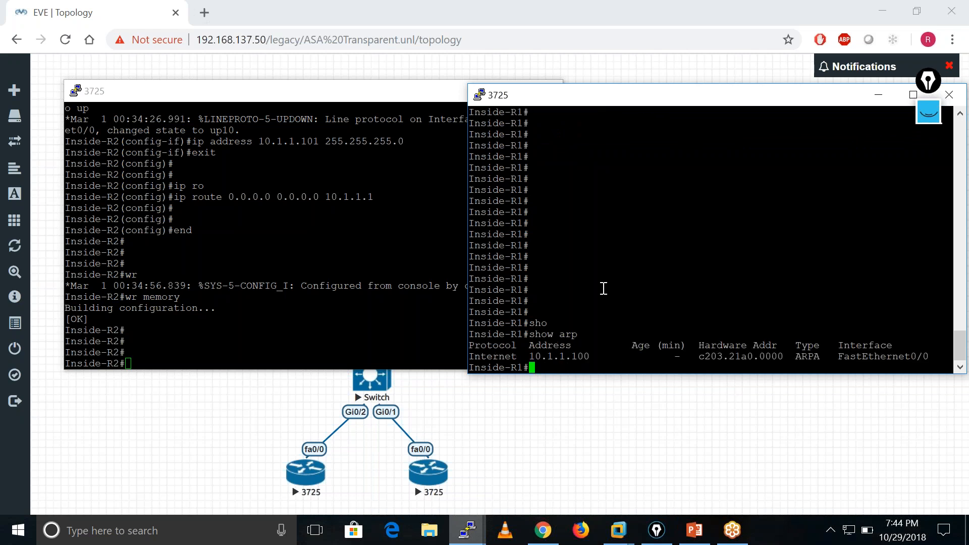
key("Return")
key("Return")
key("Return")
key("Return")
key("Return")
key("Return")
key("Return")
key("Return")
key("Return")
key("Return")
key("Return")
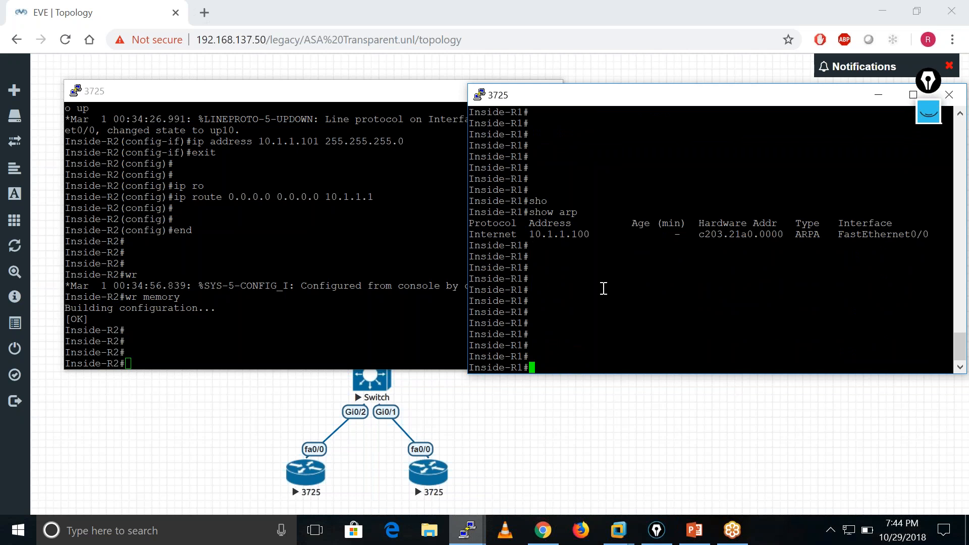
Display the ARP table on Inside-R2 with show arp.
left_click(282, 352)
type("sho")
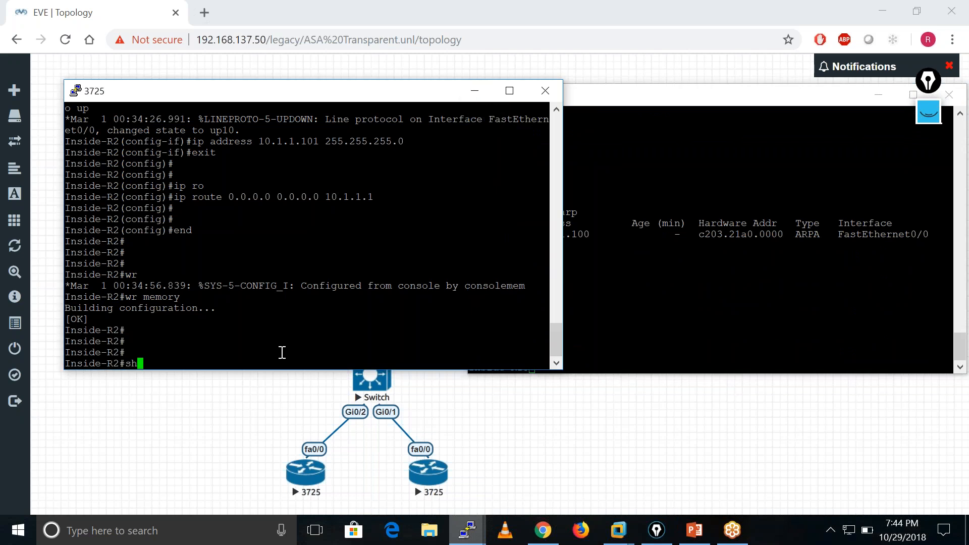
key("Tab")
type("arp")
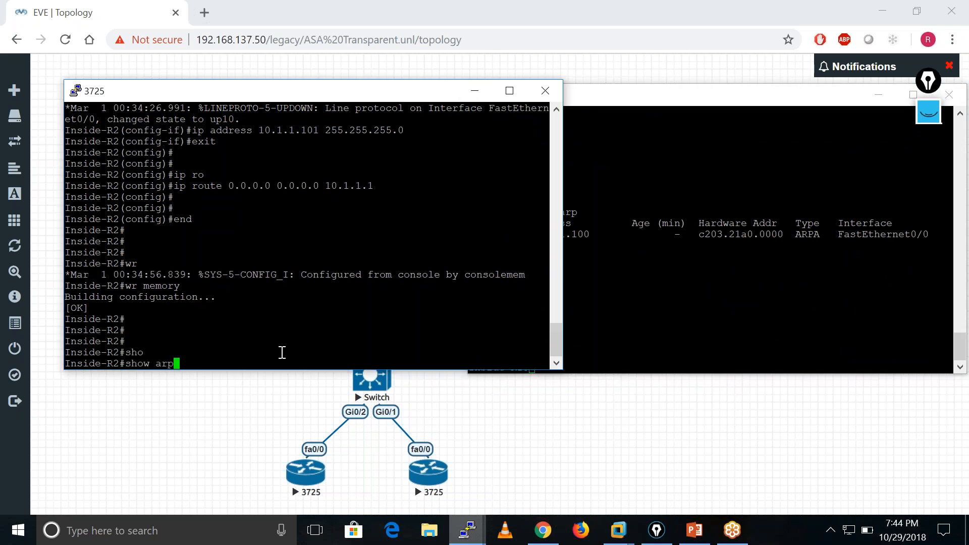
key("Return")
key("Return")
key("Return")
key("Return")
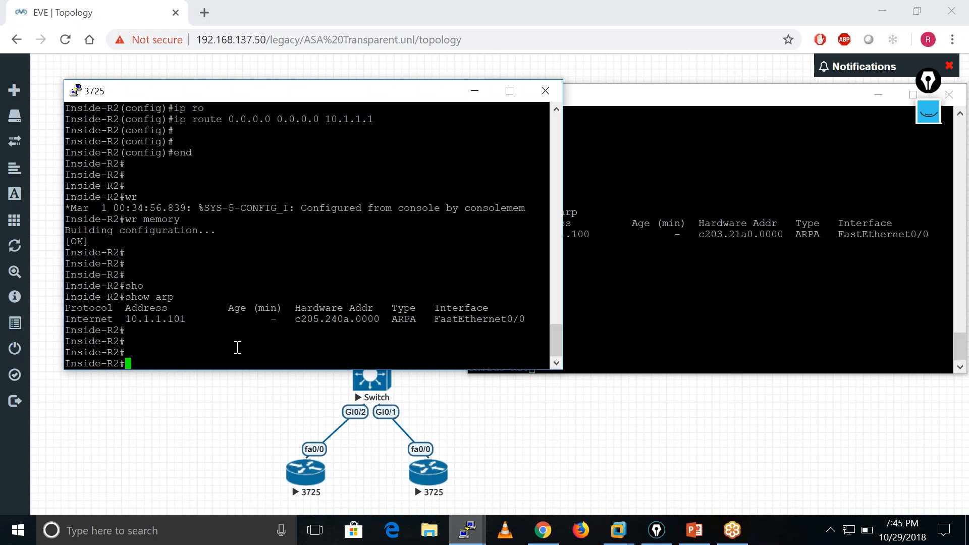
Ping 10.1.1.100 from Inside-R2.
type("ping 10.1.1.100")
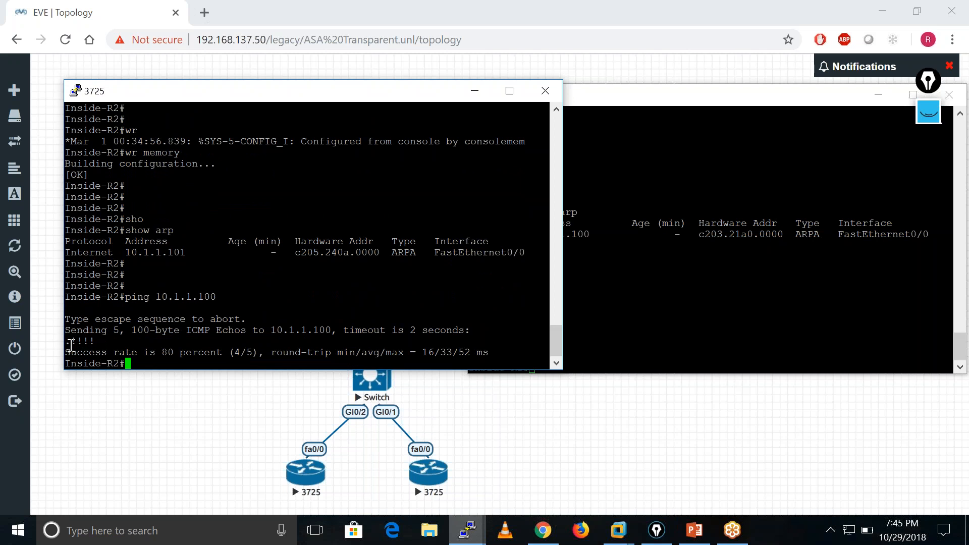
Display the ARP table on Inside-R2 with sh arp and check the entry for 10.1.1.100.
key("Return")
key("Return")
key("Return")
key("Return")
type("sh arp")
key("Return")
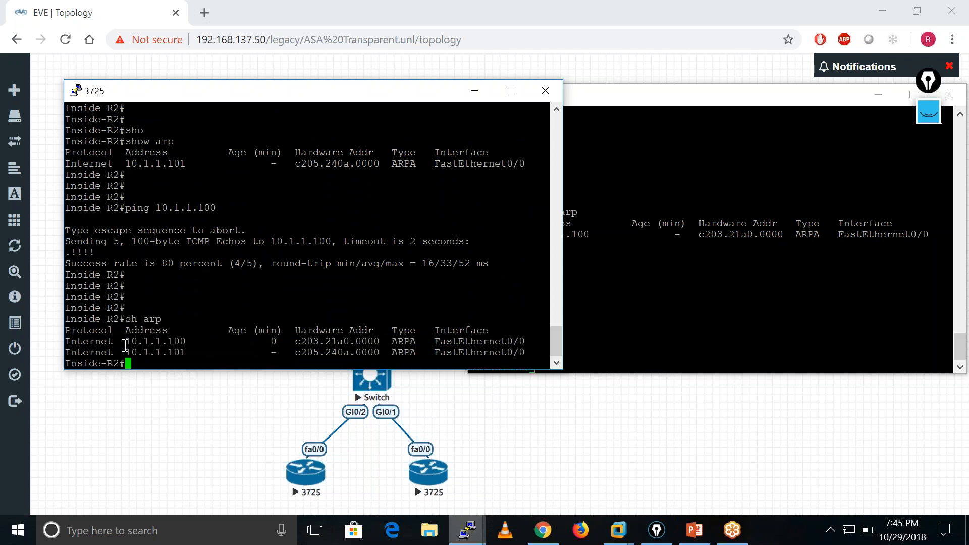
left_click_drag(123, 341, 379, 340)
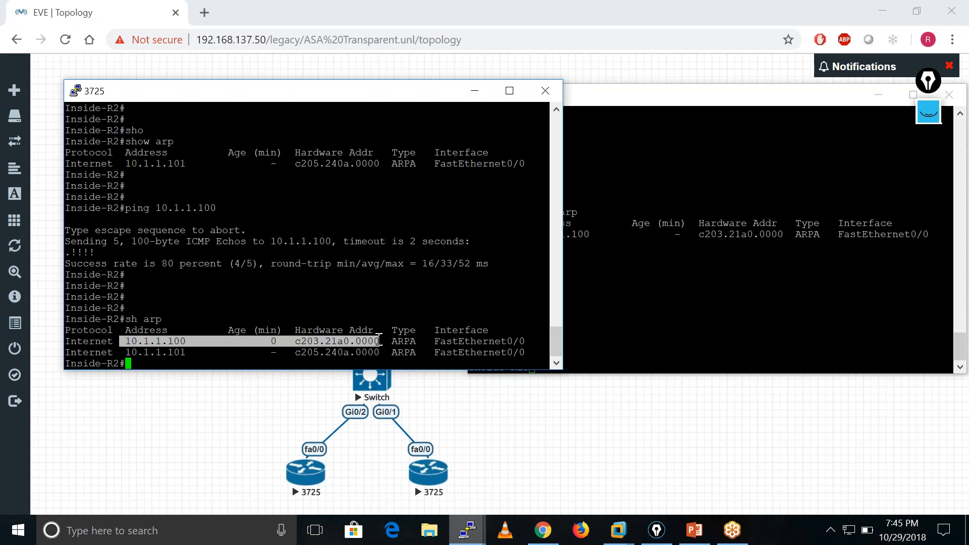
left_click(266, 345)
Repeat the ping to 10.1.1.100 from Inside-R2 and display its ARP table again.
key("Up")
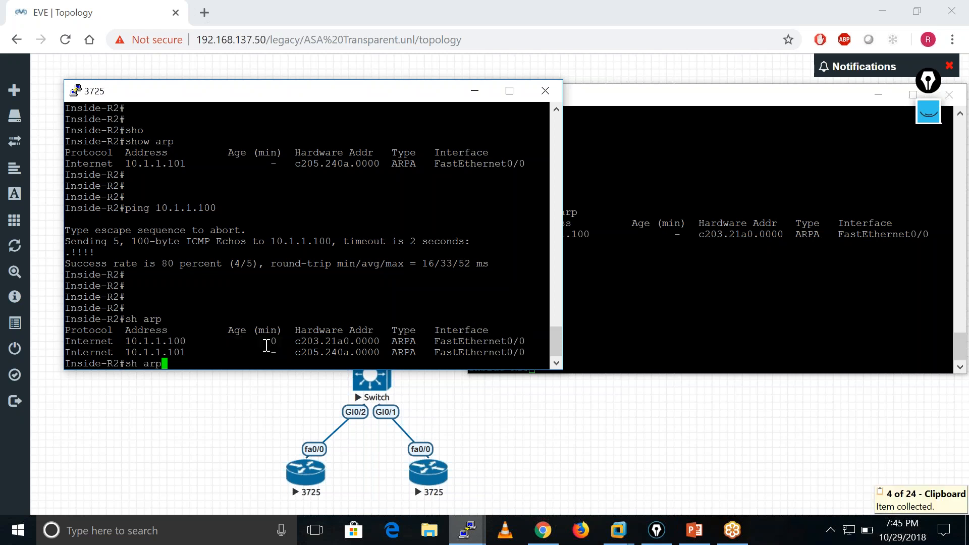
key("Up")
key("Return")
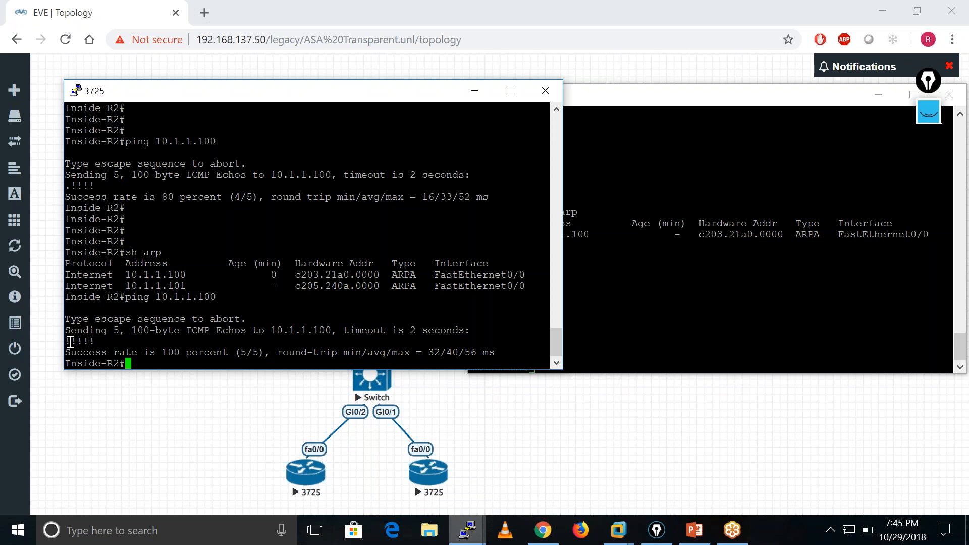
key("Return")
key("Return")
key("Return")
key("Return")
key("Up")
key("Up")
key("Return")
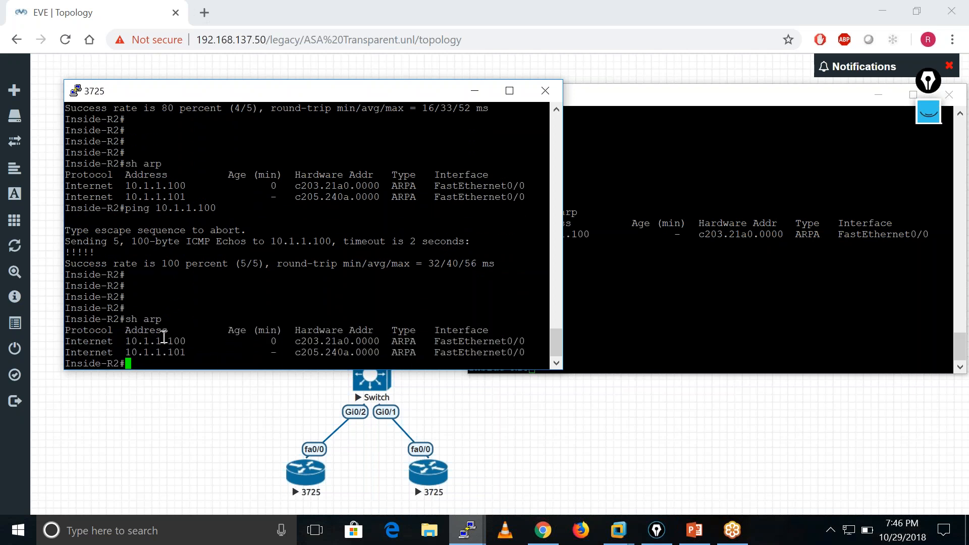
Ping 10.1.1.250 from Inside-R2.
type("ping 10.1.1.250")
key("Return")
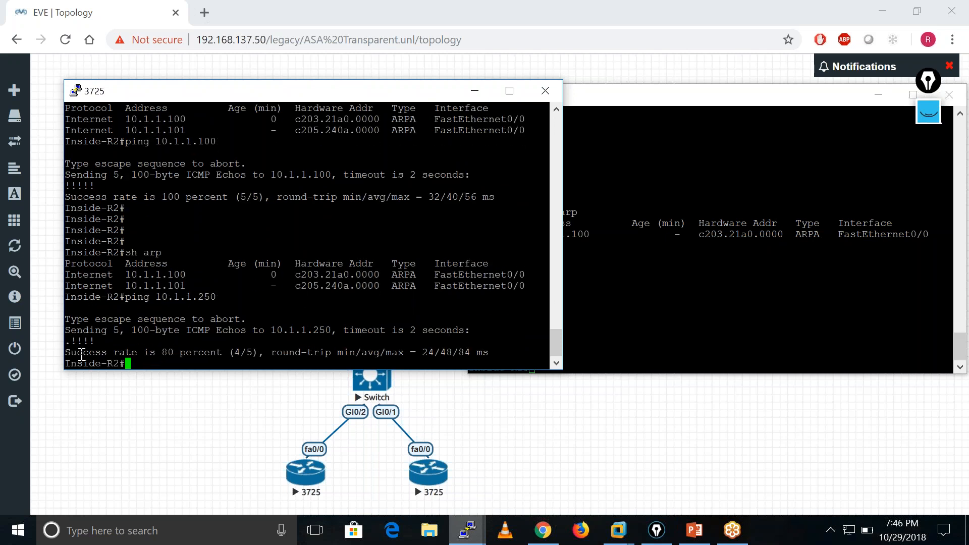
Display the ARP table on Inside-R2 with sh arp and check the entry for 10.1.1.250.
key("Up")
key("Up")
key("Return")
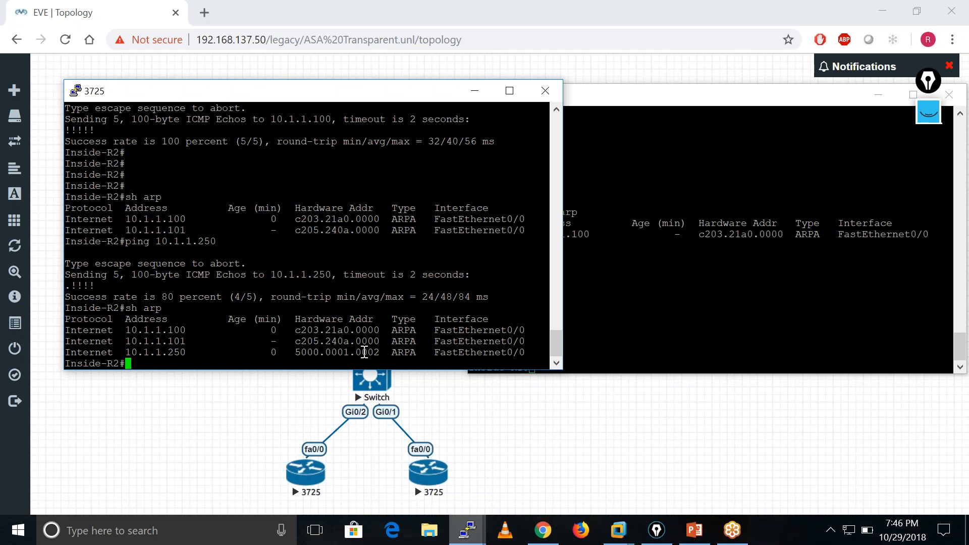
key("Return")
key("Return")
key("Return")
key("Return")
key("Return")
key("Return")
key("Return")
key("Return")
key("Return")
key("Return")
key("Return")
key("Return")
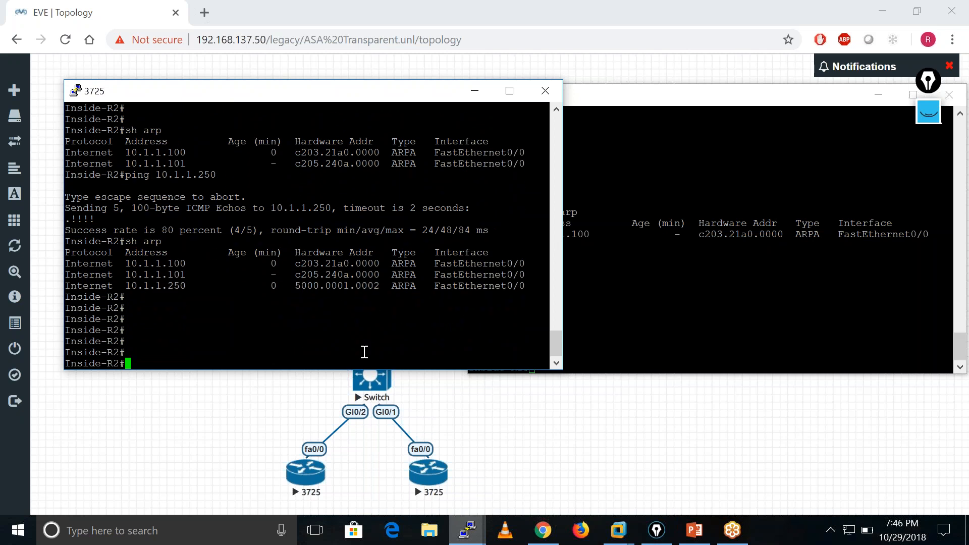
key("Return")
key("Return")
key("Return")
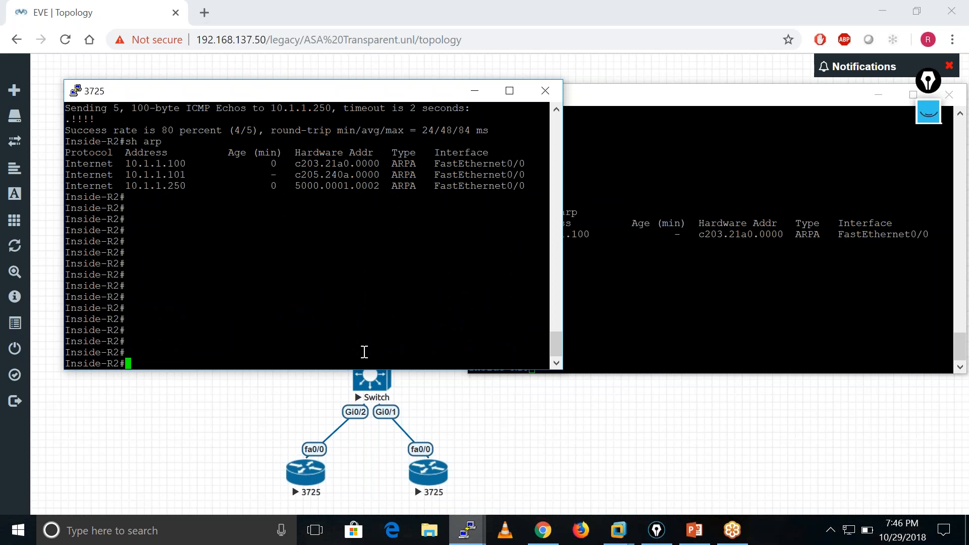
Display the ARP table on Inside-R1 with sh arp and check the entry for 10.1.1.101.
left_click(757, 291)
key("Return")
key("Return")
key("Return")
key("Return")
type("sh arp")
key("Return")
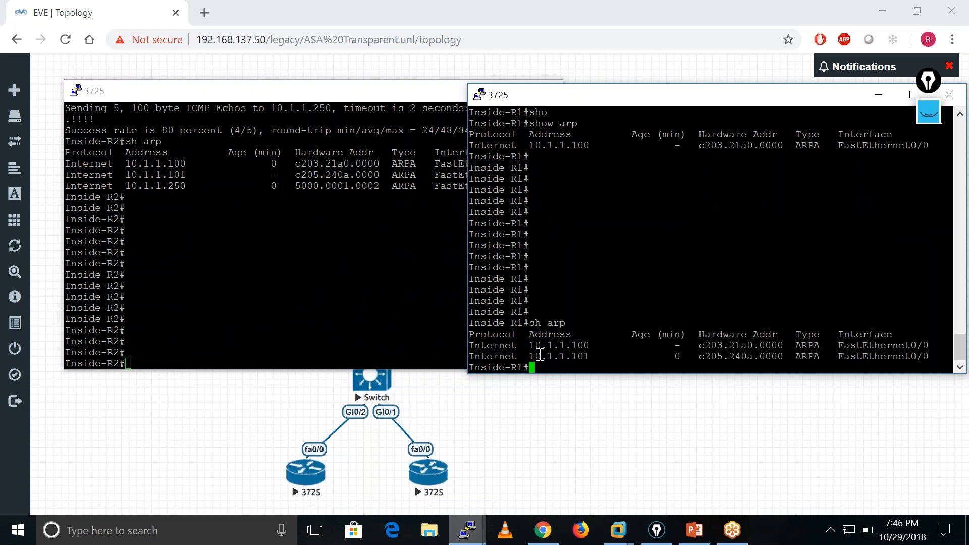
left_click_drag(530, 357, 588, 356)
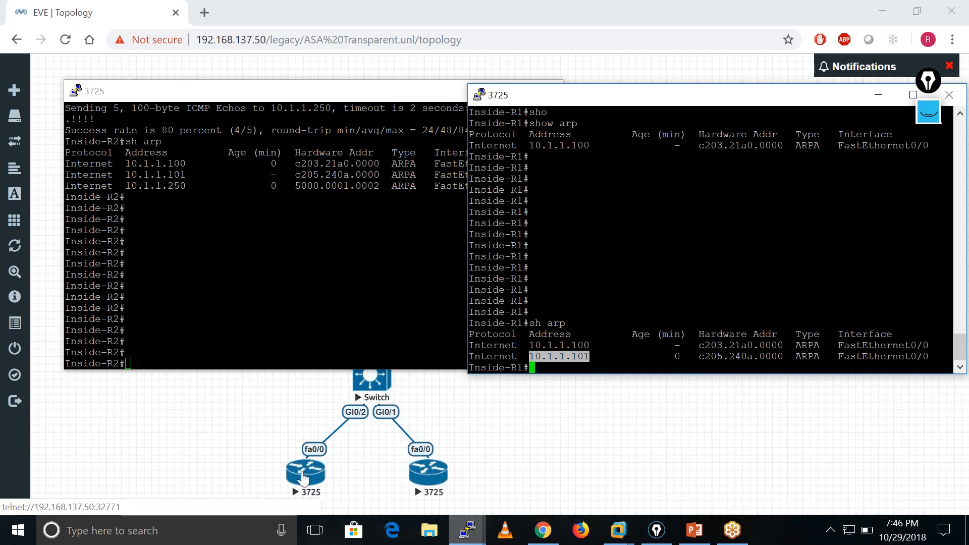
left_click(614, 297)
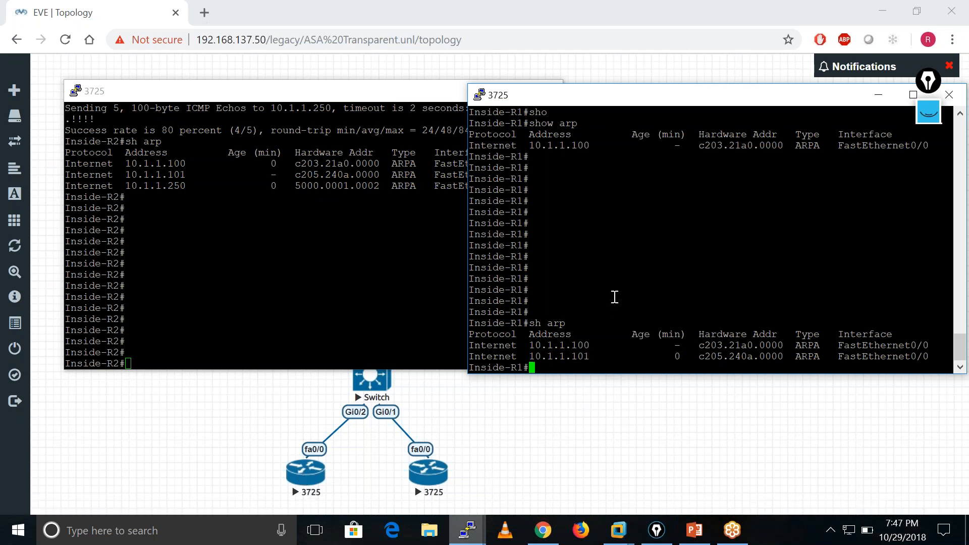
Ping 10.1.1.250 from Inside-R1.
key("Return")
key("Return")
key("Return")
key("Return")
key("Return")
key("Return")
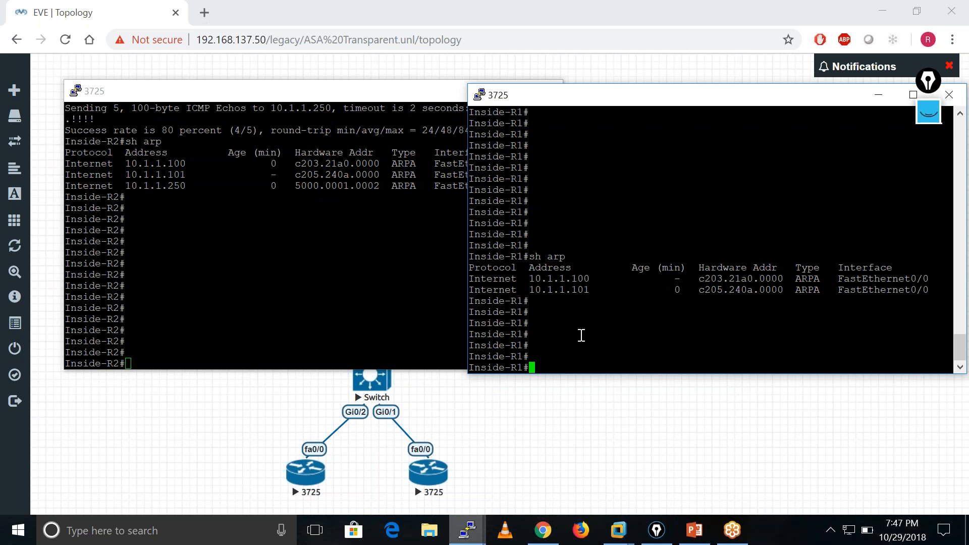
type("ping 10.1.1.250")
key("Return")
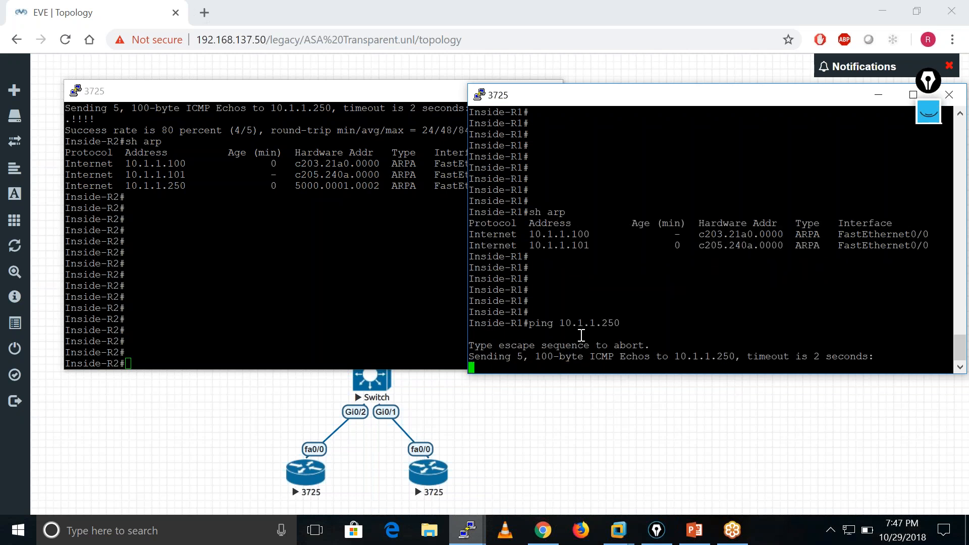
Display the ARP table on Inside-R1 with sh arp and check the hardware address listed for 10.1.1.250.
key("Return")
key("Return")
key("Return")
key("Up")
key("Up")
key("Return")
key("Return")
key("Return")
key("Return")
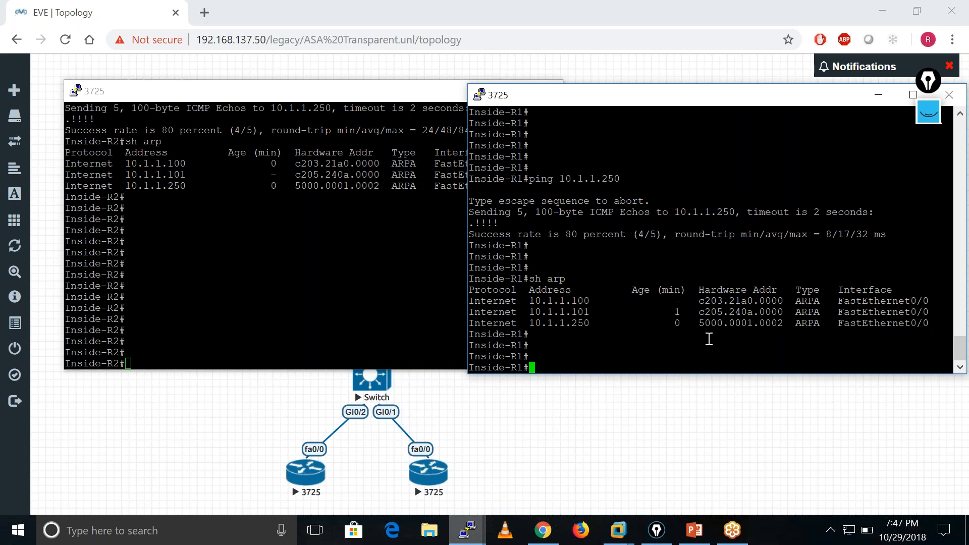
left_click_drag(693, 324, 784, 325)
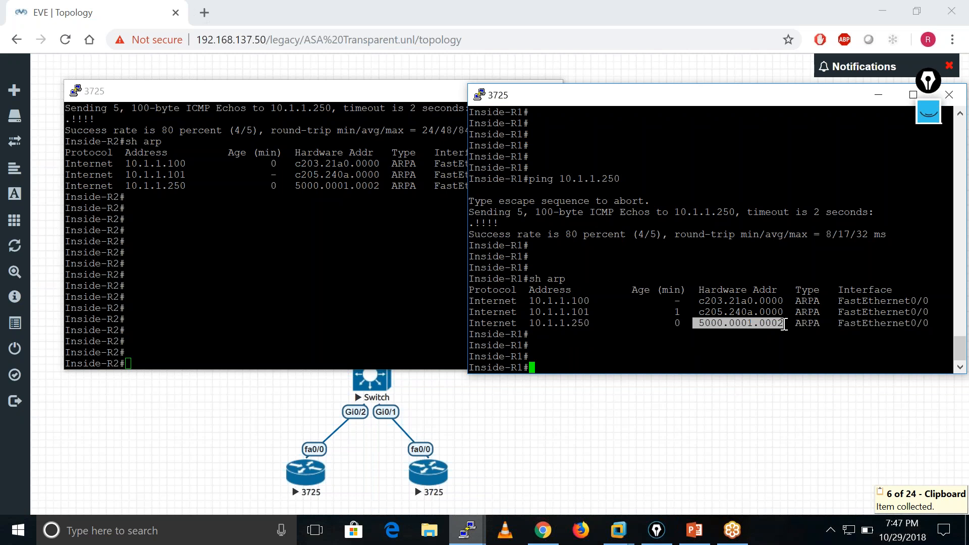
Minimize Inside-R2's console window and return to the prompt in Inside-R1's console.
left_click(437, 97)
left_click(466, 98)
left_click(660, 302)
key("Return")
key("Return")
key("Return")
key("Return")
key("Return")
key("Return")
key("Return")
key("Return")
key("Return")
key("Return")
key("Return")
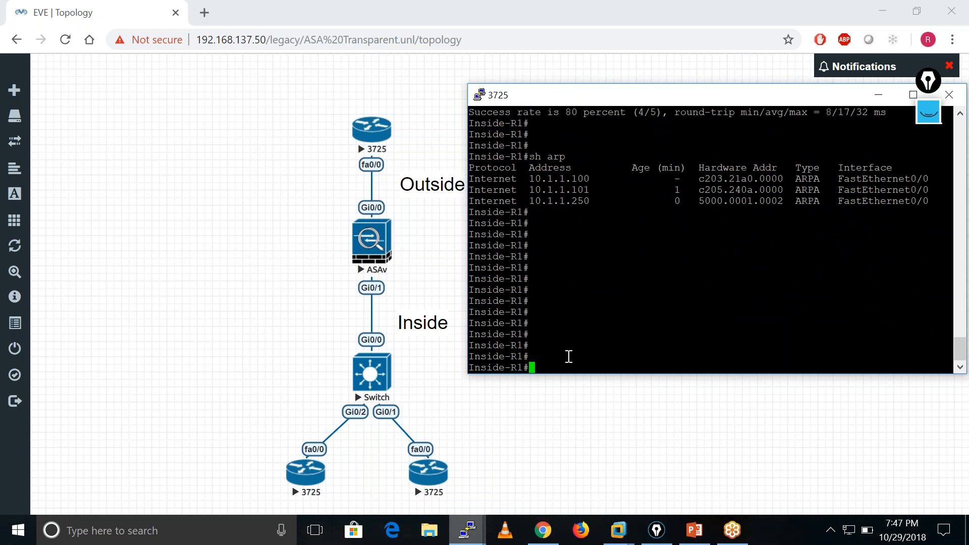
Display the routing table on Inside-R1 with sh ip route and examine its default and connected routes.
type("sh ip ro")
key("Tab")
key("Return")
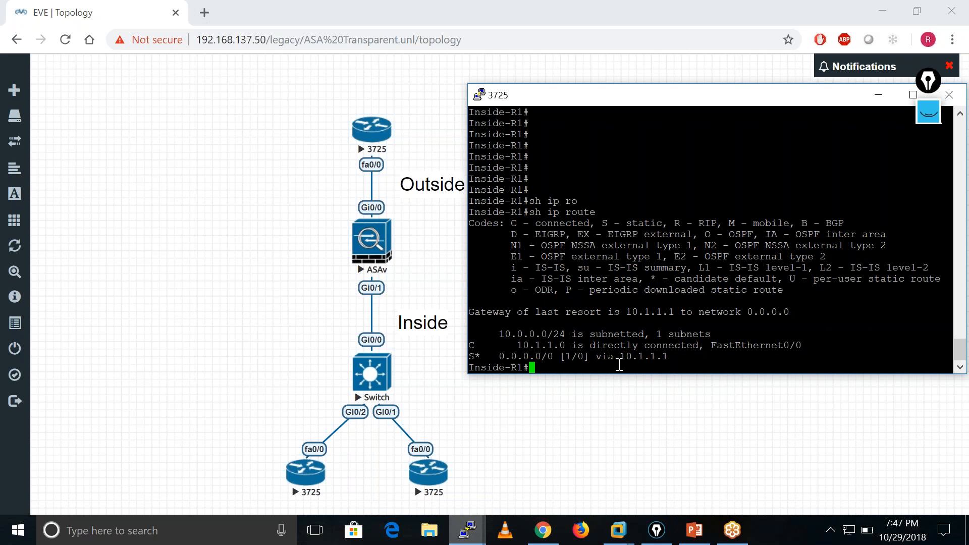
left_click_drag(620, 362, 951, 359)
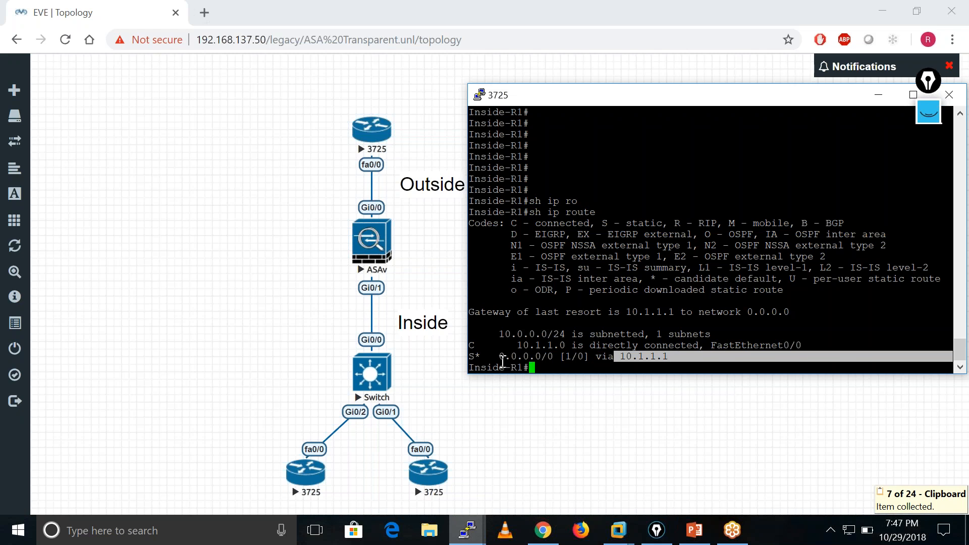
left_click_drag(496, 359, 564, 363)
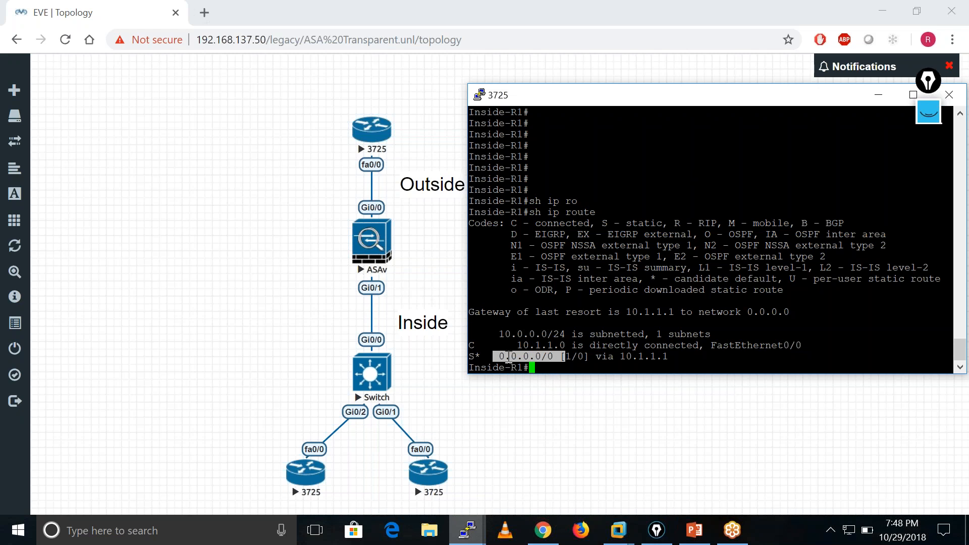
left_click_drag(518, 344, 585, 345)
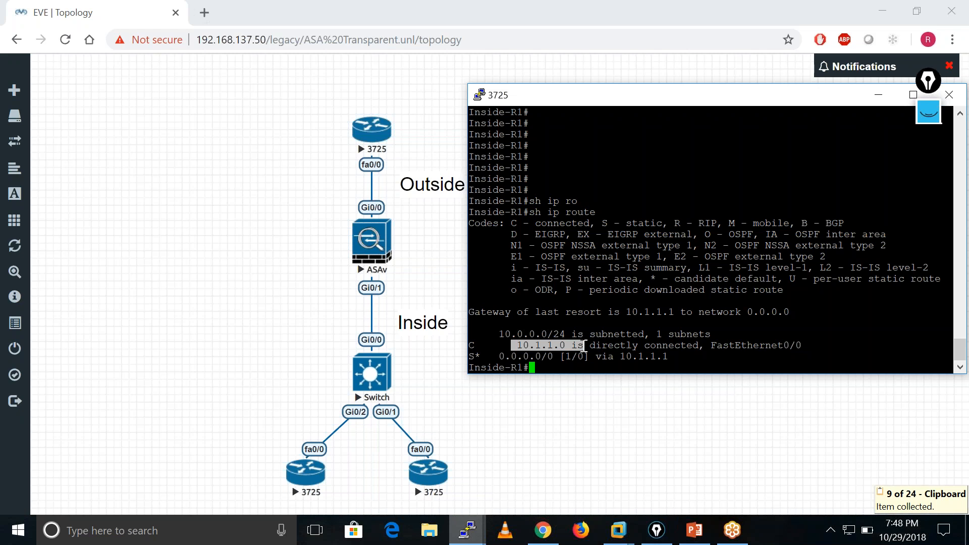
left_click(496, 355)
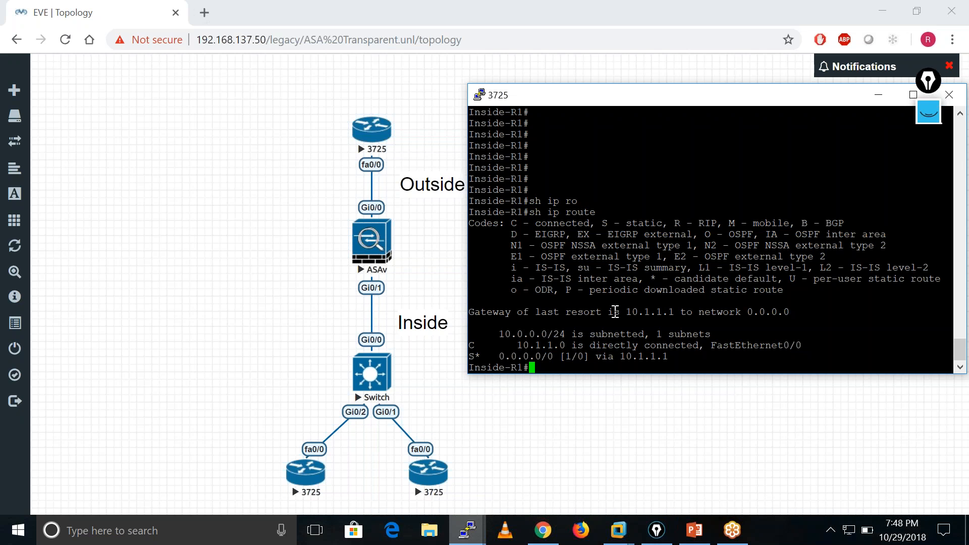
left_click_drag(620, 357, 673, 359)
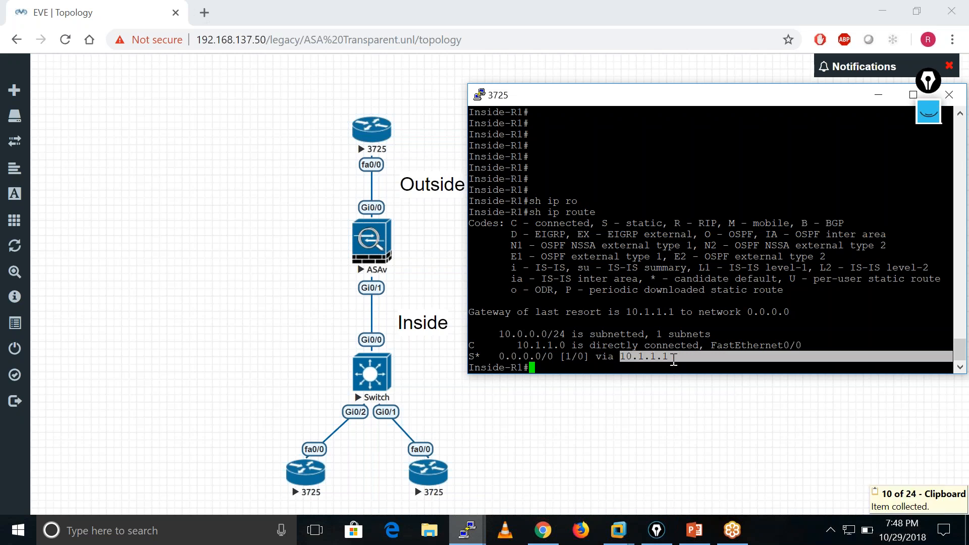
Display the ARP table on Inside-R1 and compare it with the default route's next hop, 10.1.1.1.
key("Return")
key("Return")
key("Return")
key("Return")
type("s")
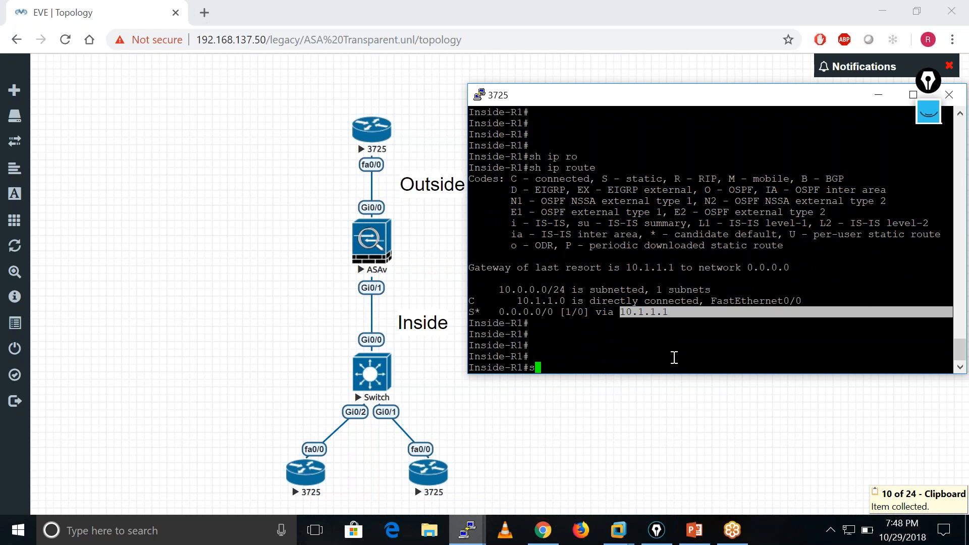
type("h arp")
key("Return")
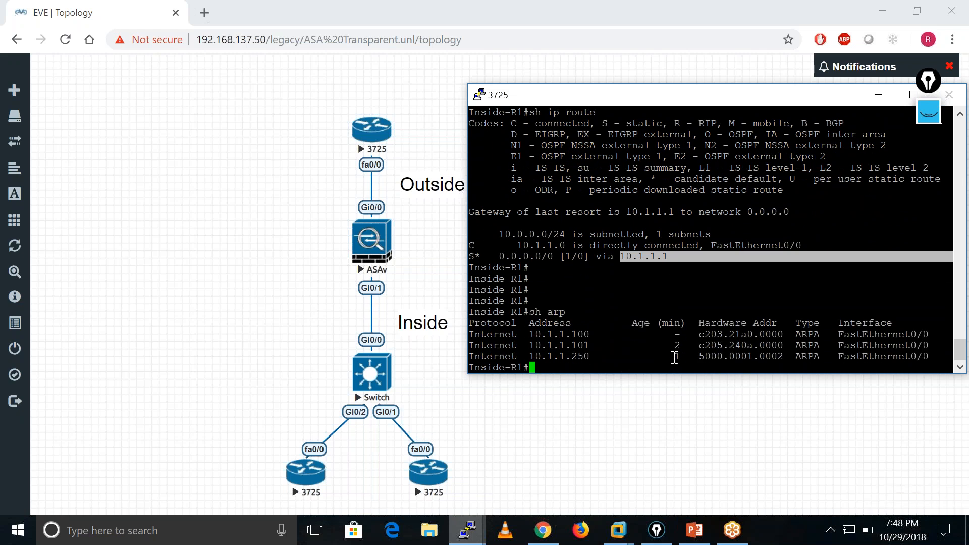
left_click_drag(685, 263, 640, 257)
double_click(639, 258)
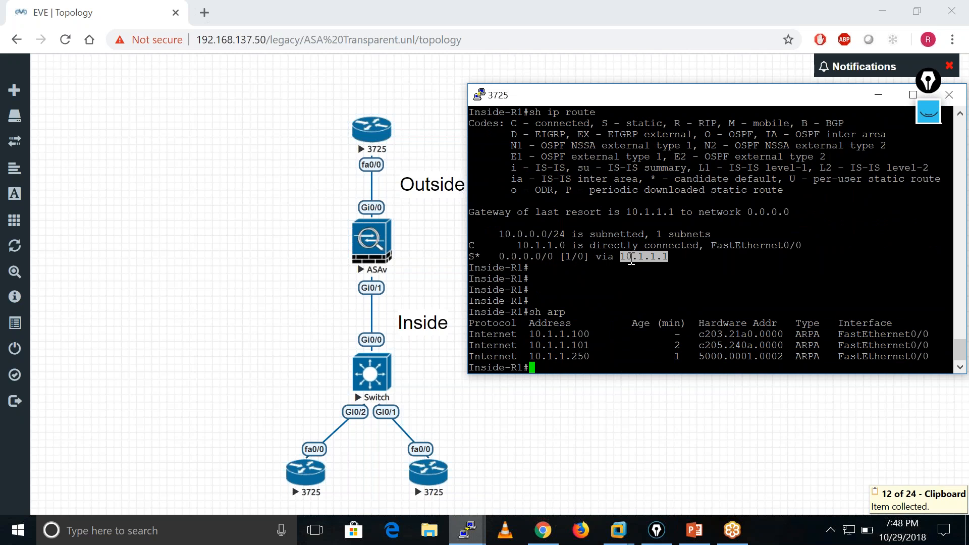
left_click(596, 300)
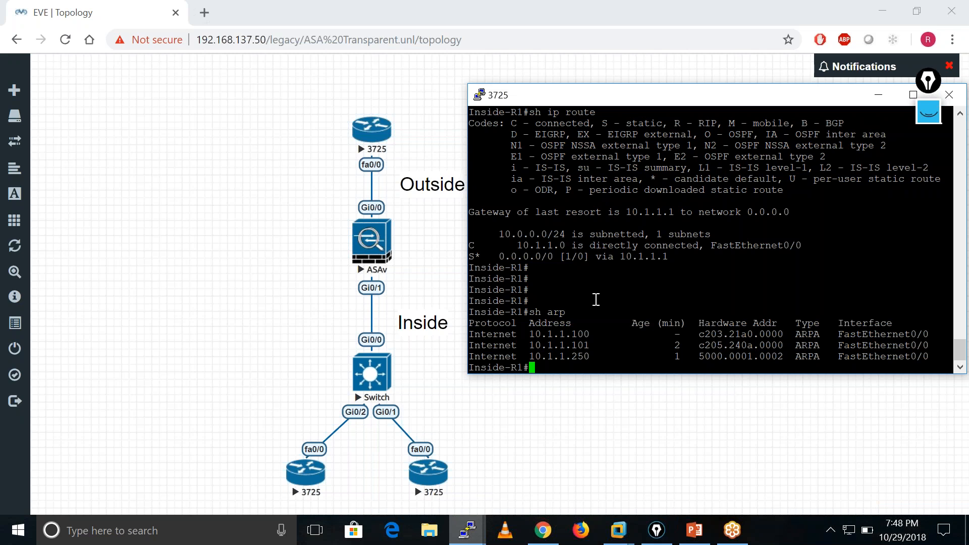
Open a Telnet session from Inside-R1 to 8.8.8.8 and try to log in with the account username and password.
type("telnet 8.8.8.8")
key("Return")
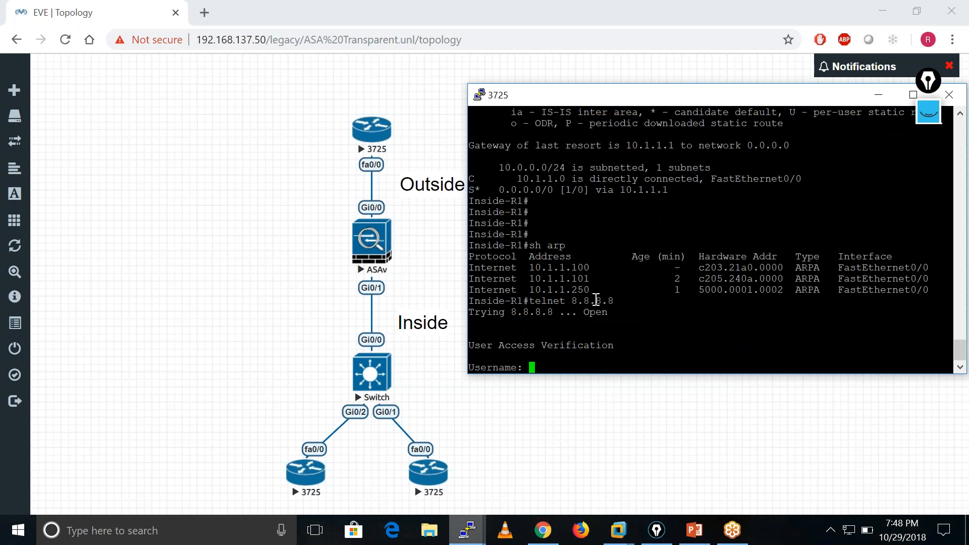
type("cisco")
key("Return")
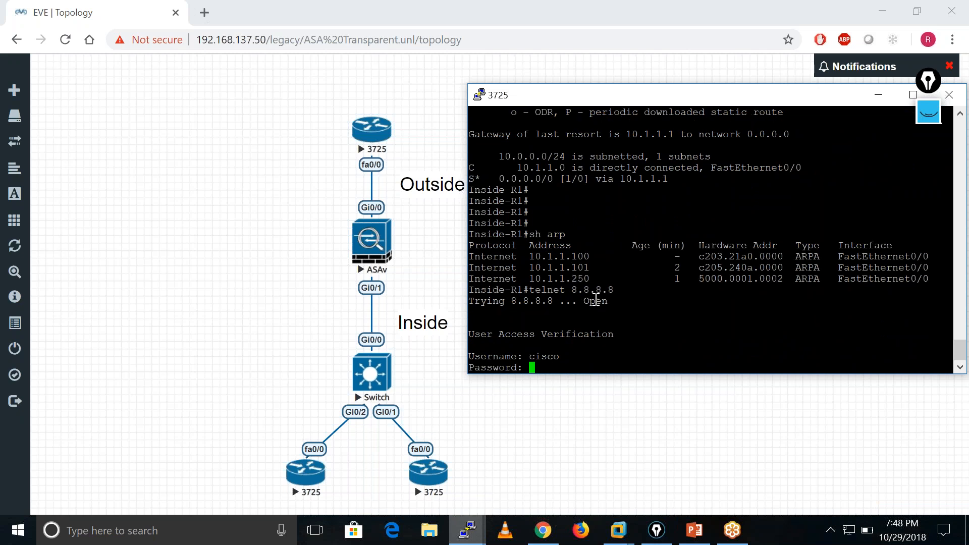
key("Return")
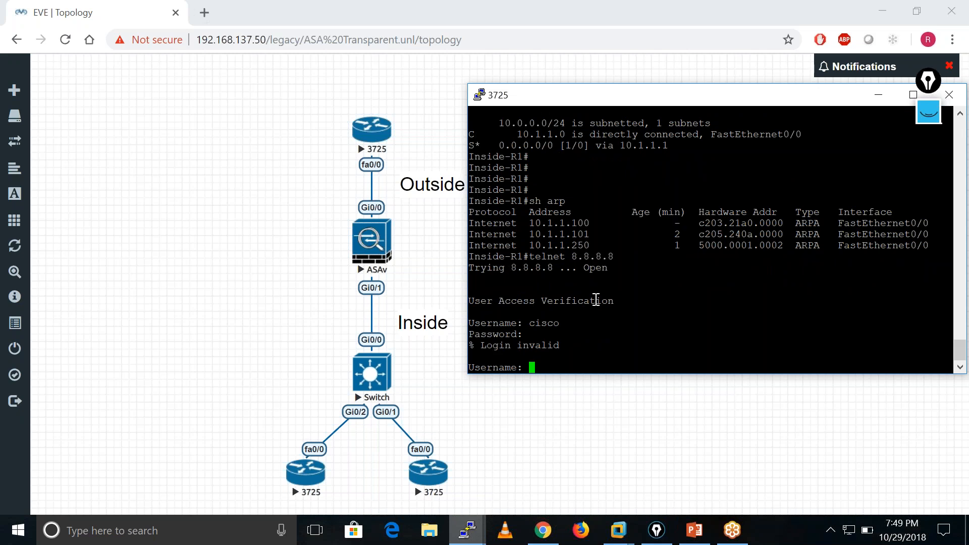
Retry the Telnet login to 8.8.8.8 by entering the account username and password two more times.
type("cisco")
key("Return")
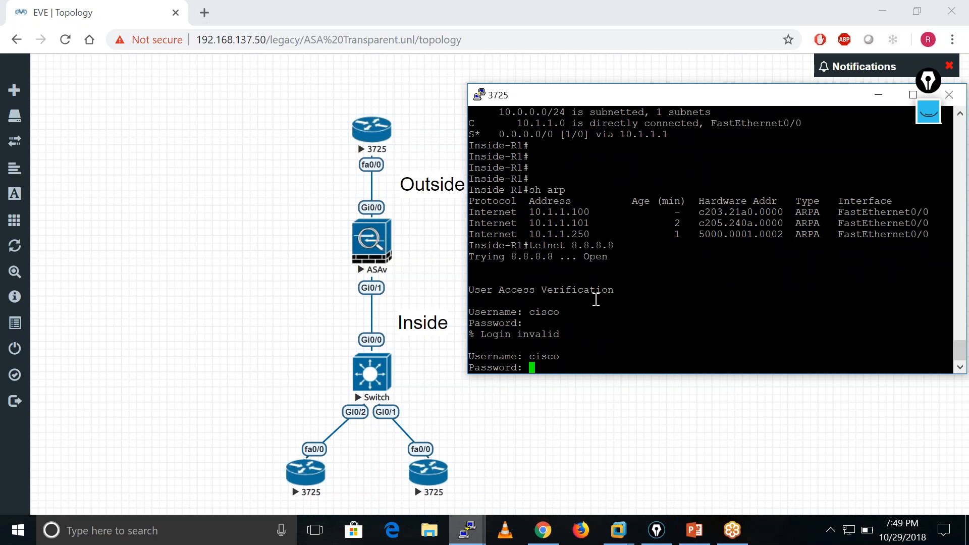
key("Return")
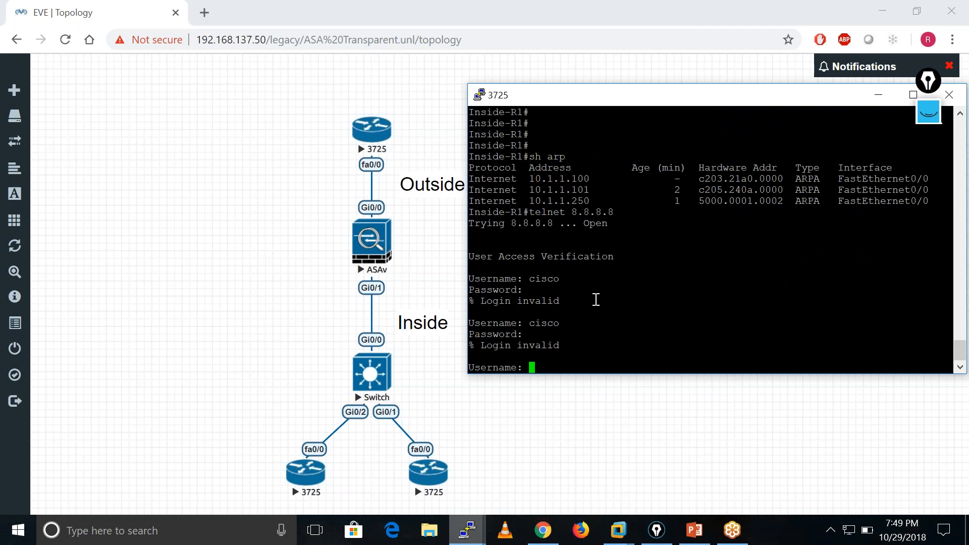
key("Return")
key("Return")
key("Return")
key("Return")
key("Return")
type("cisco")
key("Return")
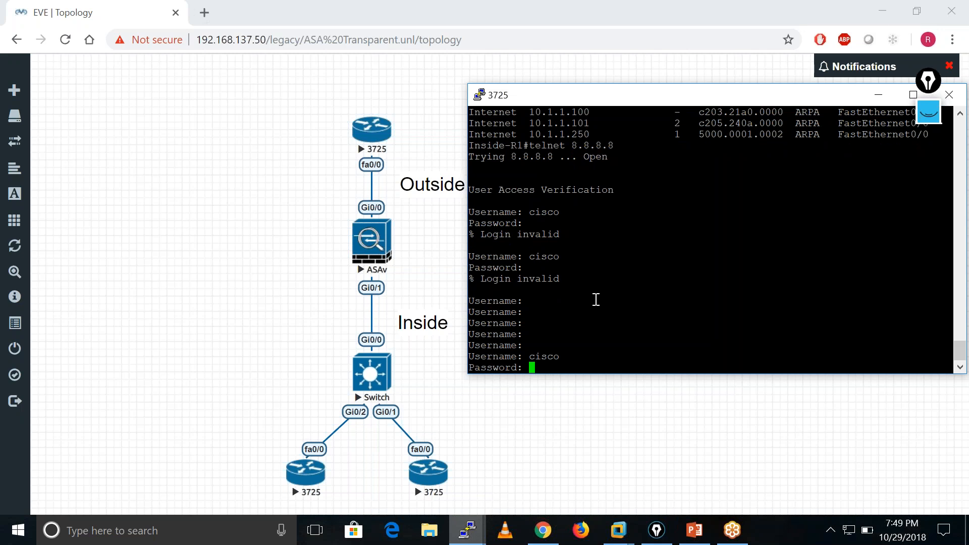
key("Return")
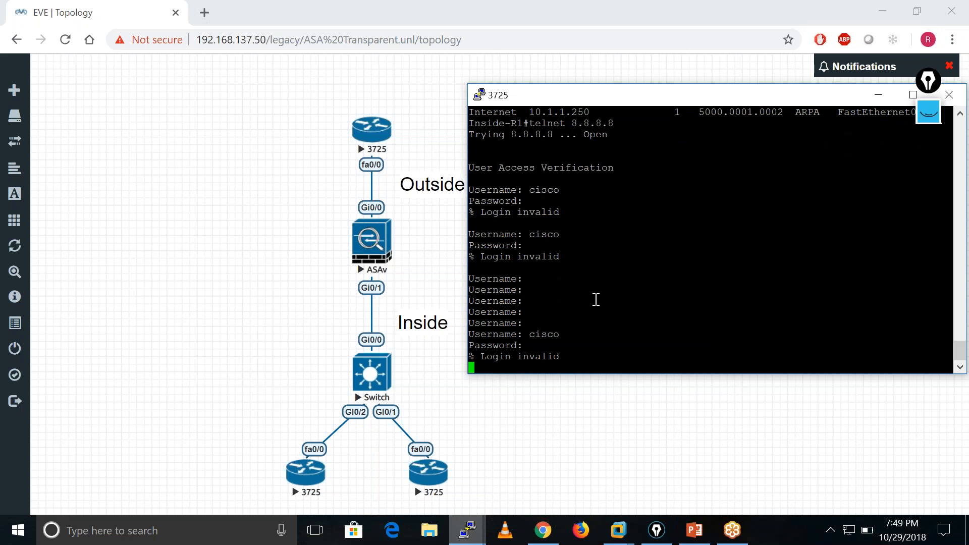
Display the ARP table on Inside-R1 with sh arp and examine the entry for 10.1.1.1.
key("Return")
key("Return")
key("Return")
key("Return")
key("Return")
key("Return")
key("Return")
key("Return")
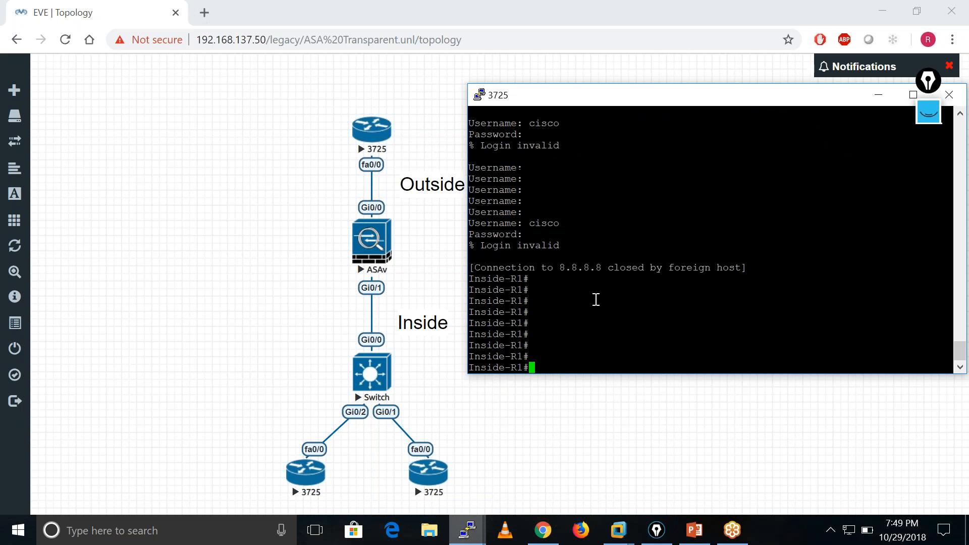
type("sh arp")
key("Return")
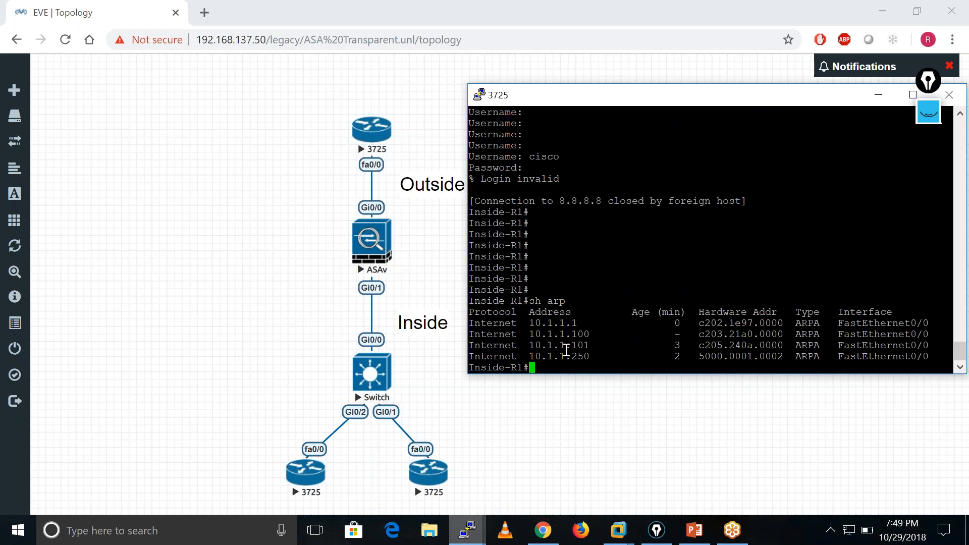
left_click_drag(525, 321, 951, 326)
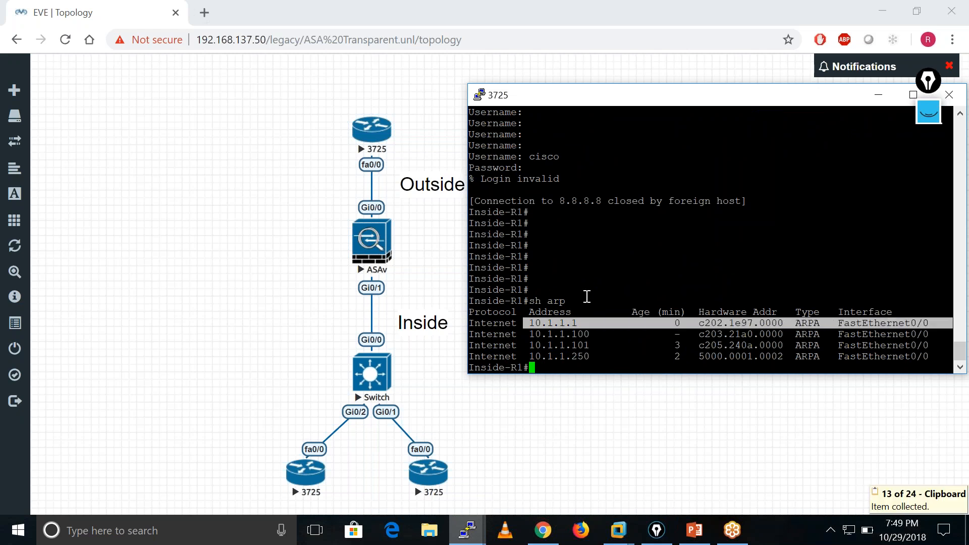
left_click(623, 297)
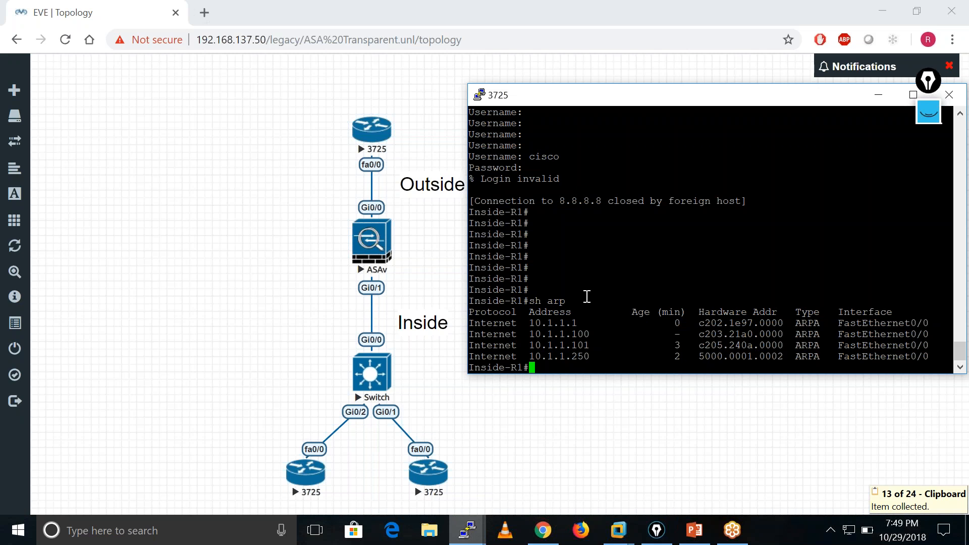
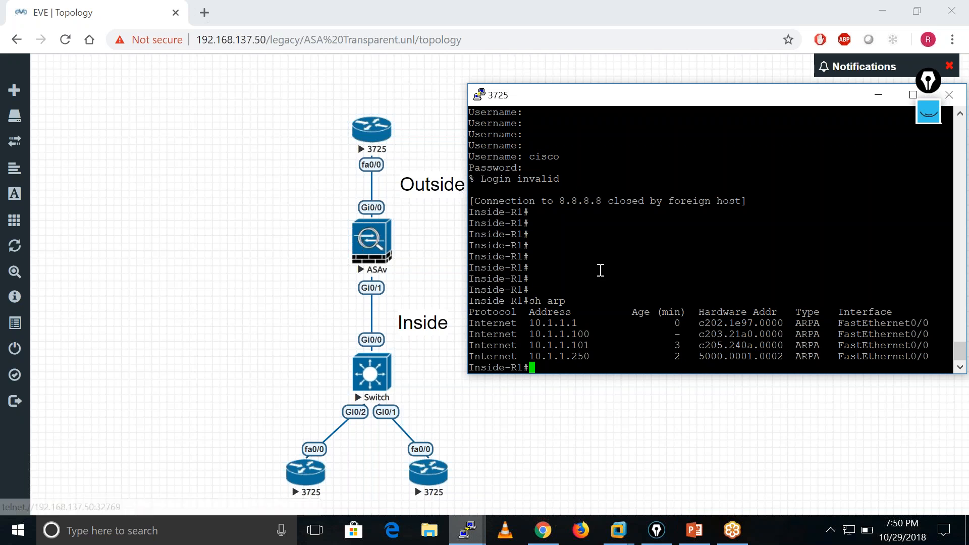
Start a ping from Inside-R1 to 8.8.8.8 with a repeat count of 1000.
key("Return")
key("Return")
key("Return")
key("Return")
key("Return")
key("Return")
key("Return")
type("ping")
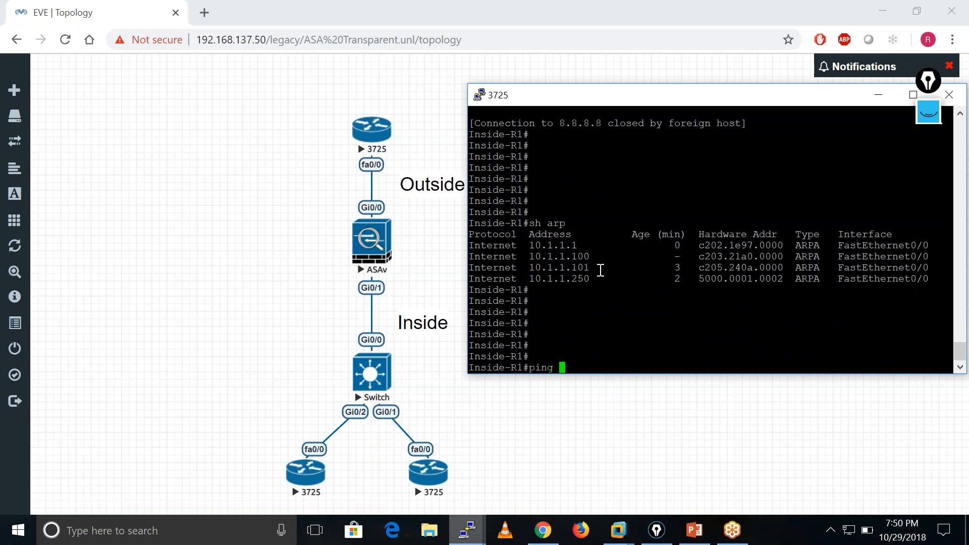
type(" 8.8.8.8 rep 1000")
key("Return")
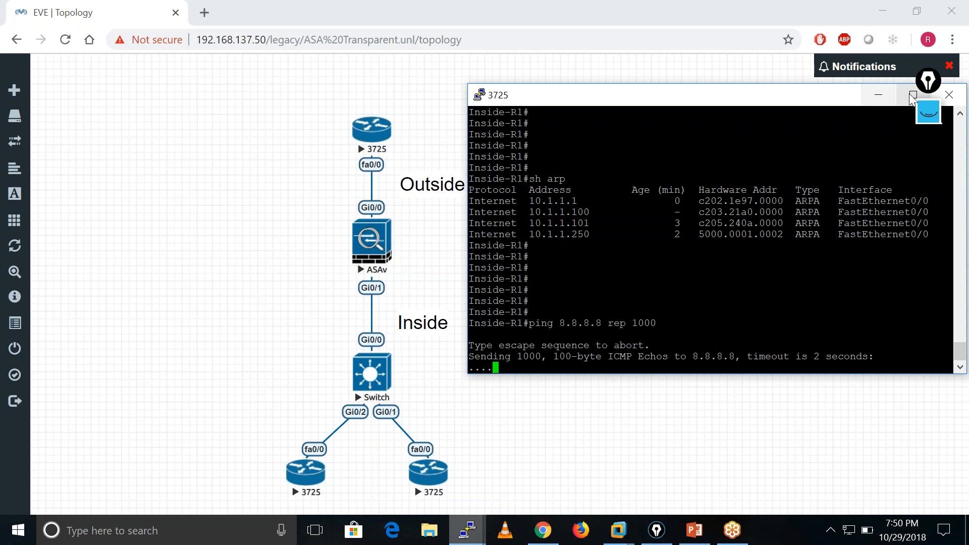
Clear all the old ink annotations and bring the EVE-NG topology in front of the console window.
left_click(931, 120)
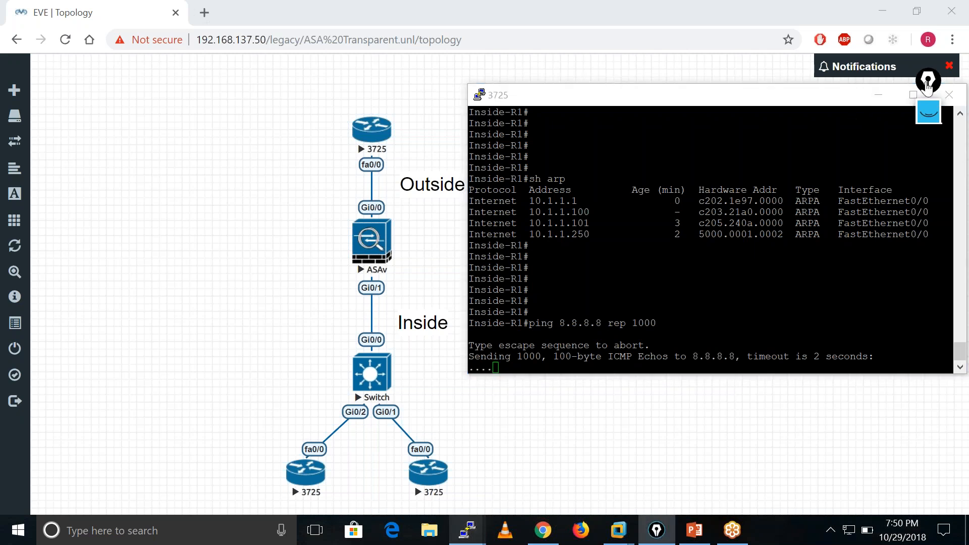
left_click(933, 120)
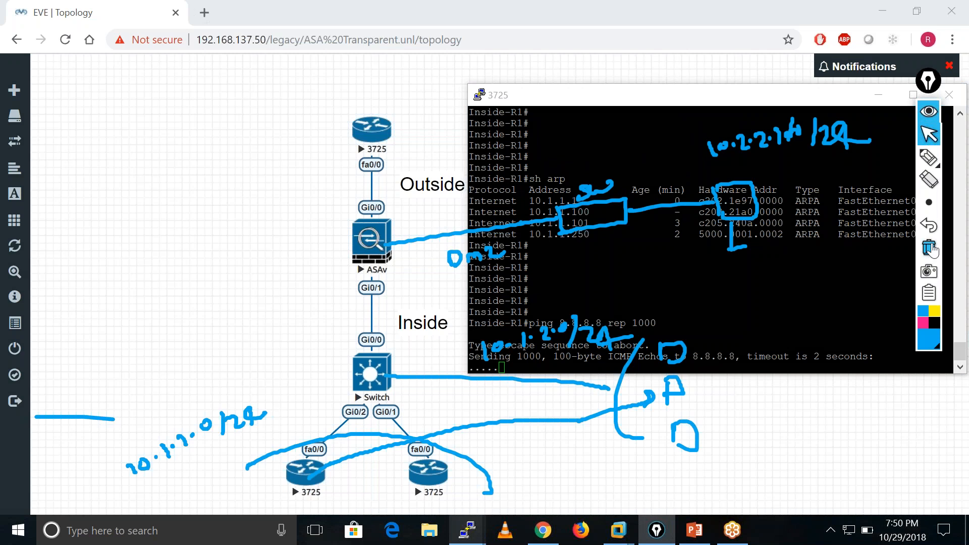
left_click(932, 247)
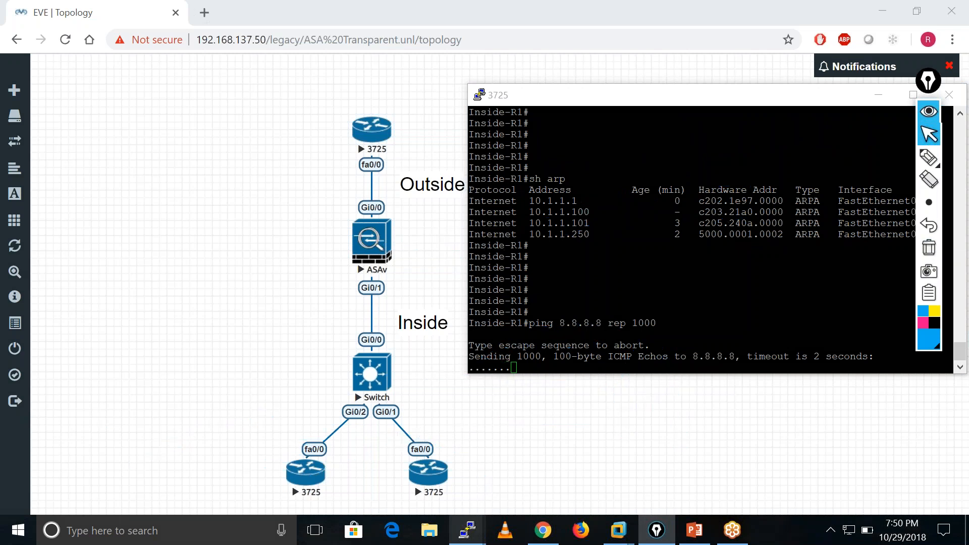
left_click(282, 471)
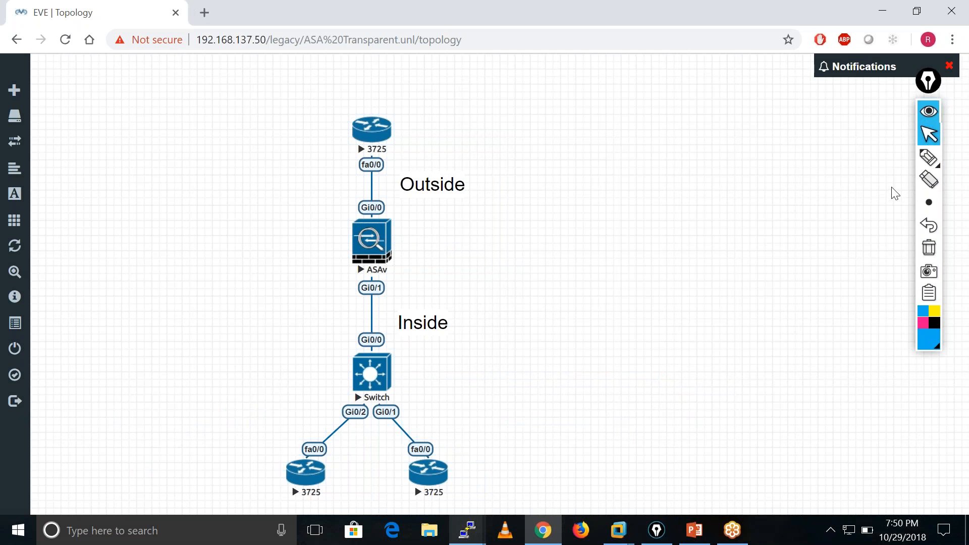
left_click(924, 200)
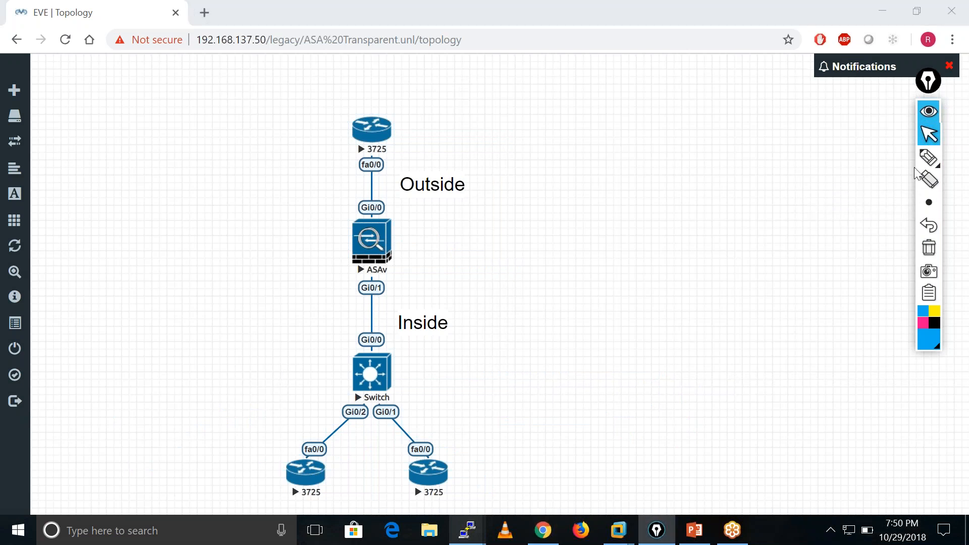
Draw a blue pen arrow from the lower-left 3725 router up past the ASAv and label it "icmp".
left_click(928, 157)
left_click_drag(470, 422, 448, 434)
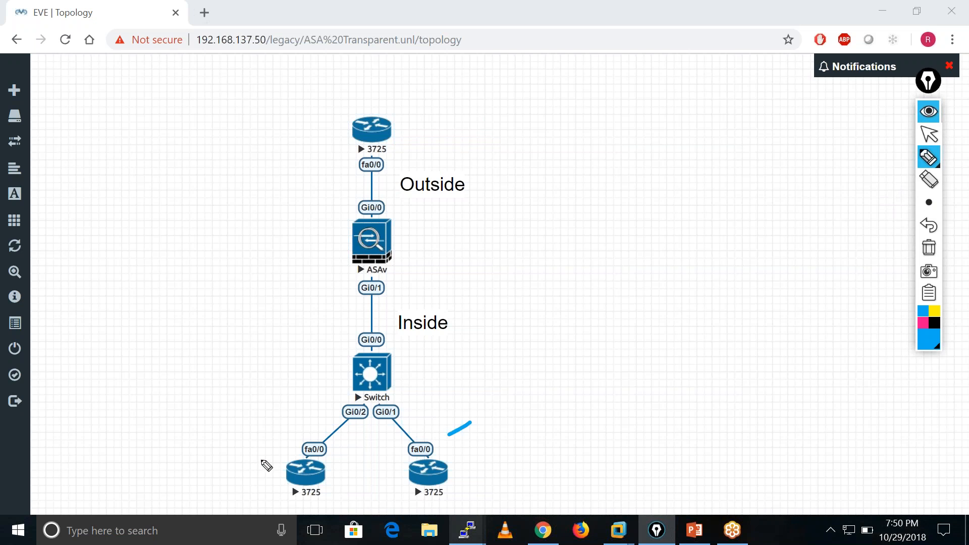
mouse_move(289, 472)
left_mouse_down()
mouse_move(277, 414)
mouse_move(351, 192)
mouse_move(350, 207)
left_mouse_up()
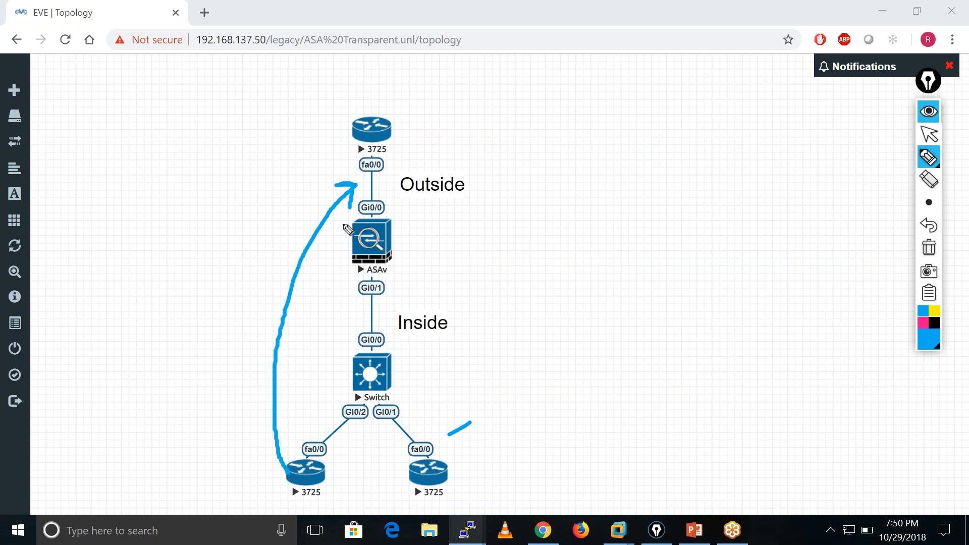
left_click(225, 369)
mouse_move(233, 386)
left_mouse_down()
mouse_move(234, 397)
mouse_move(242, 381)
mouse_move(268, 383)
left_mouse_up()
left_click_drag(272, 349, 267, 371)
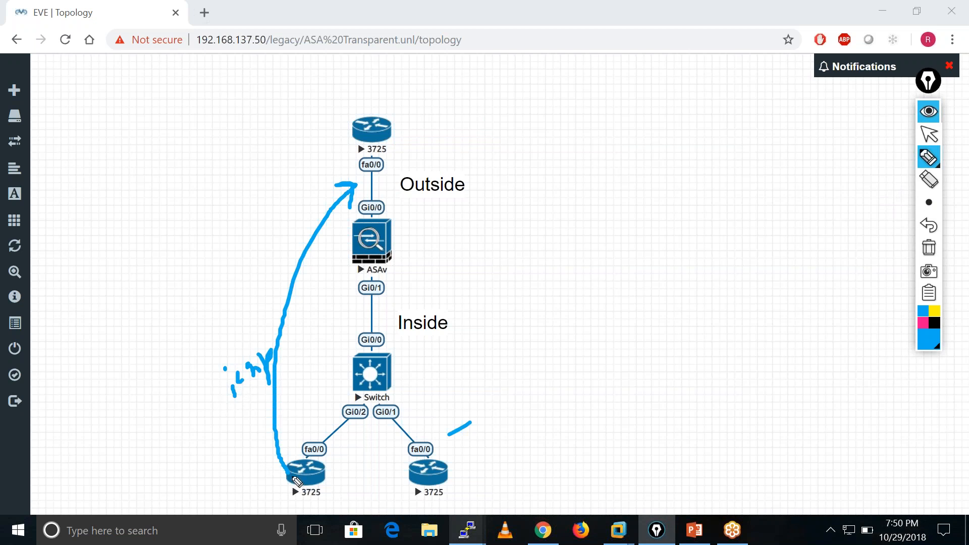
Draw two more blue arrows from the lower-left router to the outside router and write "icmp Req" beside them.
left_click_drag(283, 483, 311, 142)
left_click_drag(304, 164, 311, 143)
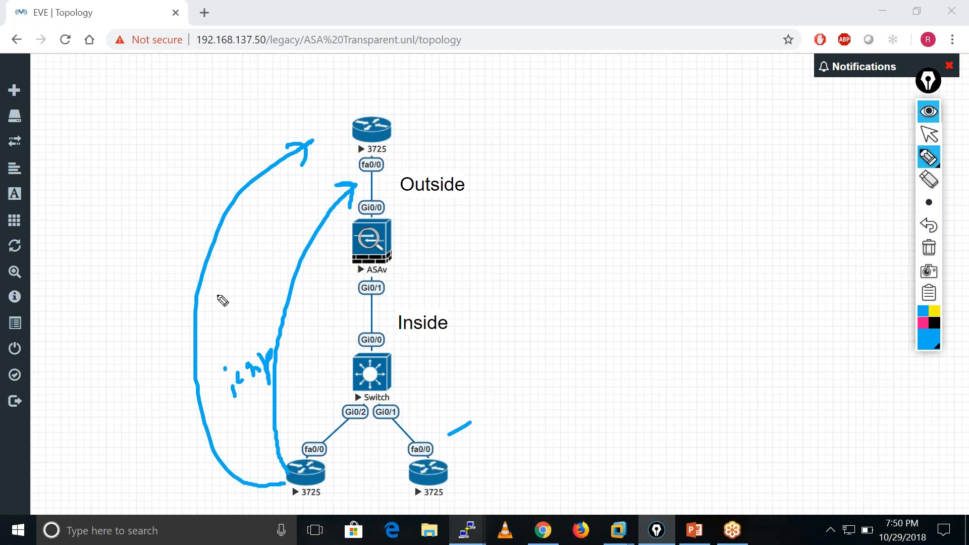
left_click(106, 330)
mouse_move(110, 347)
left_mouse_down()
mouse_move(113, 364)
mouse_move(140, 333)
mouse_move(159, 354)
mouse_move(142, 421)
left_mouse_up()
mouse_move(146, 383)
left_mouse_down()
mouse_move(169, 371)
mouse_move(177, 403)
left_mouse_up()
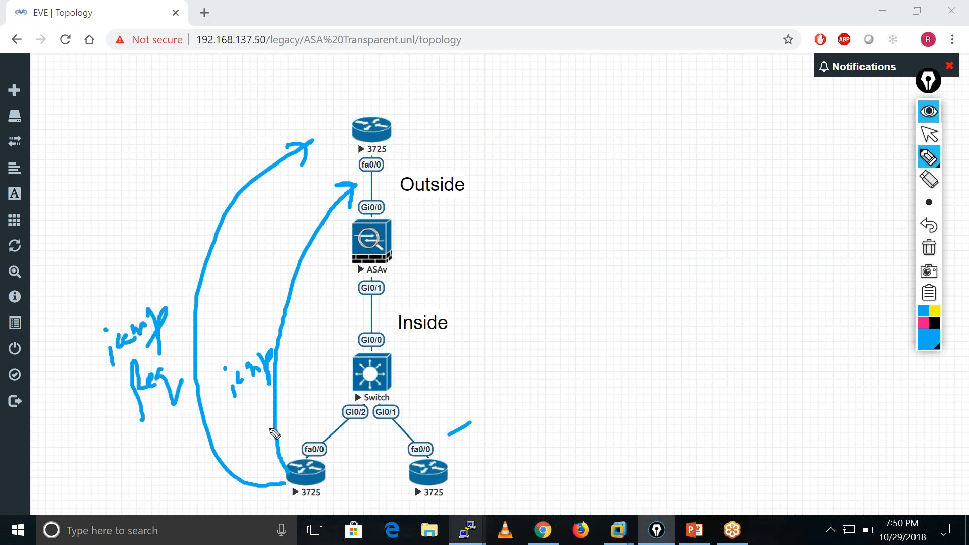
mouse_move(270, 457)
left_mouse_down()
mouse_move(242, 404)
mouse_move(264, 209)
mouse_move(303, 171)
mouse_move(300, 194)
left_mouse_up()
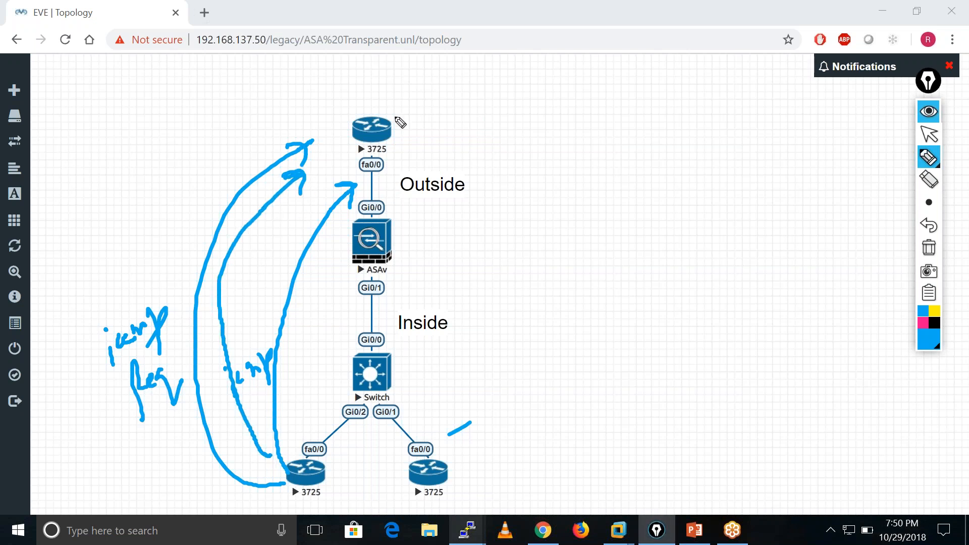
Draw a blue return arrow from the outside router, label it as the icmp reply, and mark a cross at the ASAv's Gi0/0 side.
mouse_move(382, 121)
left_mouse_down()
mouse_move(432, 122)
mouse_move(465, 225)
mouse_move(442, 208)
left_mouse_up()
left_click_drag(472, 203, 463, 228)
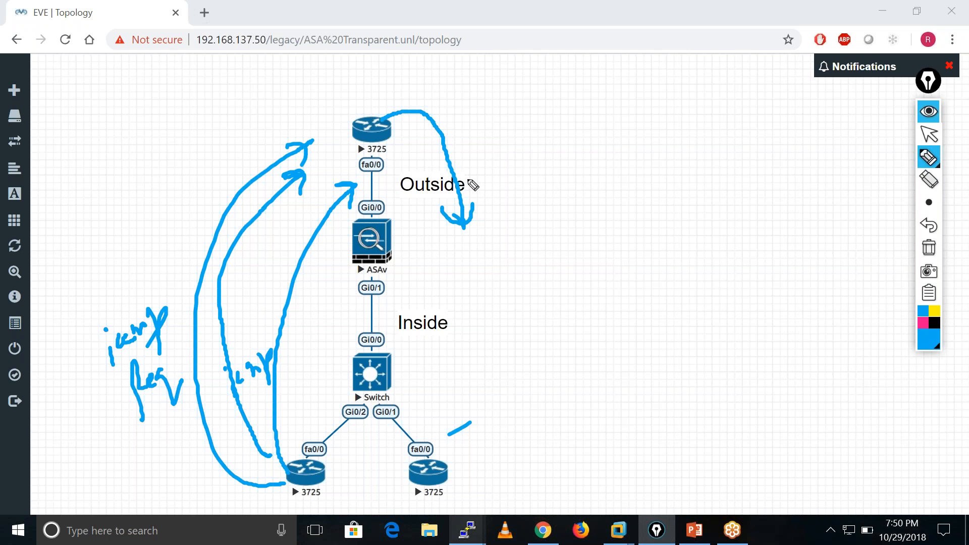
mouse_move(464, 120)
left_mouse_down()
mouse_move(470, 139)
mouse_move(477, 120)
left_mouse_up()
mouse_move(487, 116)
left_mouse_down()
mouse_move(480, 126)
mouse_move(503, 123)
left_mouse_up()
mouse_move(509, 107)
left_mouse_down()
mouse_move(510, 139)
mouse_move(510, 131)
left_mouse_up()
mouse_move(491, 147)
left_mouse_down()
mouse_move(492, 181)
mouse_move(504, 159)
left_mouse_up()
left_click_drag(506, 155, 530, 161)
left_click_drag(536, 135, 572, 169)
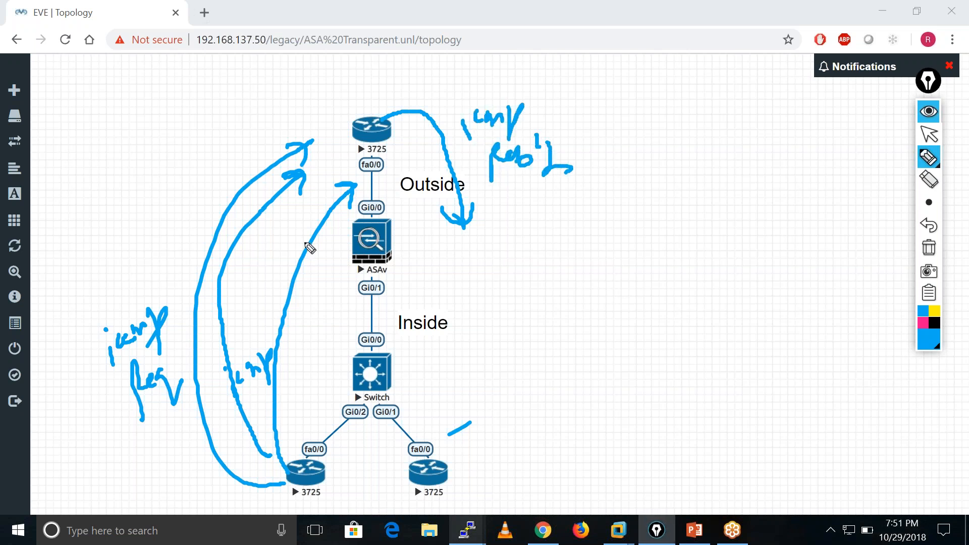
mouse_move(388, 200)
left_mouse_down()
mouse_move(419, 215)
mouse_move(383, 238)
left_mouse_up()
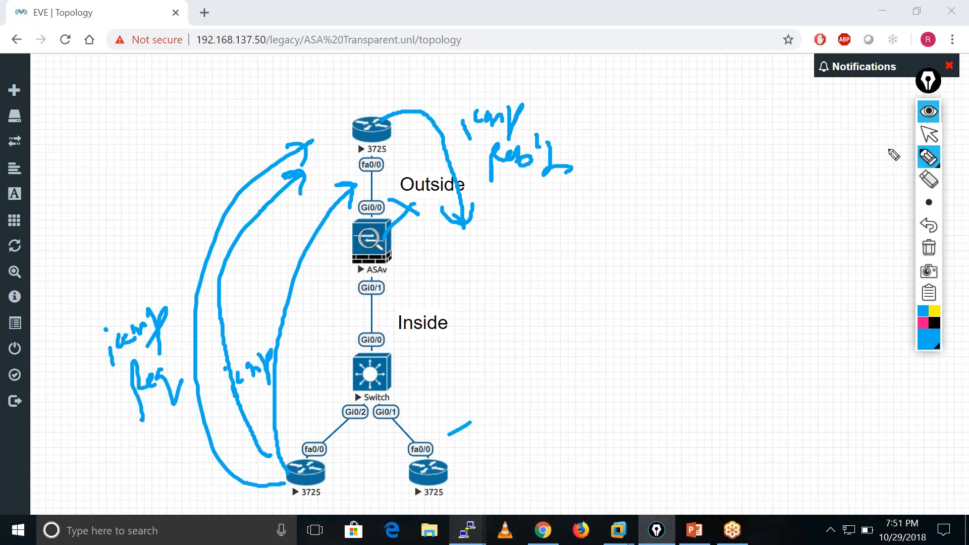
In pink ink, draw an arrow from the lower-left router up to the outside network and label it "tcp - 23".
left_click(922, 323)
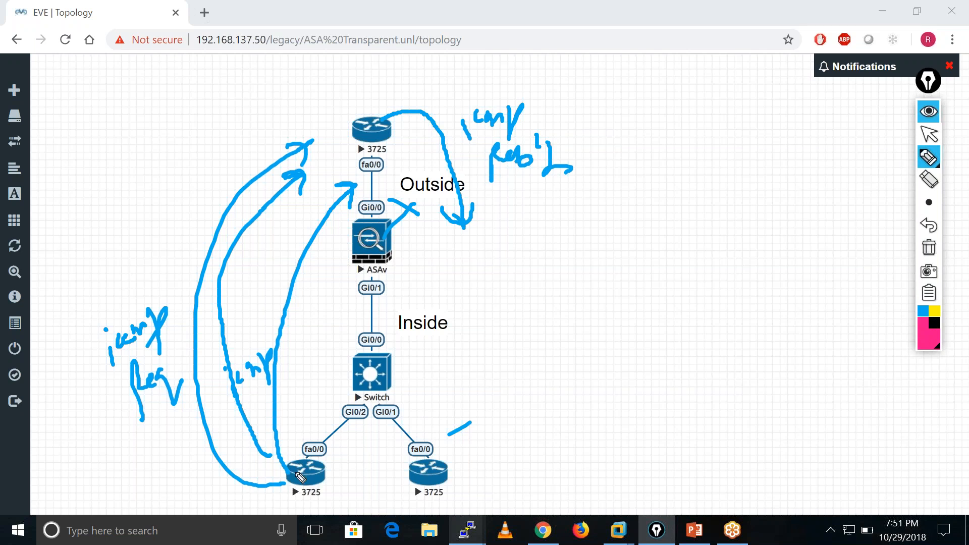
left_click_drag(333, 485, 358, 473)
left_click_drag(447, 410, 539, 101)
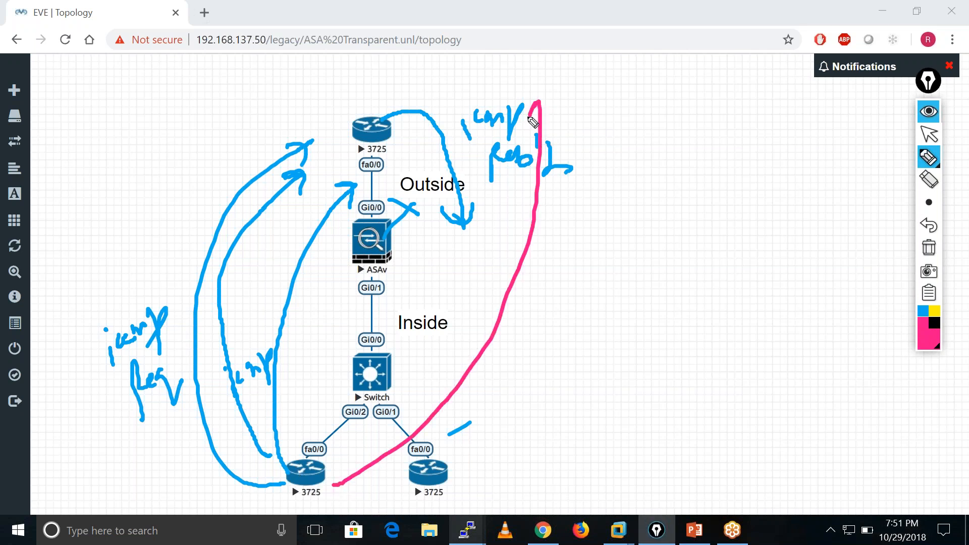
left_click_drag(540, 98, 563, 117)
mouse_move(500, 356)
left_mouse_down()
mouse_move(530, 353)
mouse_move(540, 367)
mouse_move(574, 341)
mouse_move(610, 350)
left_mouse_up()
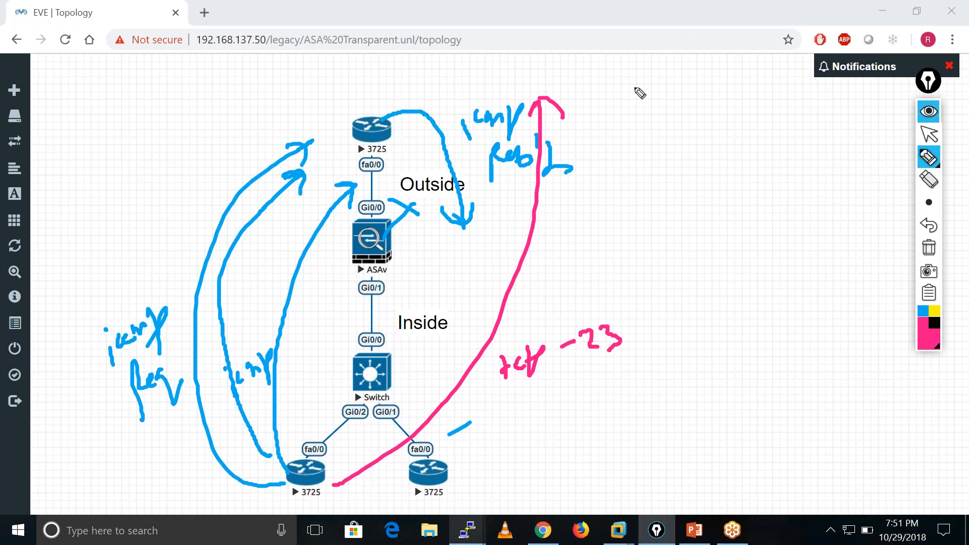
Draw the pink TCP return path through the ASAv down to the inside switch, with a connection table note beside the ASAv.
mouse_move(536, 94)
left_mouse_down()
mouse_move(492, 101)
mouse_move(440, 251)
mouse_move(472, 245)
left_mouse_up()
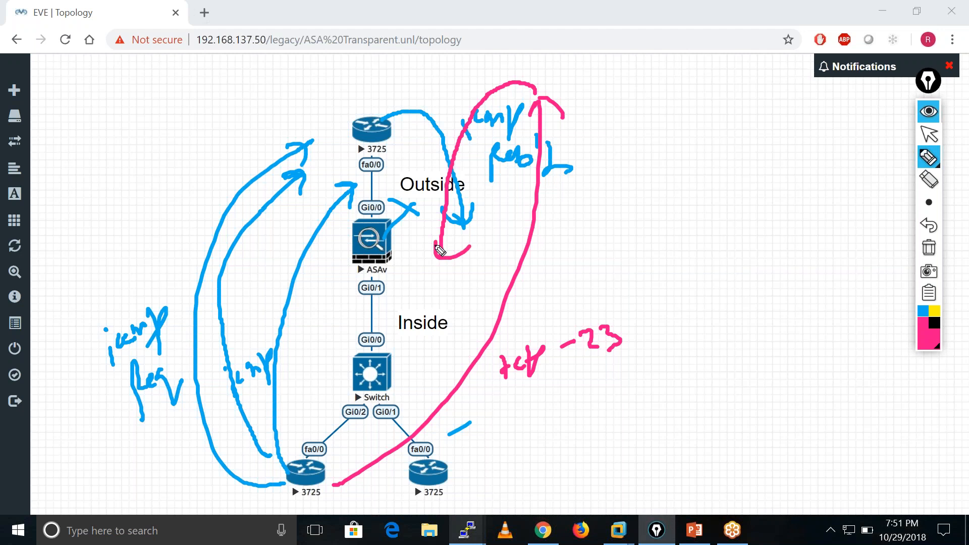
left_click_drag(348, 251, 417, 226)
left_click_drag(338, 271, 336, 284)
left_click_drag(343, 273, 372, 258)
mouse_move(344, 298)
left_mouse_down()
mouse_move(336, 313)
mouse_move(357, 294)
left_mouse_up()
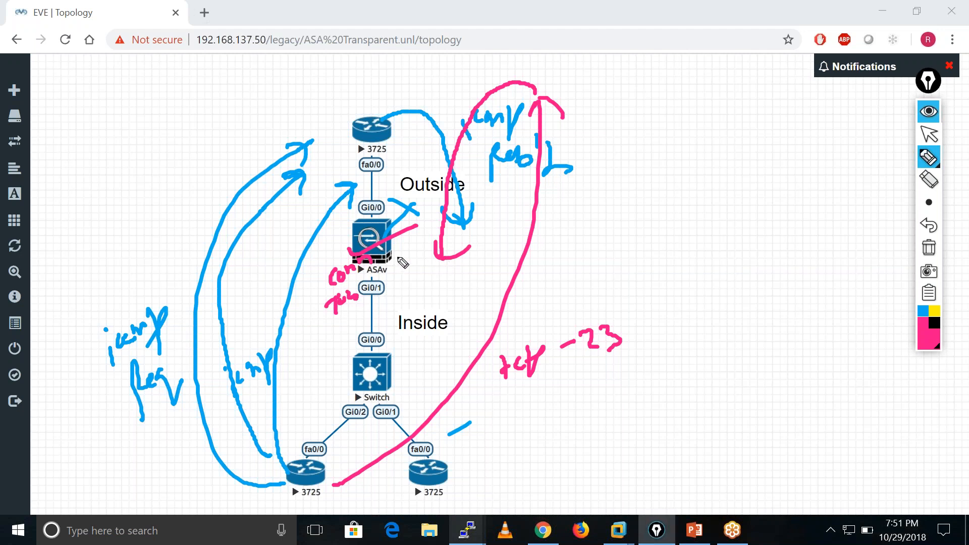
left_click_drag(439, 258, 397, 422)
left_click_drag(390, 387, 428, 396)
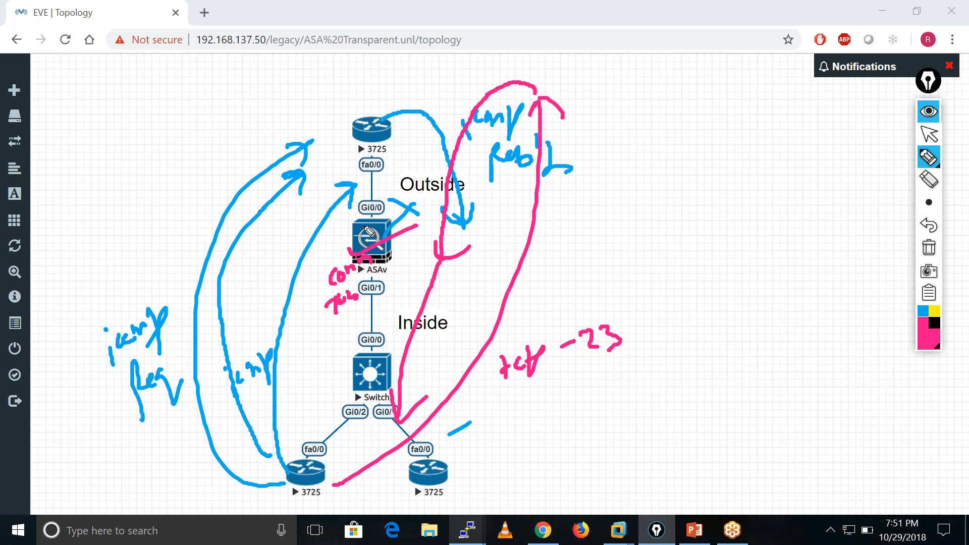
Draw a pink arrow from the Outside label to the note "(ACL)", write "(SL)" above it, and hide the ink.
mouse_move(379, 233)
left_mouse_down()
mouse_move(347, 241)
mouse_move(356, 244)
left_mouse_up()
mouse_move(474, 189)
left_mouse_down()
mouse_move(627, 184)
mouse_move(685, 193)
left_mouse_up()
mouse_move(701, 170)
left_mouse_down()
mouse_move(751, 196)
mouse_move(729, 205)
left_mouse_up()
left_click_drag(669, 168, 652, 208)
left_click_drag(725, 232, 650, 208)
mouse_move(641, 66)
left_mouse_down()
mouse_move(654, 86)
mouse_move(671, 84)
mouse_move(661, 95)
left_mouse_up()
left_click_drag(624, 63, 658, 120)
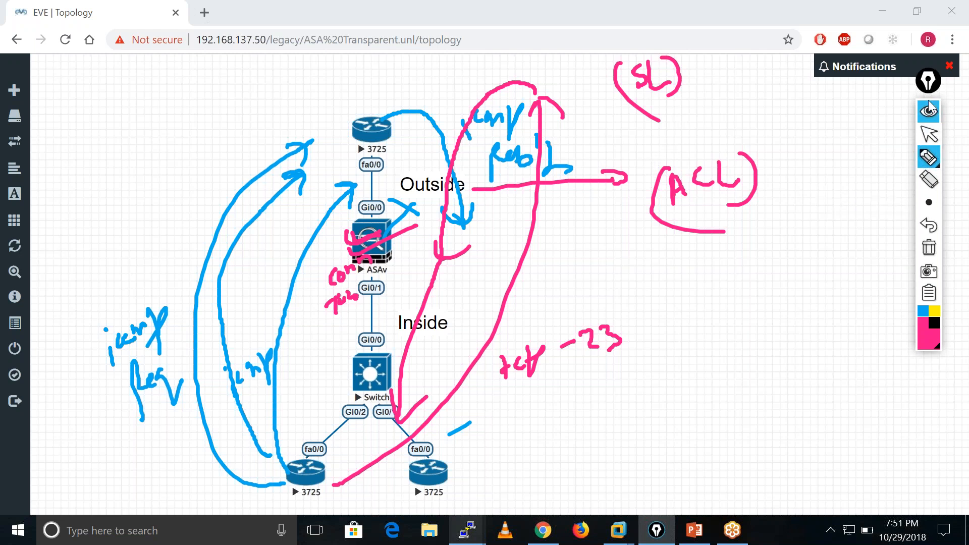
left_click(929, 136)
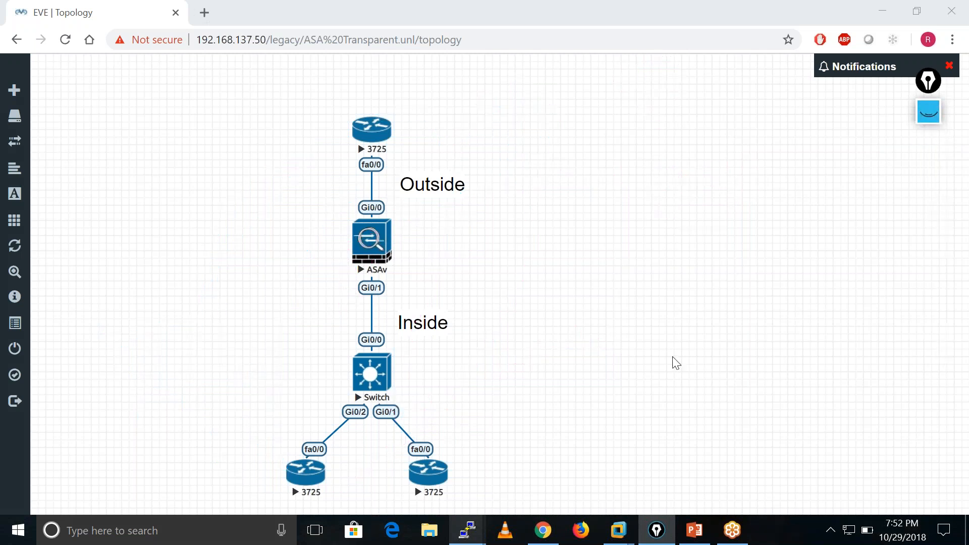
Arrange the ASAv and Inside-R1 consoles side by side and put the Outside router's console away.
mouse_move(461, 533)
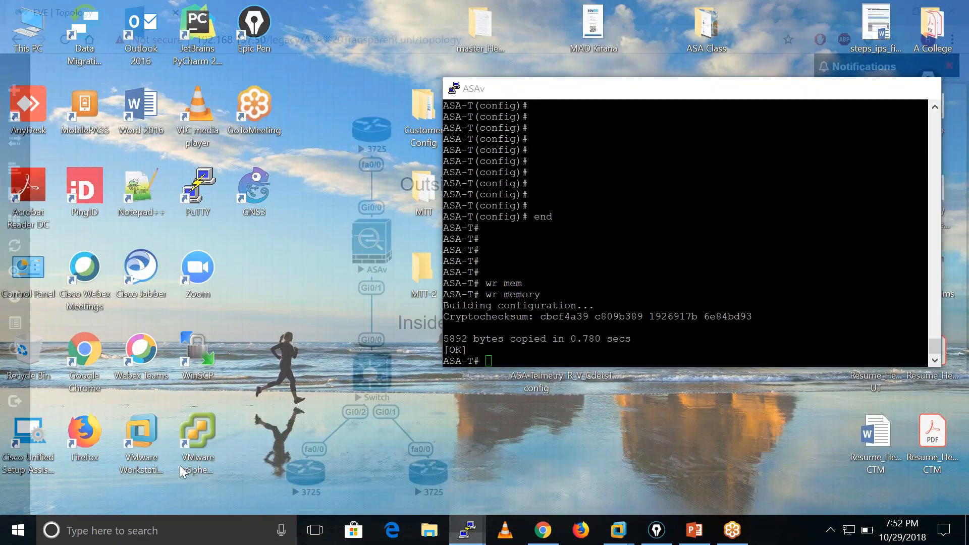
left_click(180, 465)
left_click_drag(380, 131, 259, 103)
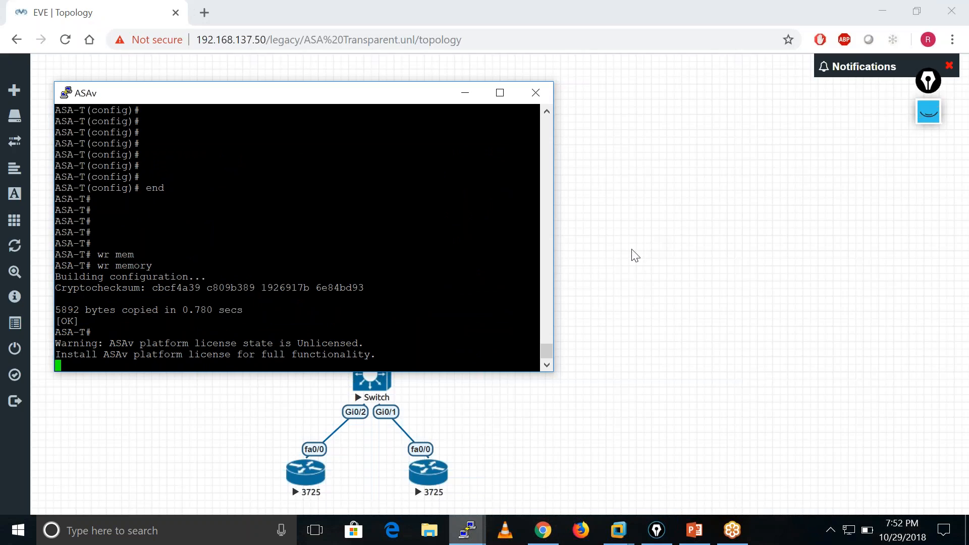
mouse_move(466, 529)
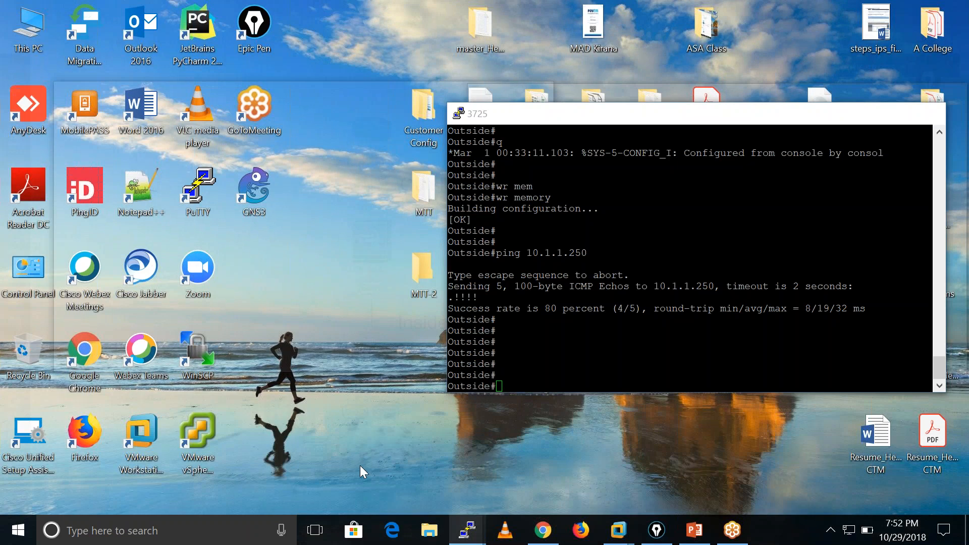
left_click(360, 465)
mouse_move(467, 529)
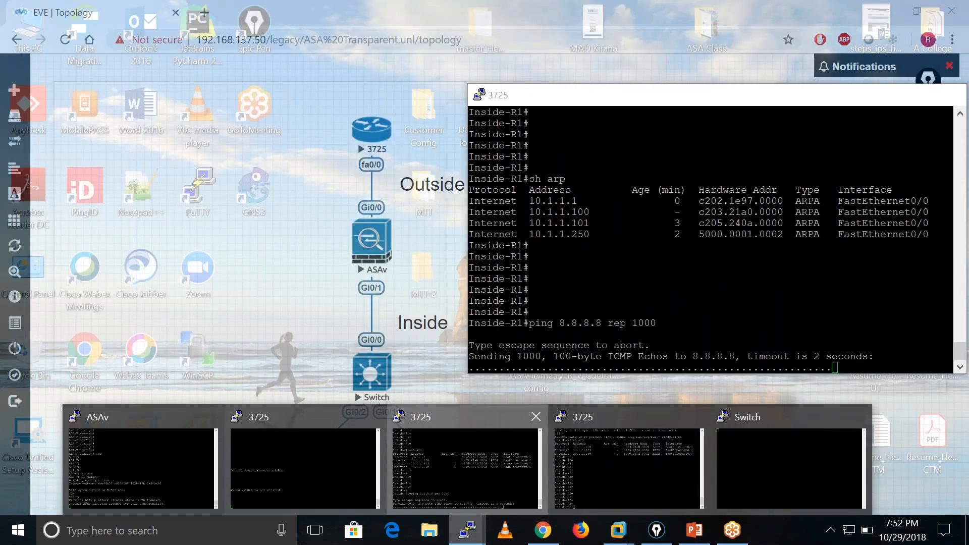
left_click(444, 461)
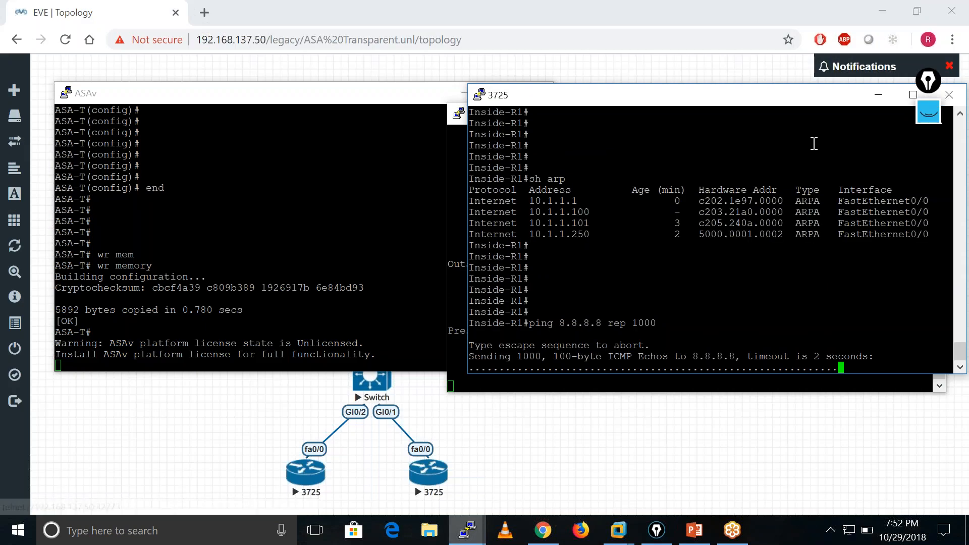
left_click_drag(736, 103, 781, 98)
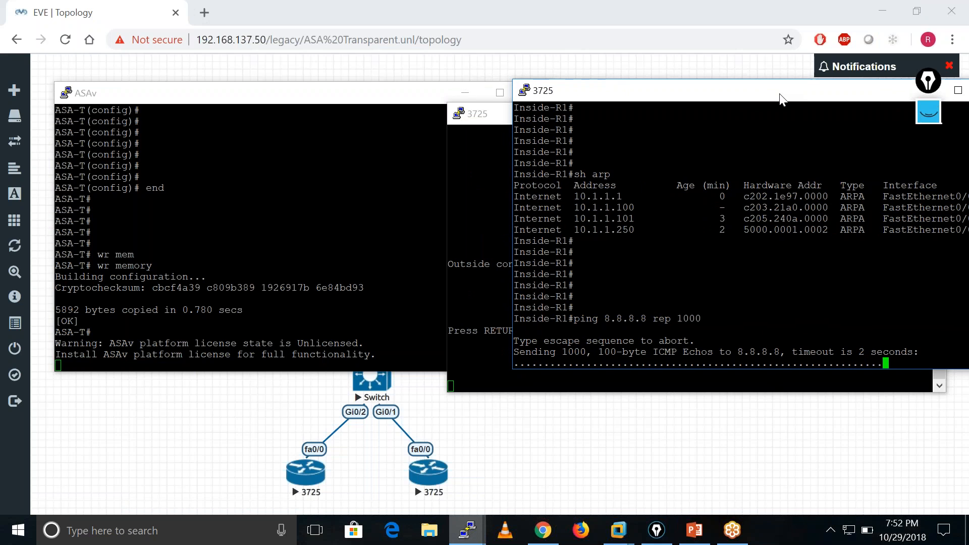
left_click(487, 164)
left_click(856, 116)
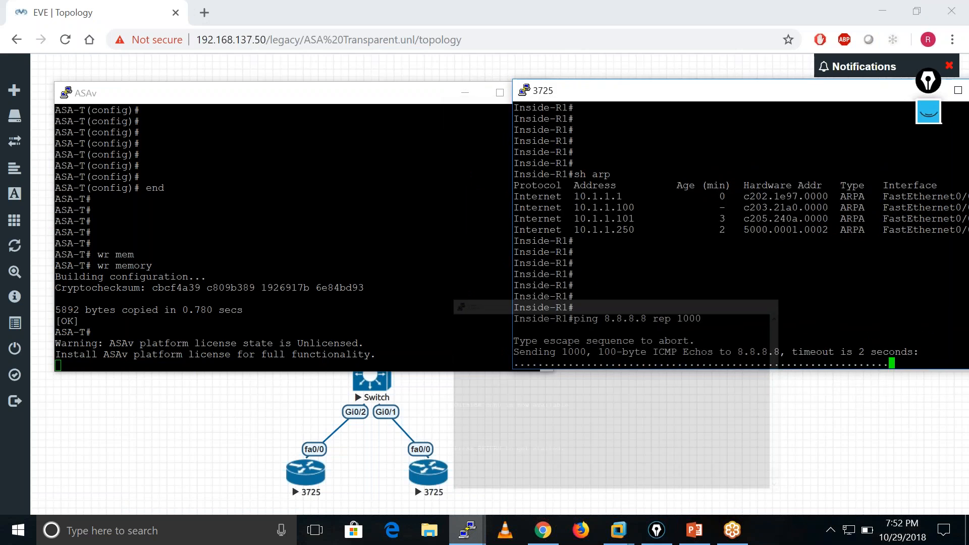
Enter global configuration mode on ASA-T with conf t.
left_click(304, 262)
key("Return")
key("Return")
key("Return")
key("Return")
key("Return")
key("Return")
key("Return")
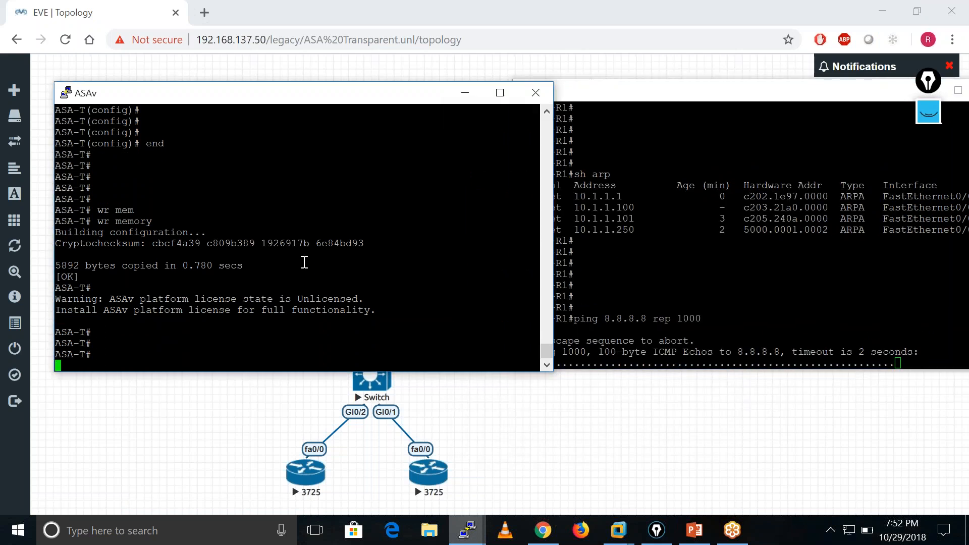
type("conf t")
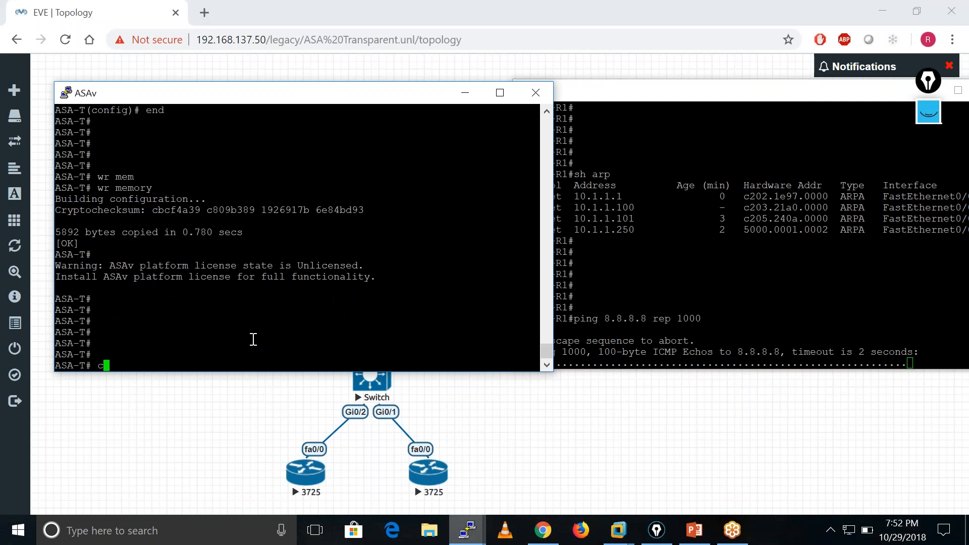
key("Return")
key("Return")
key("Return")
key("Return")
key("Return")
key("Return")
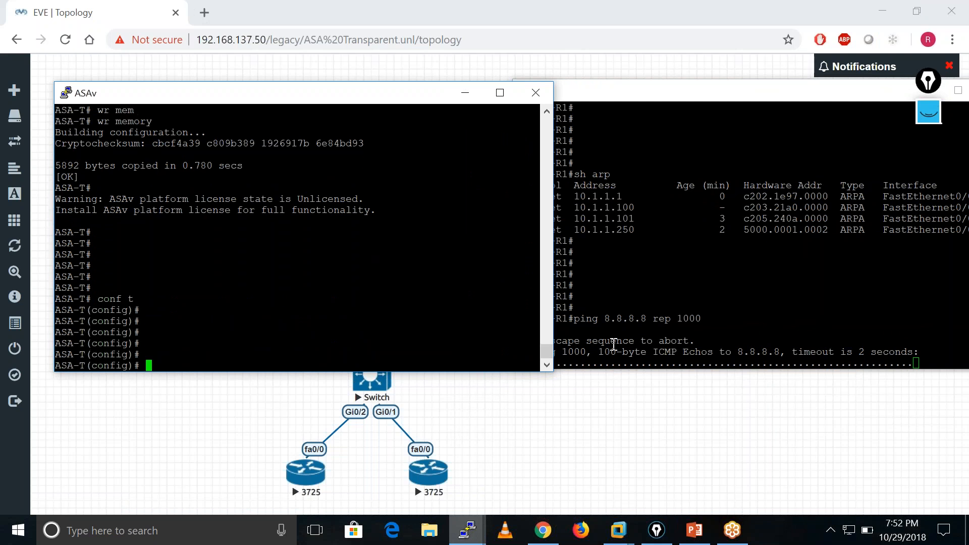
Create the access list OUT on ASA-T with access-list OUT permit icmp any any.
type("acce")
key("Tab")
type("l")
key("Tab")
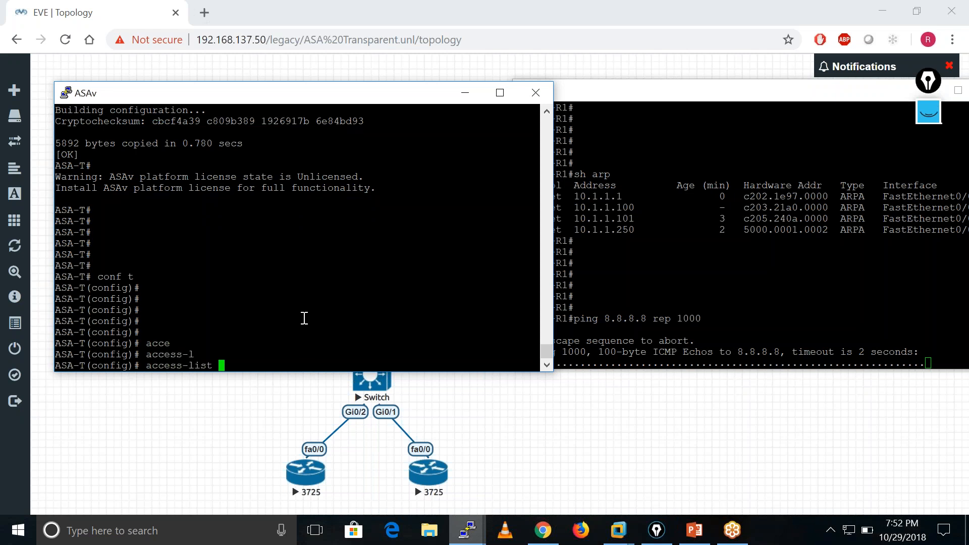
type("OUT in in")
key("Tab")
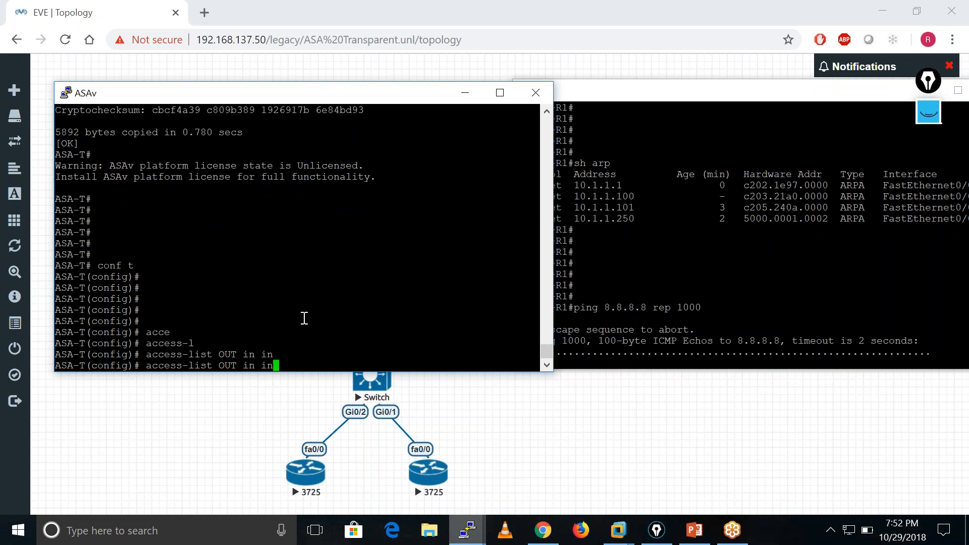
key("BackSpace")
key("BackSpace")
key("BackSpace")
key("BackSpace")
key("BackSpace")
type("per")
key("Tab")
type("ic")
key("Tab")
type("an")
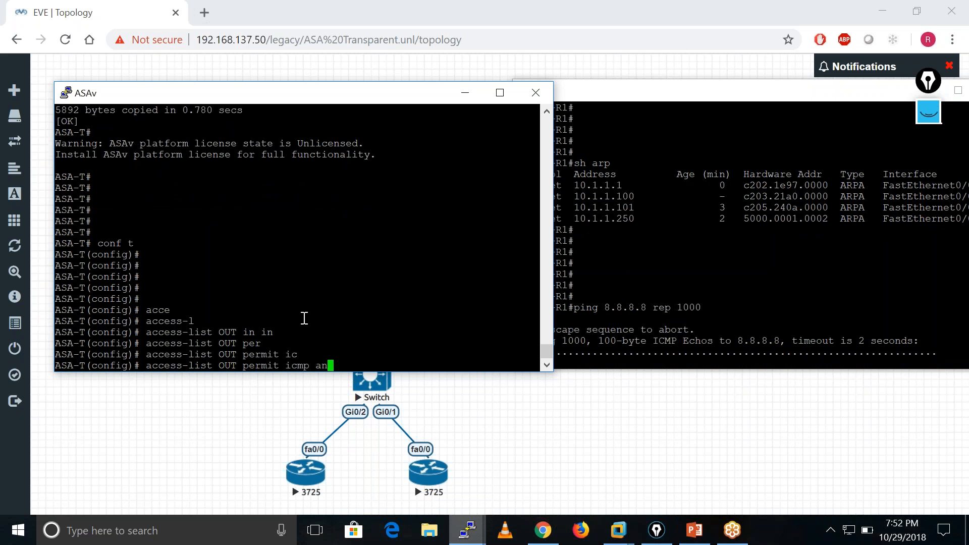
key("Tab")
type("an")
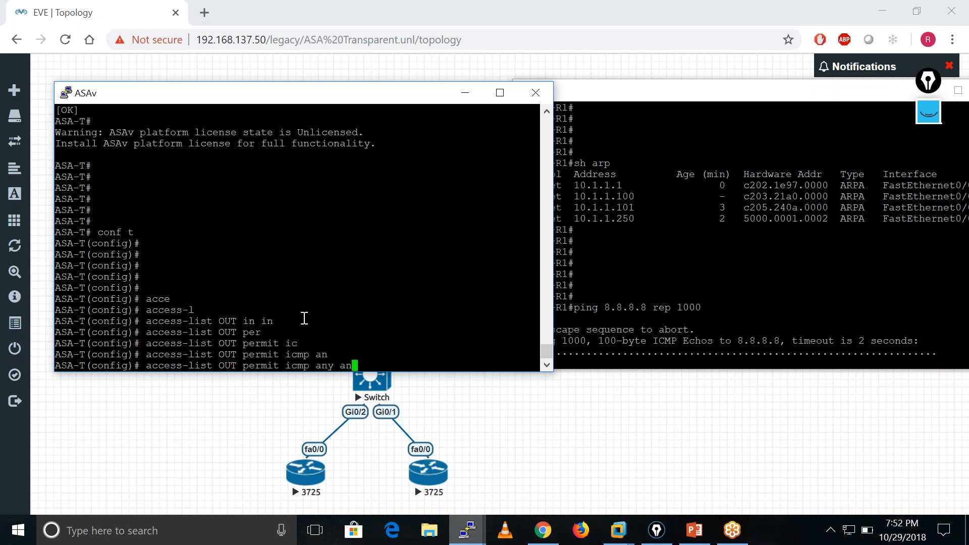
key("Tab")
key("Return")
key("Return")
key("Return")
key("Return")
key("Return")
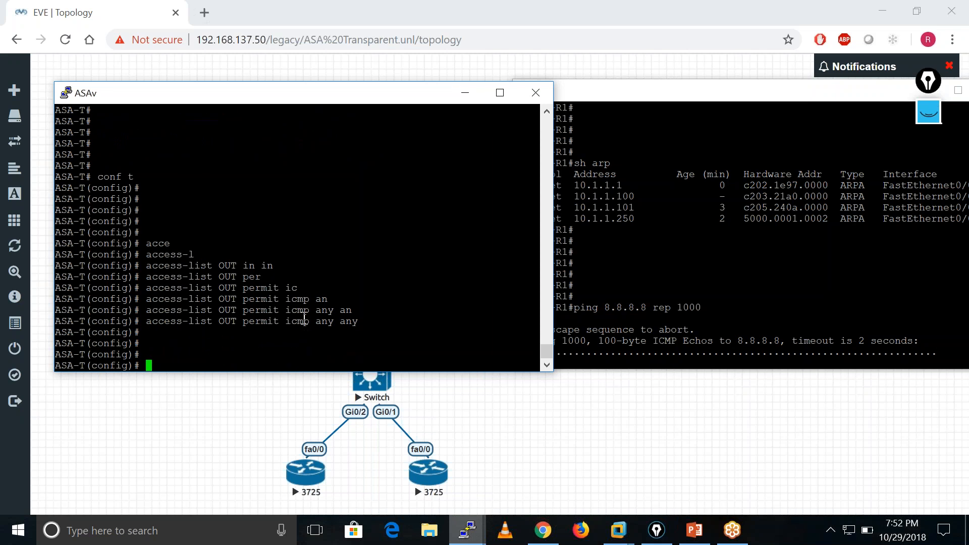
Apply access list OUT inbound on the outside interface with access-group OUT in interface outside.
type("acce")
key("Tab")
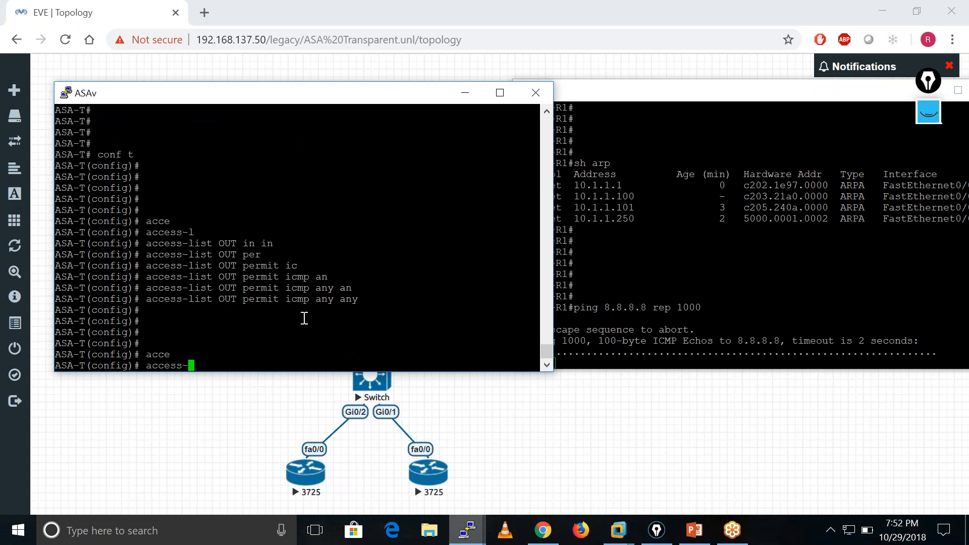
type("g")
key("Tab")
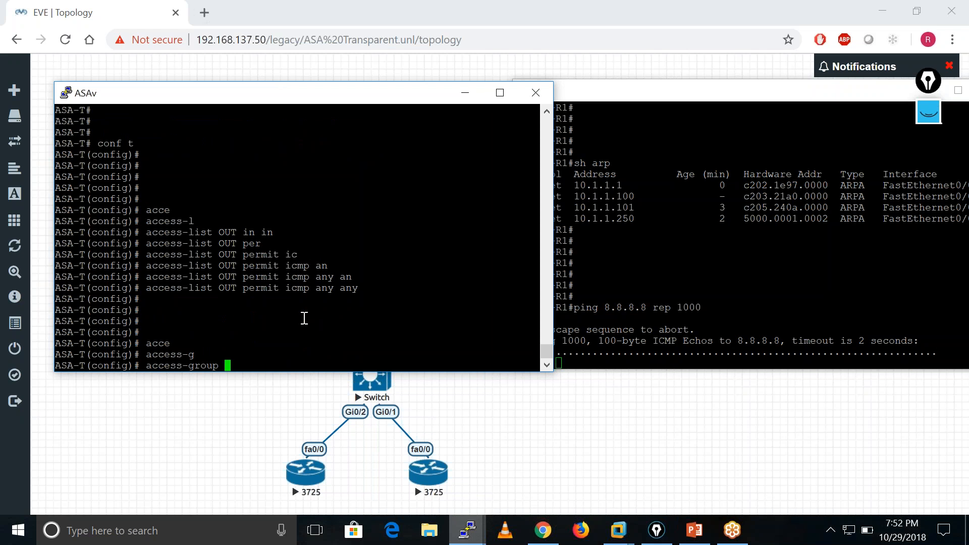
type("OUT in in")
key("Tab")
type("o")
key("Tab")
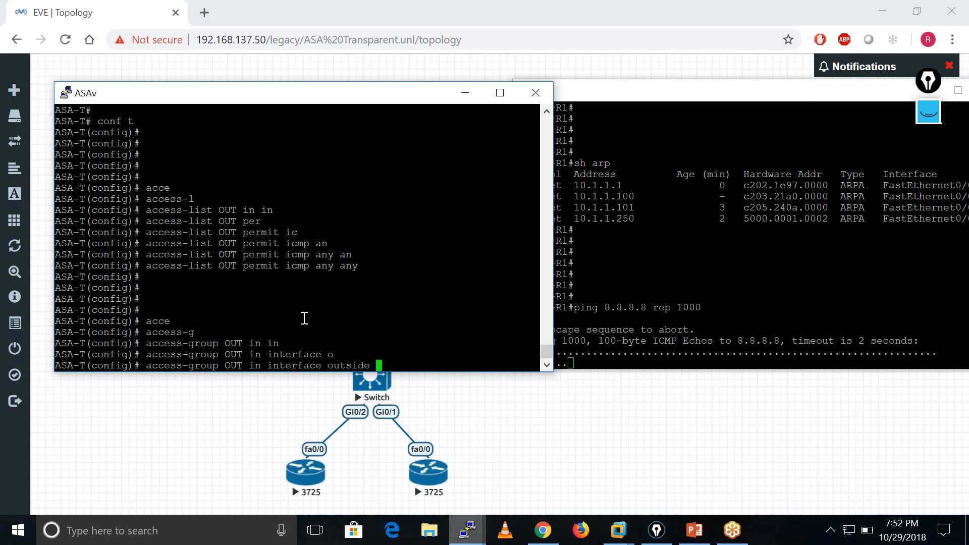
key("Return")
key("Return")
key("Return")
key("Return")
key("Return")
key("Return")
key("Return")
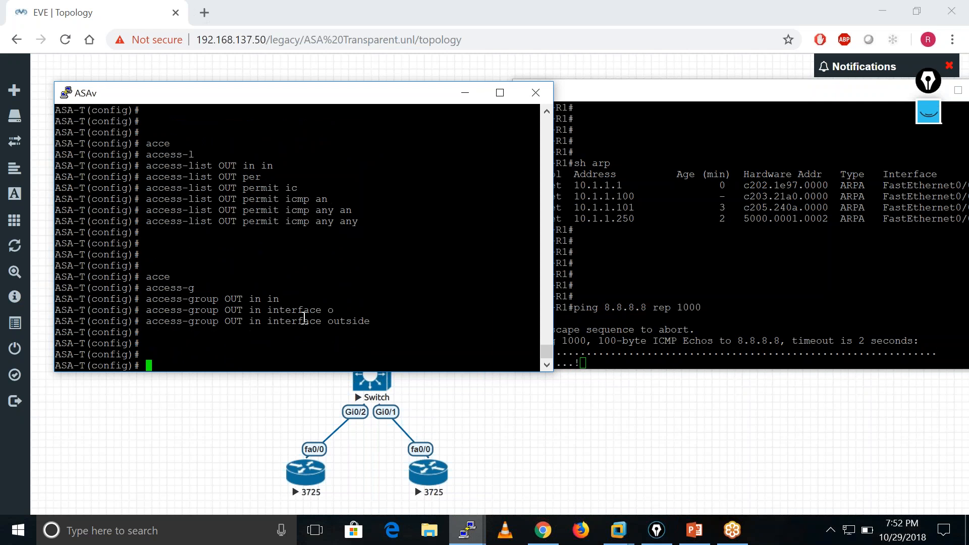
key("Return")
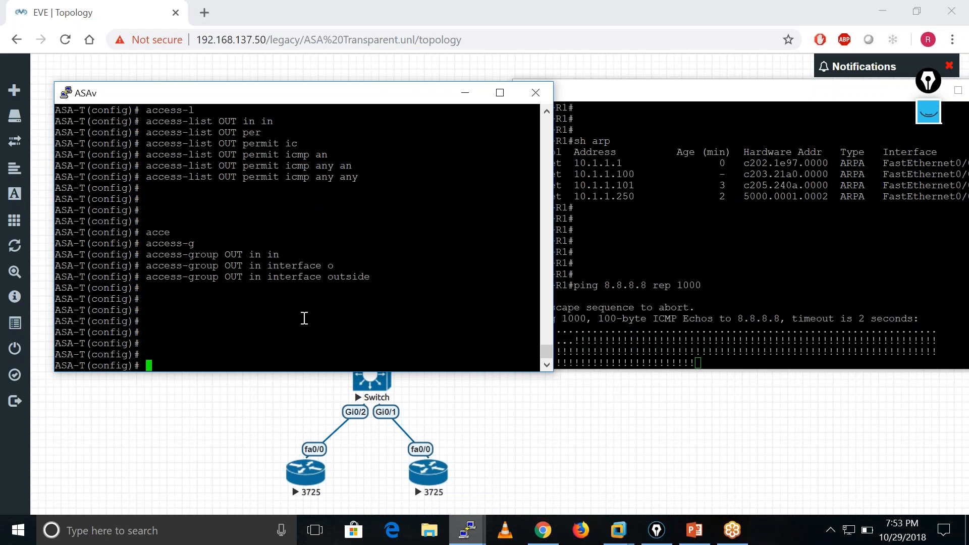
Put the ASAv console away and run traceroute 8.8.8.8 from Inside-R1.
left_click(465, 93)
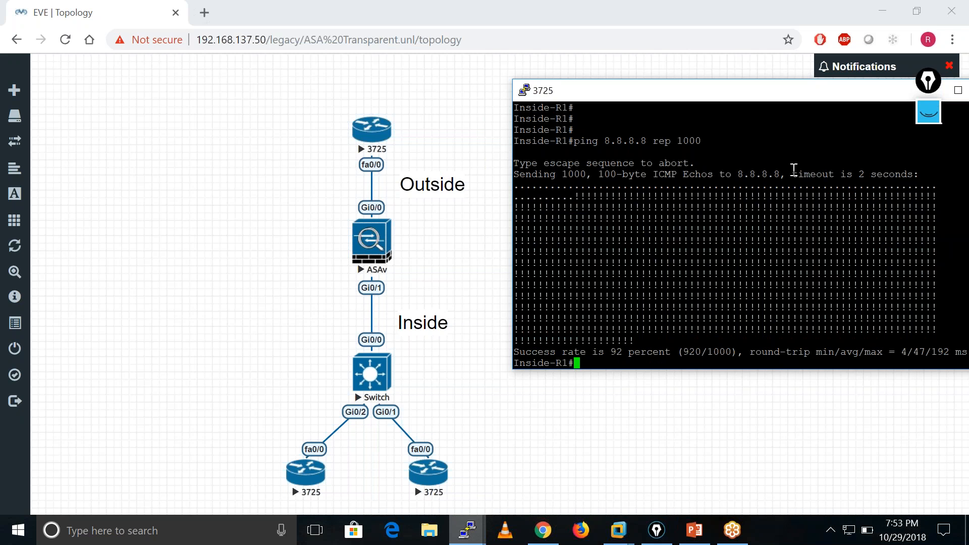
key("Return")
key("Return")
key("Return")
key("Return")
key("Return")
key("Return")
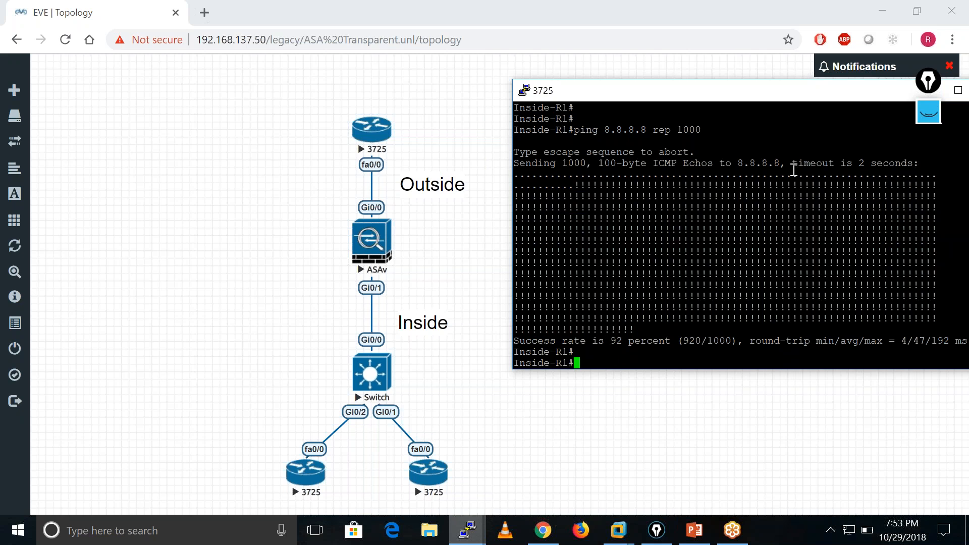
type("tra")
key("Tab")
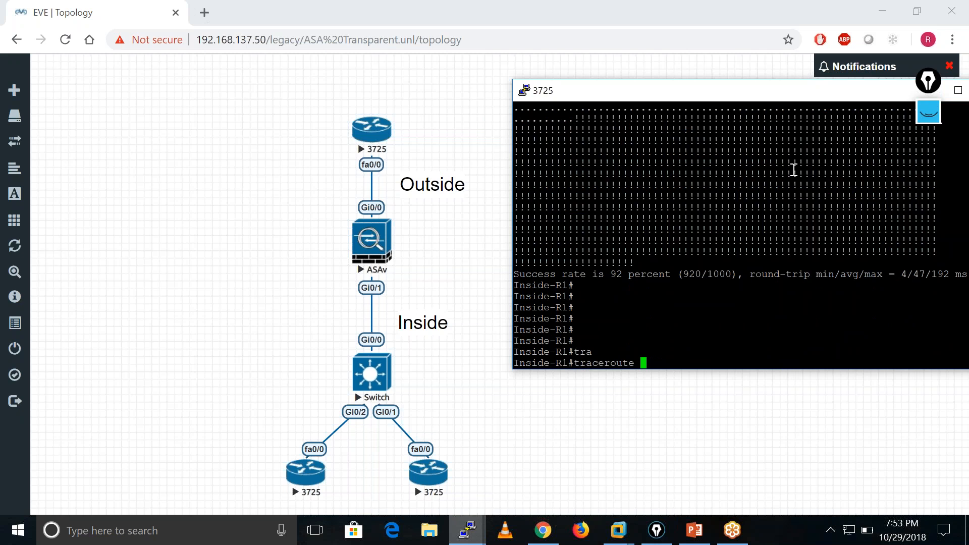
type("8.8.8.8")
key("Return")
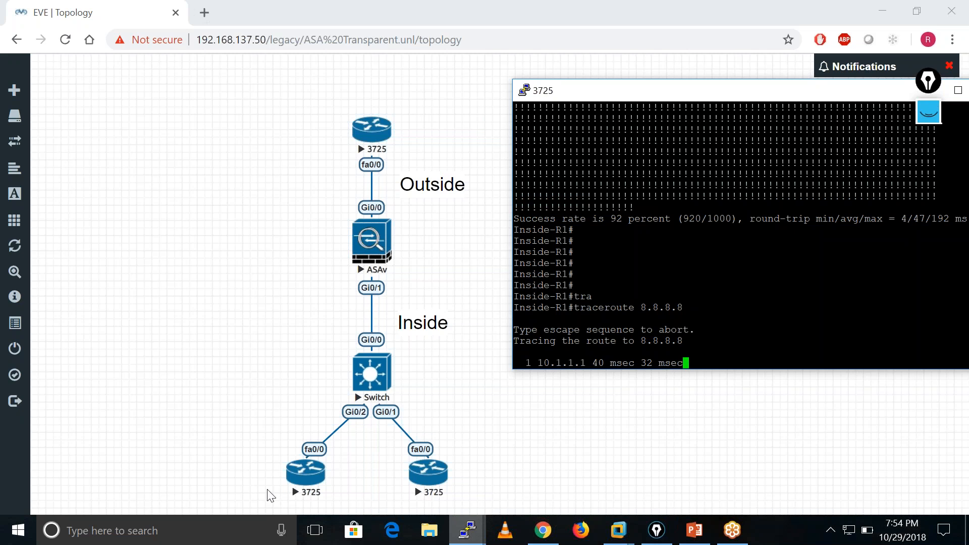
Switch to a Windows Command Shell and run tracert google.com.
left_click(165, 538)
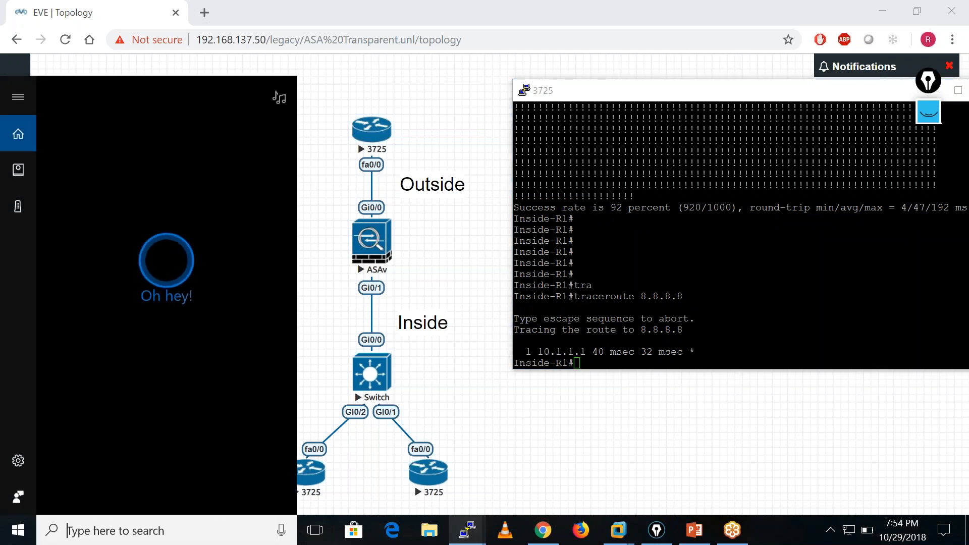
type("cmd")
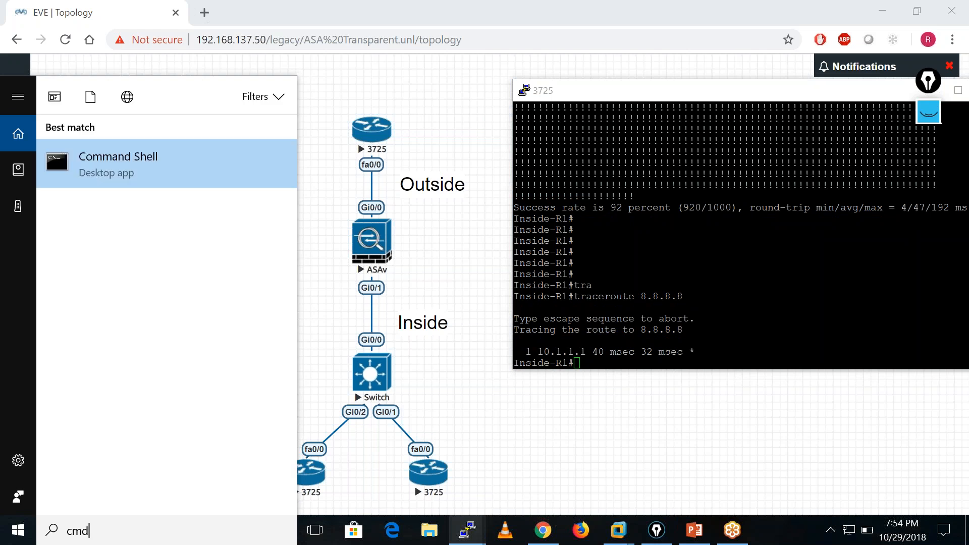
key("Return")
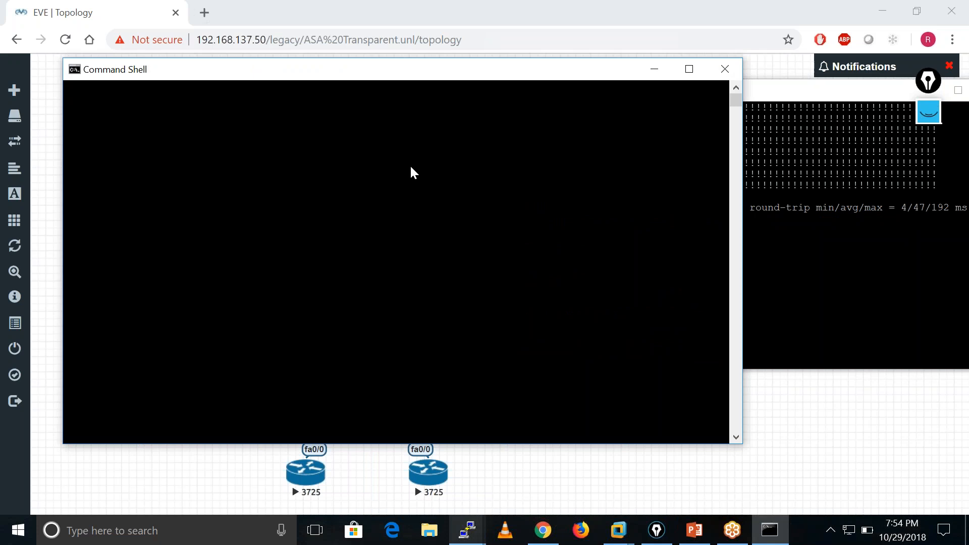
left_click(287, 182)
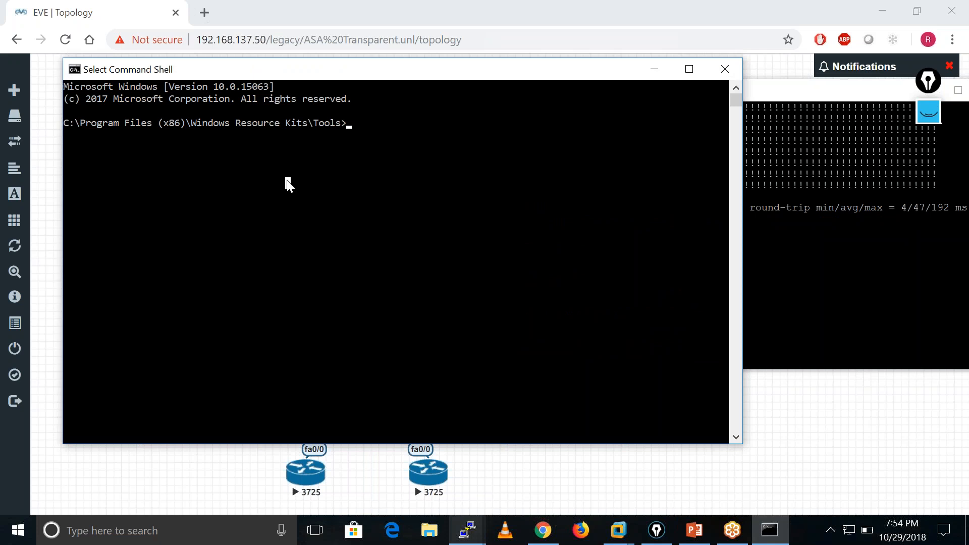
type("trace")
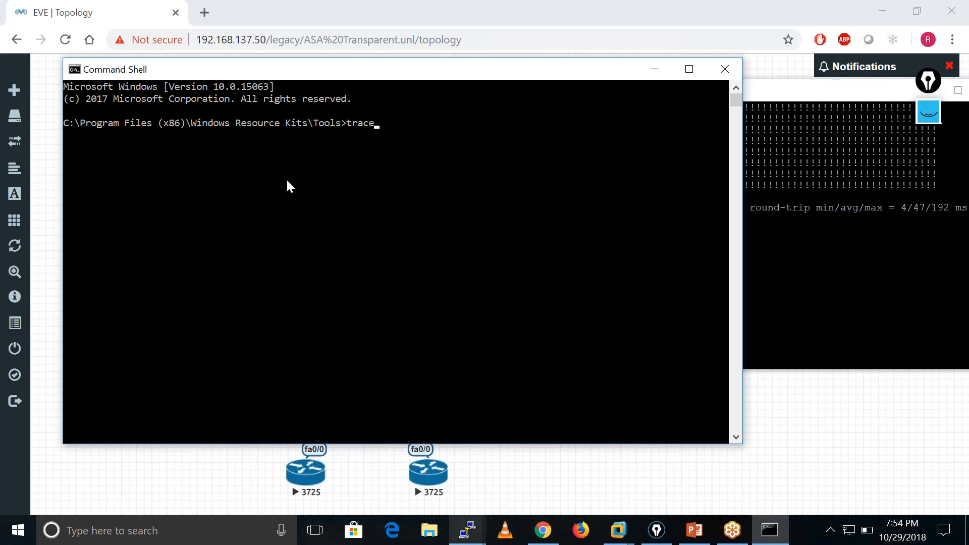
type("rt google.com")
key("Return")
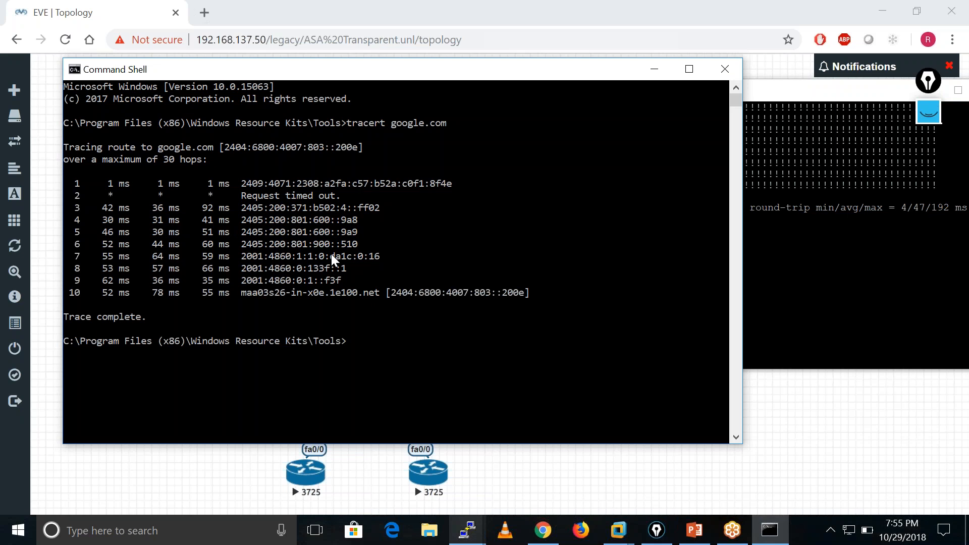
Trace the route from the Windows host to 8.8.8.8 with tracert.
key("Up")
key("BackSpace")
key("BackSpace")
key("BackSpace")
key("BackSpace")
key("BackSpace")
key("BackSpace")
type("8.8.8.8")
key("Return")
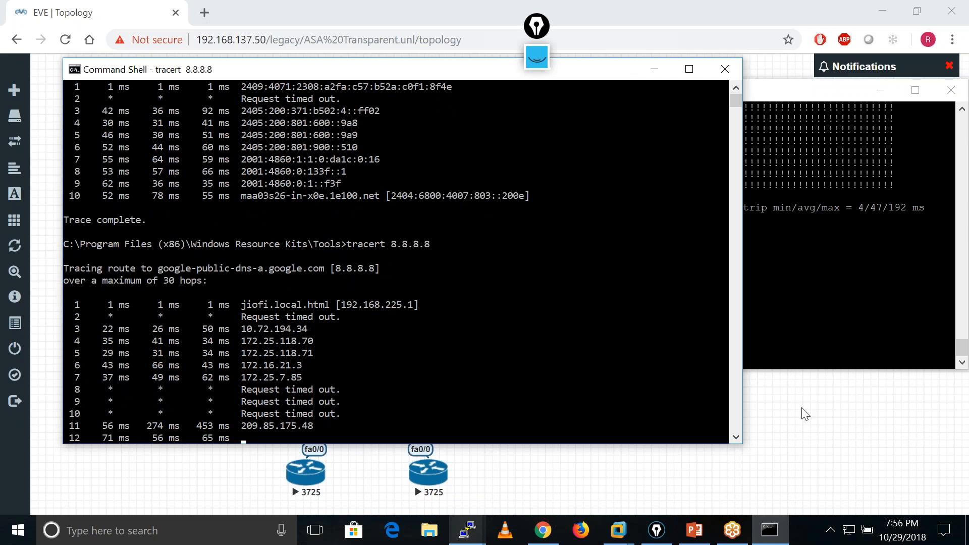
Bring the EVE-NG topology forward, show the drawing tools beside it, and clear all old ink.
left_click(843, 424)
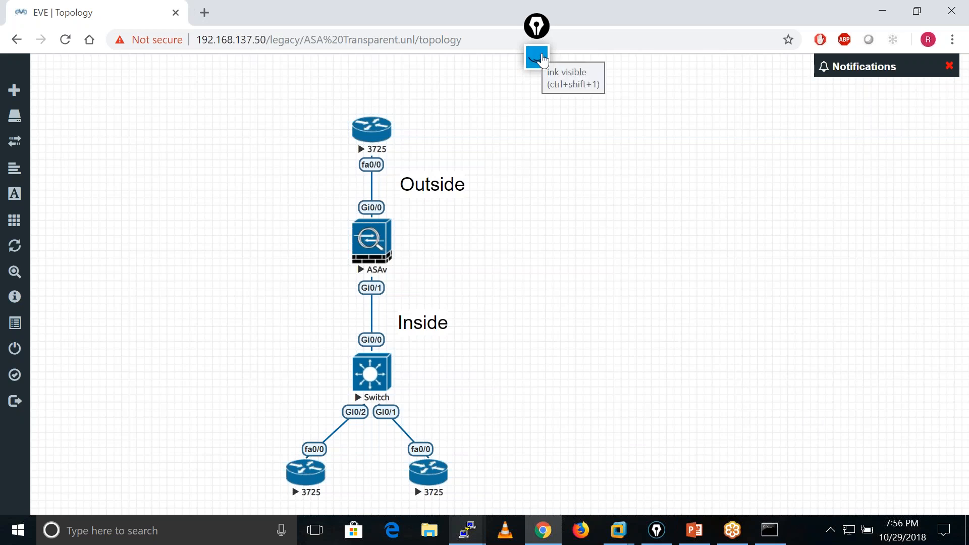
left_click_drag(530, 29, 931, 101)
left_click(932, 143)
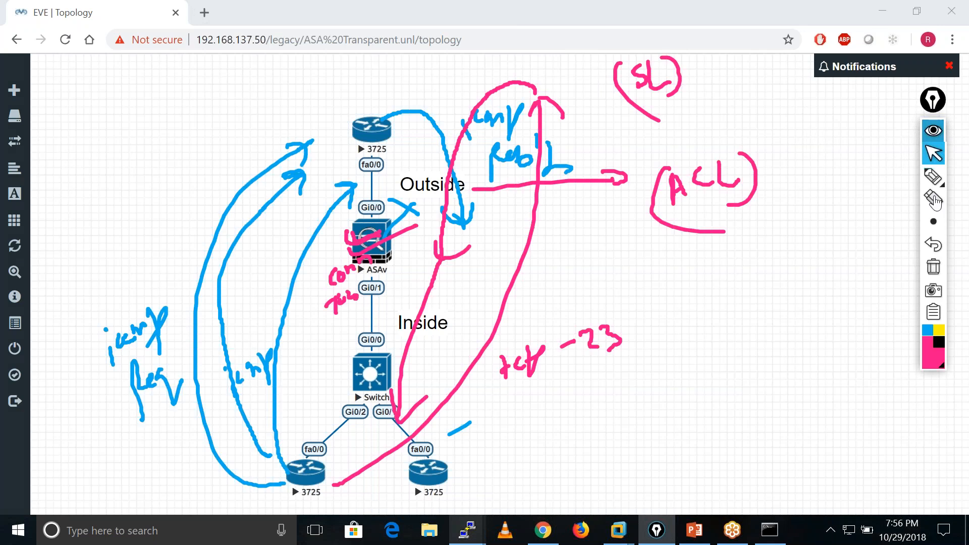
left_click(933, 266)
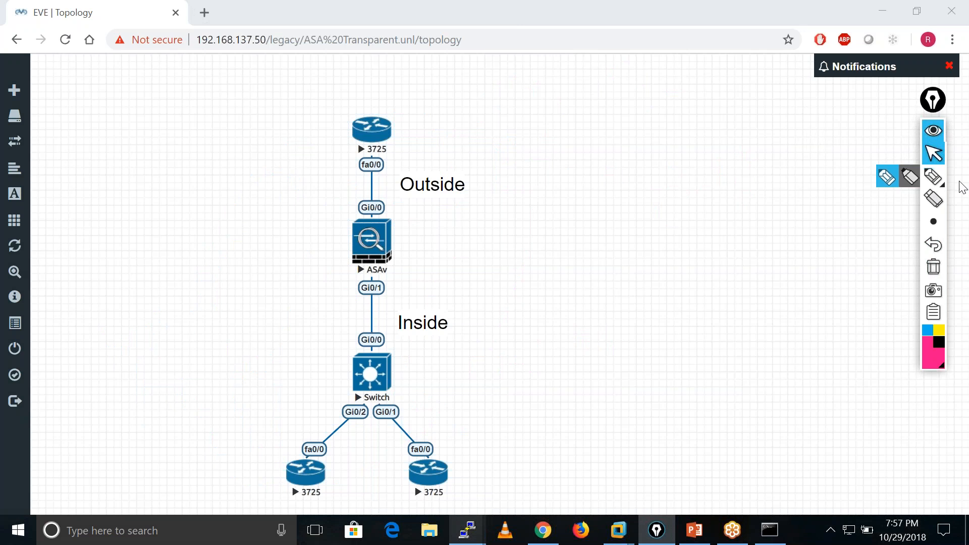
Sketch with the pink highlighter a descending chain of six linked circles to the right of the topology, ending in a PC.
left_click(910, 175)
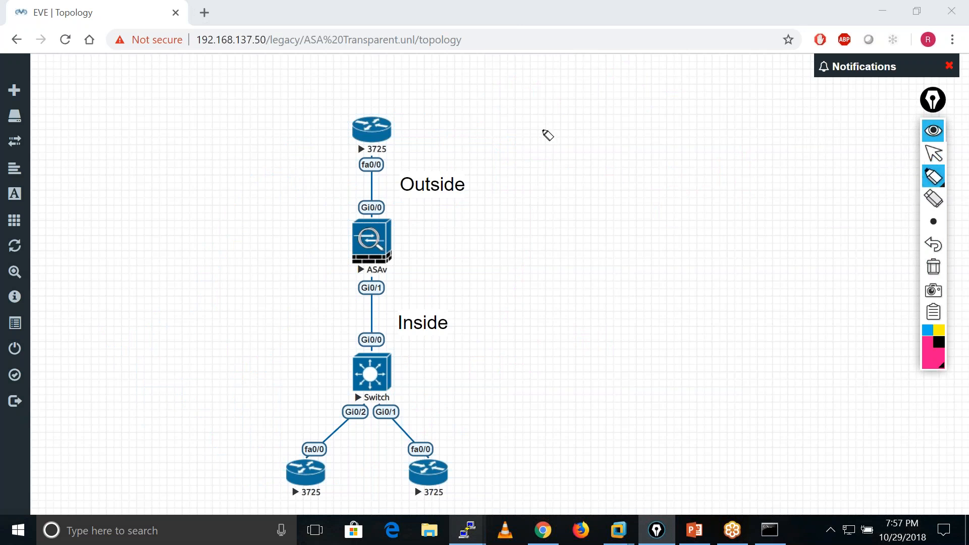
mouse_move(554, 107)
left_mouse_down()
mouse_move(573, 131)
mouse_move(558, 119)
mouse_move(554, 188)
mouse_move(613, 325)
mouse_move(649, 346)
mouse_move(652, 365)
mouse_move(716, 385)
mouse_move(732, 405)
mouse_move(795, 439)
mouse_move(797, 458)
mouse_move(778, 408)
left_mouse_up()
mouse_move(852, 446)
left_mouse_down()
mouse_move(897, 413)
mouse_move(911, 471)
mouse_move(924, 467)
left_mouse_up()
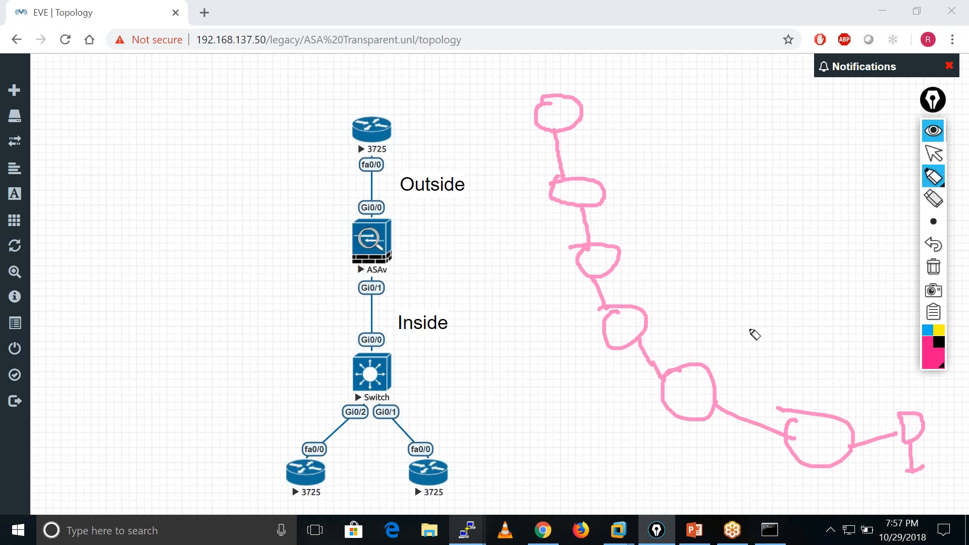
Draw a server box linked to the uppermost circle, label it 8.8.8.8, and add two L-shaped marks inside.
mouse_move(581, 107)
left_mouse_down()
mouse_move(636, 97)
mouse_move(646, 138)
left_mouse_up()
mouse_move(631, 71)
left_mouse_down()
mouse_move(743, 172)
mouse_move(654, 127)
left_mouse_up()
mouse_move(665, 93)
left_mouse_down()
mouse_move(663, 113)
mouse_move(692, 115)
mouse_move(687, 92)
mouse_move(742, 82)
mouse_move(736, 102)
left_mouse_up()
left_click(676, 98)
left_click(701, 94)
left_click(730, 87)
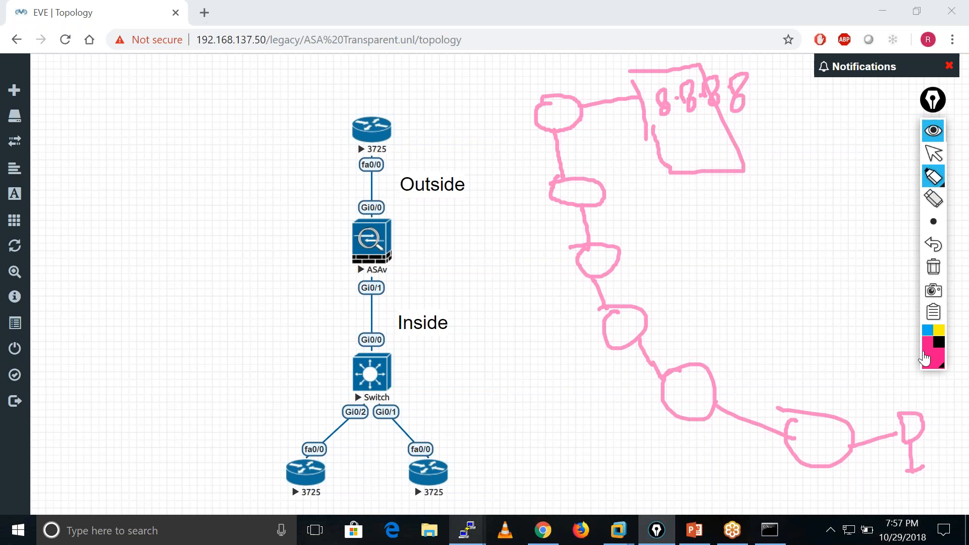
mouse_move(686, 133)
left_mouse_down()
mouse_move(720, 147)
mouse_move(739, 128)
left_mouse_up()
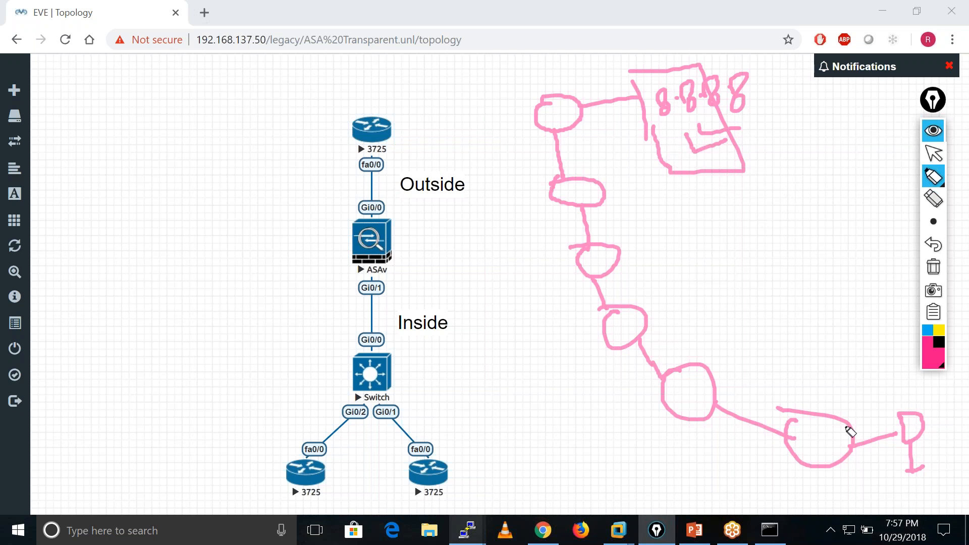
Draw hop-by-hop arrows from the PC up to the 8.8.8.8 box and return arrows back down to the PC.
mouse_move(898, 393)
left_mouse_down()
mouse_move(844, 418)
mouse_move(853, 429)
mouse_move(864, 422)
mouse_move(729, 395)
mouse_move(765, 399)
left_mouse_up()
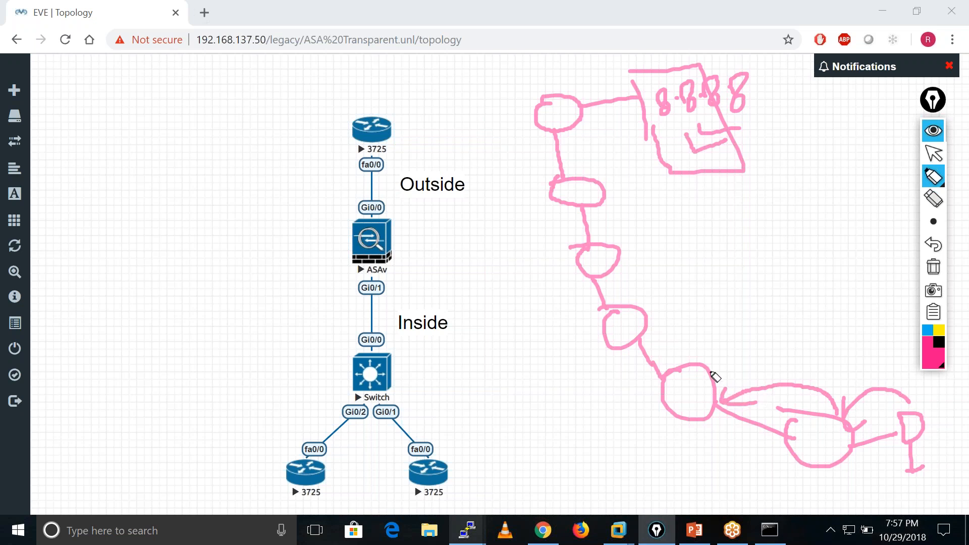
mouse_move(707, 362)
left_mouse_down()
mouse_move(688, 331)
mouse_move(651, 313)
mouse_move(628, 277)
mouse_move(612, 210)
mouse_move(610, 223)
mouse_move(624, 210)
mouse_move(597, 186)
mouse_move(584, 126)
mouse_move(646, 123)
left_mouse_up()
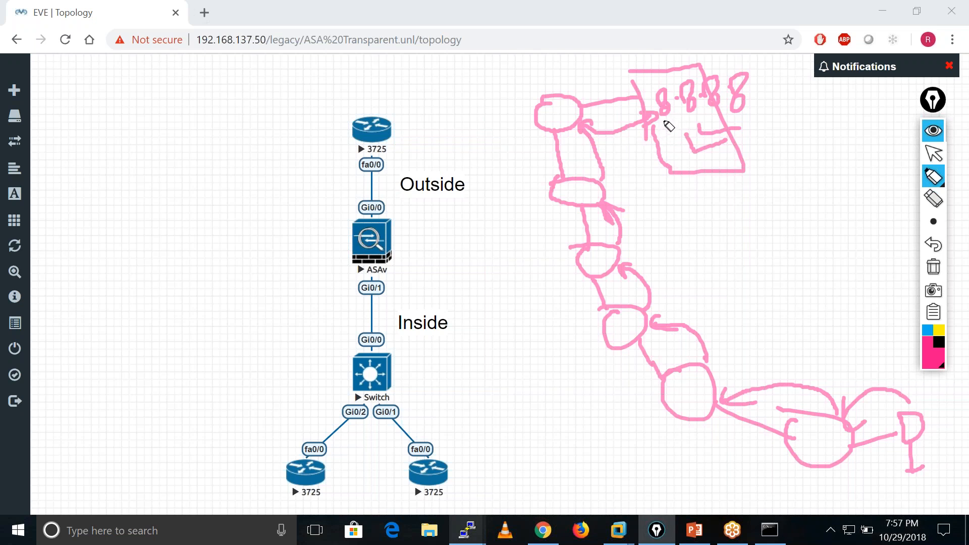
mouse_move(657, 125)
left_mouse_down()
mouse_move(665, 121)
mouse_move(647, 185)
mouse_move(663, 198)
mouse_move(657, 253)
left_mouse_up()
mouse_move(644, 118)
left_mouse_down()
mouse_move(660, 141)
mouse_move(607, 152)
mouse_move(629, 192)
left_mouse_up()
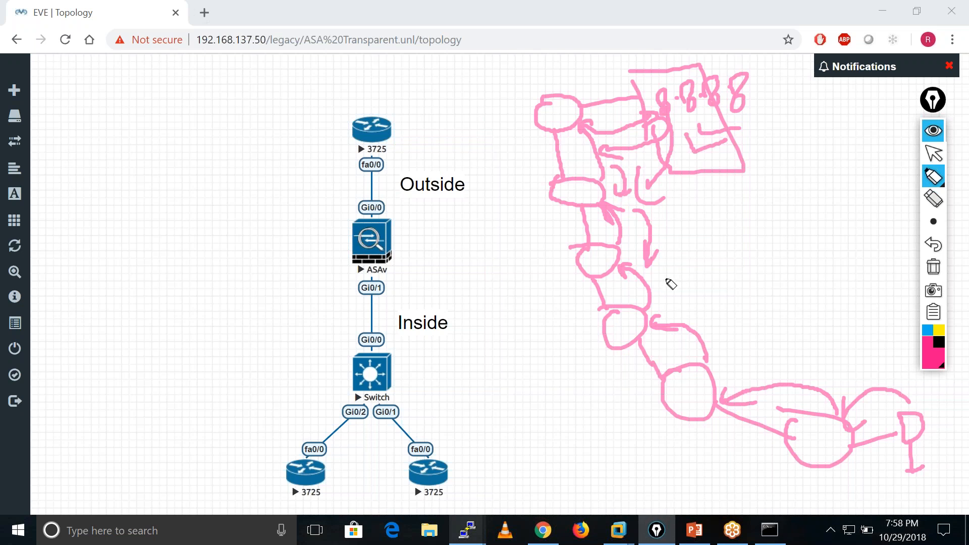
mouse_move(654, 296)
left_mouse_down()
mouse_move(816, 372)
mouse_move(813, 346)
mouse_move(892, 384)
mouse_move(887, 372)
left_mouse_up()
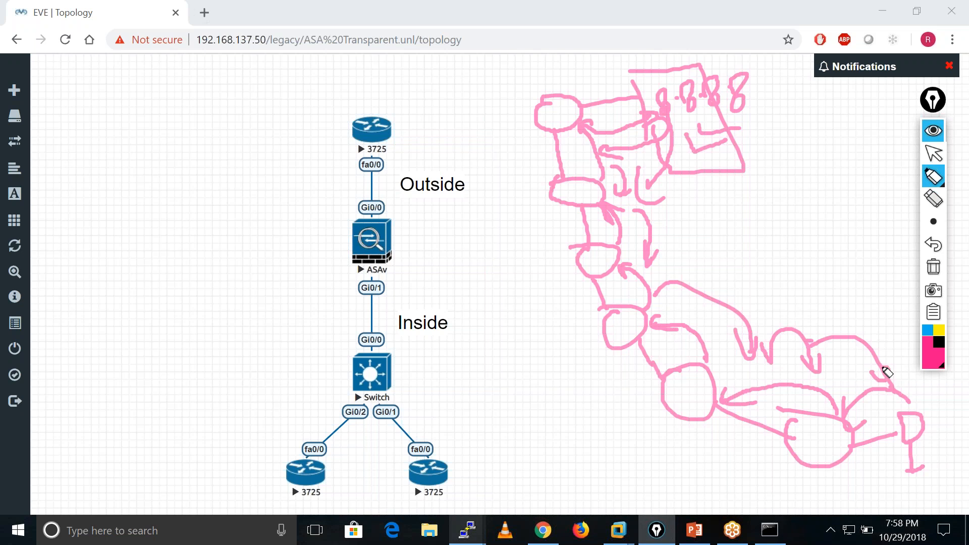
Undo all the forward and return hop arrows, keeping the circle chain and the 8.8.8.8 box.
left_click(935, 250)
left_click(935, 251)
left_click(935, 251)
left_click(935, 251)
left_click(935, 251)
left_click(935, 251)
left_click(936, 251)
left_click(936, 251)
left_click(936, 251)
left_click(937, 251)
left_click(936, 251)
left_click(936, 250)
left_click(936, 251)
left_click(936, 250)
left_click(936, 251)
left_click(936, 251)
left_click(936, 251)
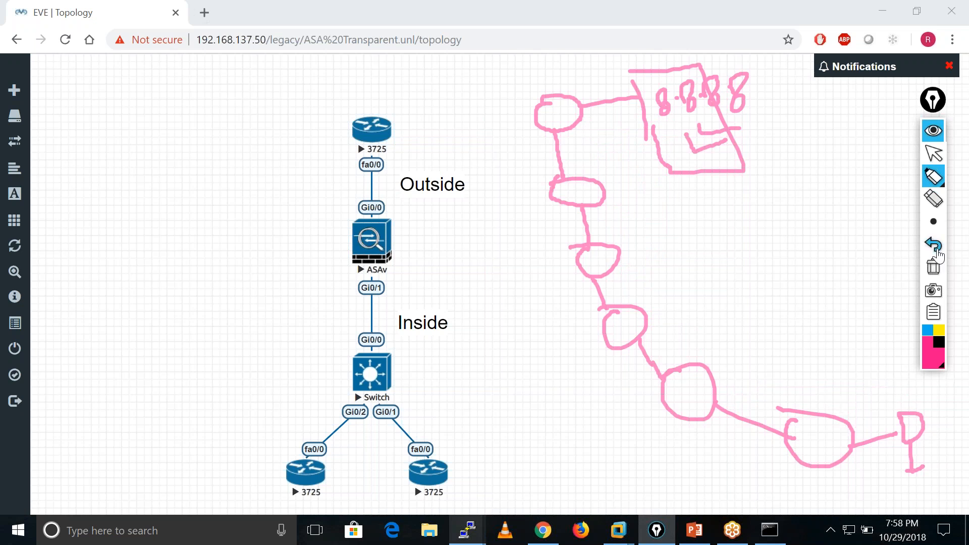
Write the note "Trace route" on two lines beside the 8.8.8.8 box.
mouse_move(777, 150)
left_mouse_down()
mouse_move(806, 136)
mouse_move(798, 159)
left_mouse_up()
left_click_drag(807, 152, 852, 149)
mouse_move(801, 197)
left_mouse_down()
mouse_move(835, 187)
mouse_move(860, 206)
left_mouse_up()
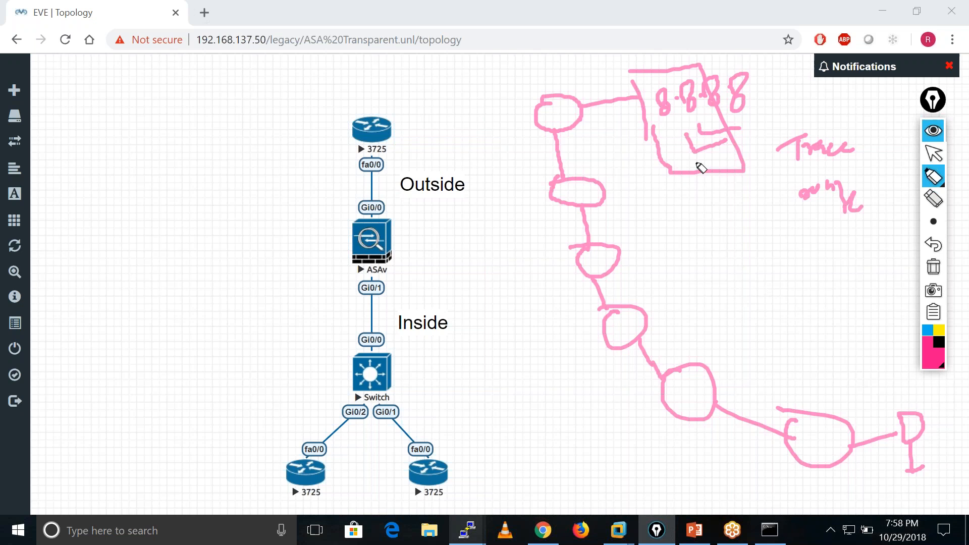
Add a third mark inside the 8.8.8.8 box, cross out the second circle, and draw a long arrow from the PC toward the box.
left_click_drag(681, 145, 729, 156)
mouse_move(539, 178)
left_mouse_down()
mouse_move(615, 191)
mouse_move(553, 241)
left_mouse_up()
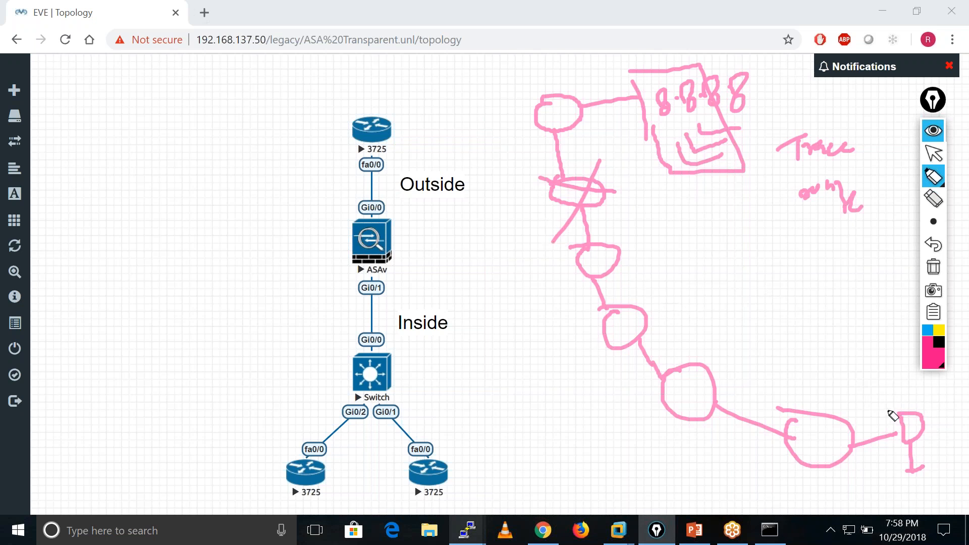
mouse_move(884, 410)
left_mouse_down()
mouse_move(785, 341)
mouse_move(737, 202)
mouse_move(720, 192)
left_mouse_up()
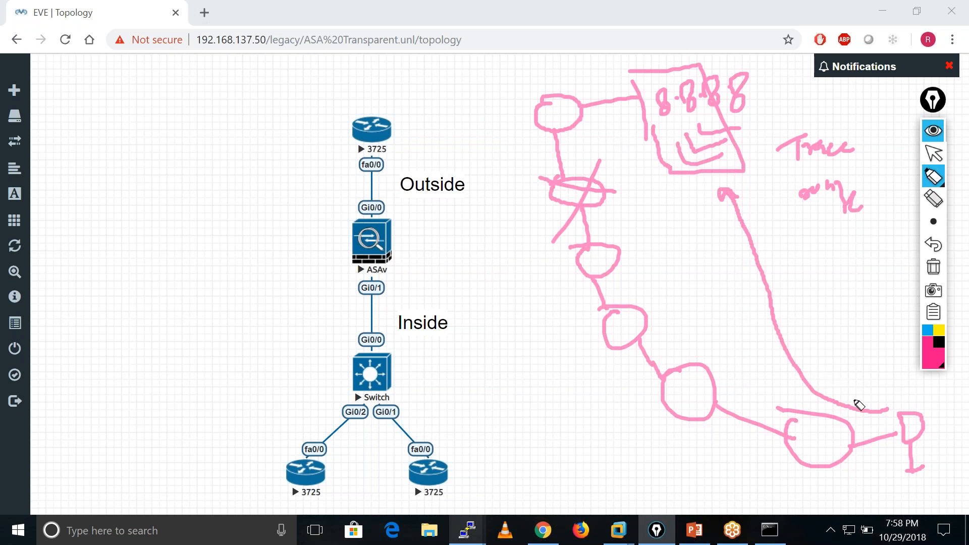
Draw curved forward arrows hop by hop from the PC to the first three circles of the chain.
mouse_move(875, 399)
left_mouse_down()
mouse_move(862, 388)
mouse_move(777, 385)
mouse_move(790, 397)
left_mouse_up()
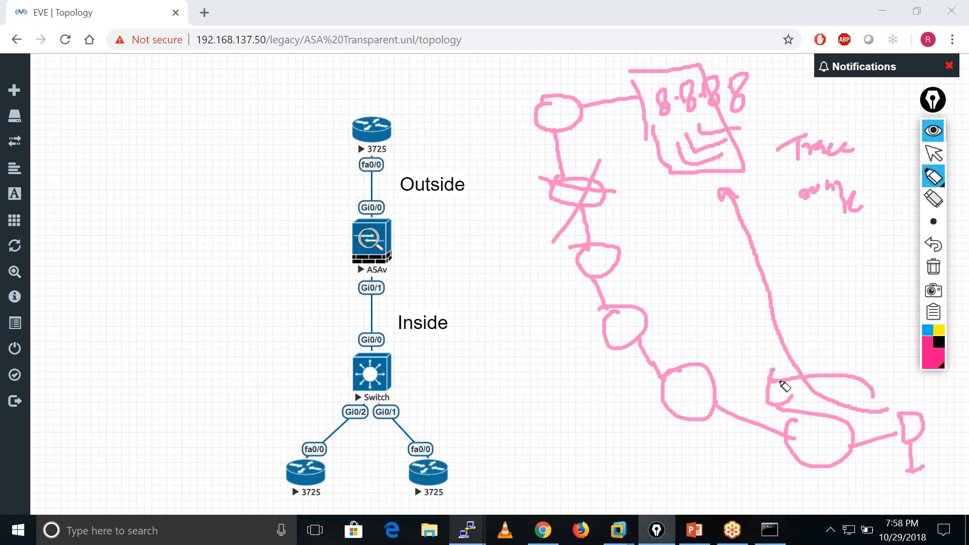
mouse_move(773, 381)
left_mouse_down()
mouse_move(720, 350)
mouse_move(709, 359)
mouse_move(670, 316)
mouse_move(686, 323)
left_mouse_up()
left_click_drag(887, 406, 875, 382)
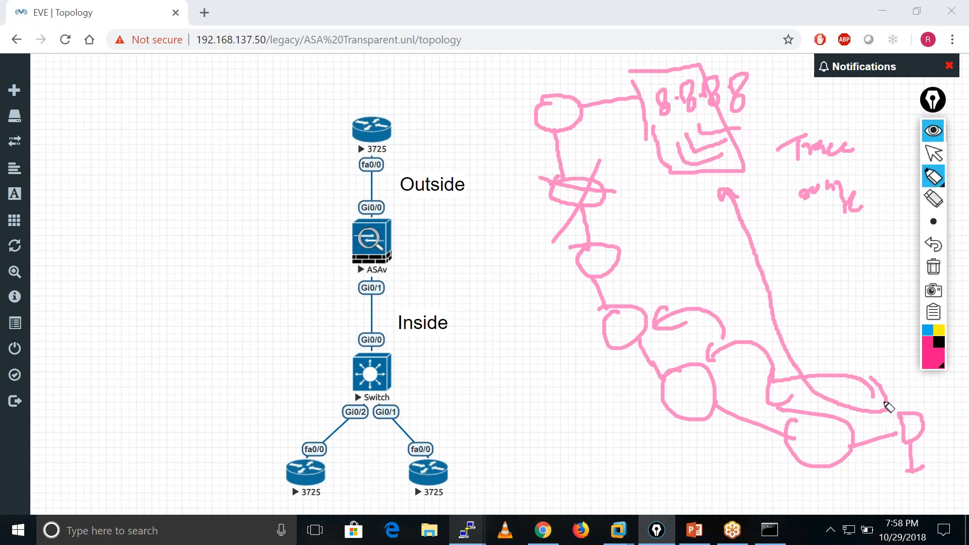
Draw return arrows beneath the chain from each of the three circles nearest the PC back to the PC.
left_click(763, 417)
left_click_drag(813, 488, 890, 492)
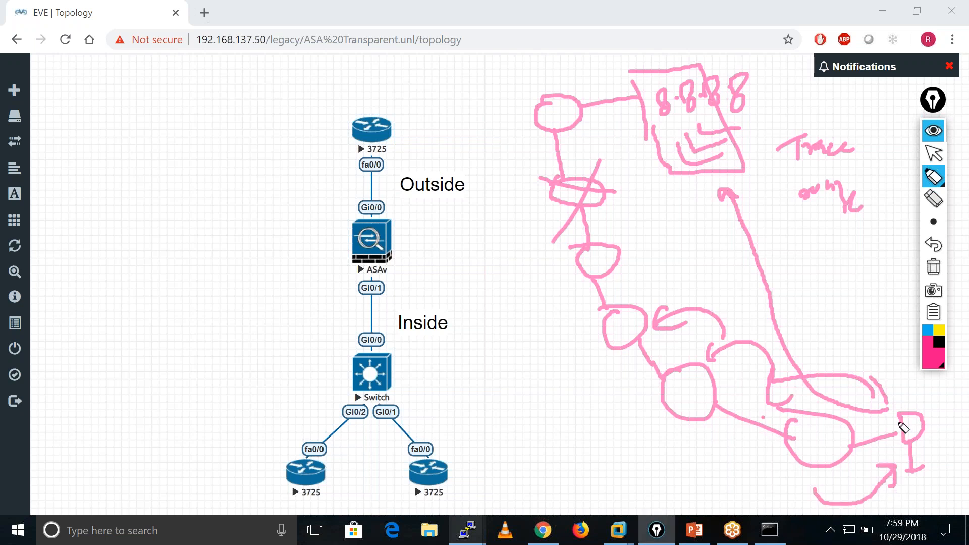
mouse_move(692, 421)
left_mouse_down()
mouse_move(698, 452)
mouse_move(896, 463)
left_mouse_up()
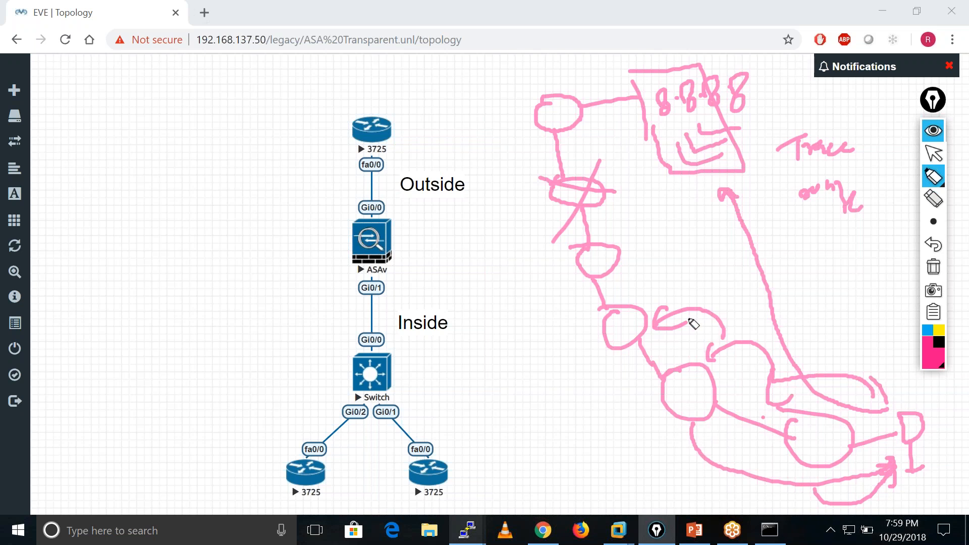
mouse_move(624, 350)
left_mouse_down()
mouse_move(718, 491)
mouse_move(886, 466)
left_mouse_up()
Draw a forward arrow up to the fourth circle from the PC and its long return arrow back to the PC.
left_click_drag(667, 307, 608, 263)
left_click_drag(618, 262, 635, 252)
mouse_move(568, 271)
left_mouse_down()
mouse_move(774, 482)
mouse_move(926, 469)
left_mouse_up()
Draw a forward arrow to the crossed-out circle, add marks beside it, and draw an arrow leading down from it.
mouse_move(625, 247)
left_mouse_down()
mouse_move(622, 210)
mouse_move(612, 229)
left_mouse_up()
left_click_drag(605, 164, 638, 157)
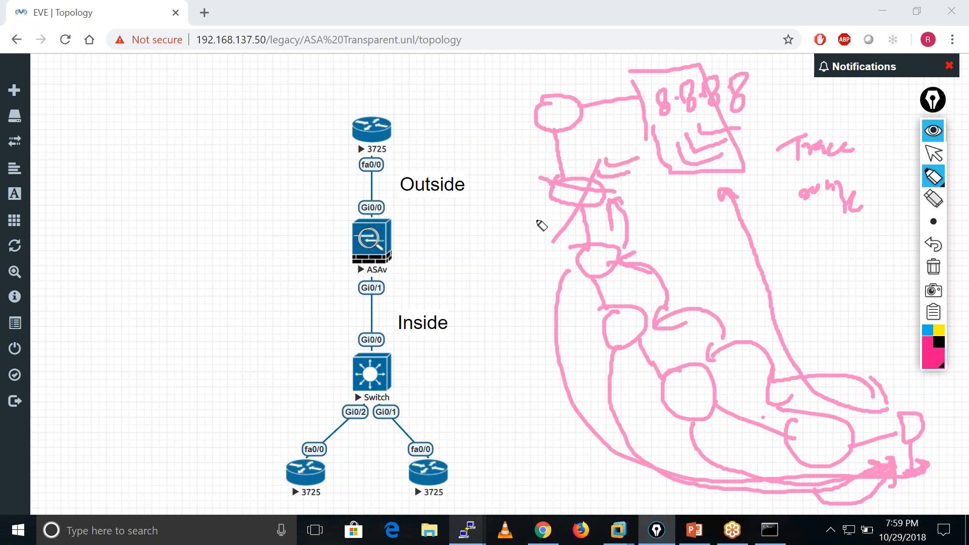
left_click_drag(552, 201, 523, 279)
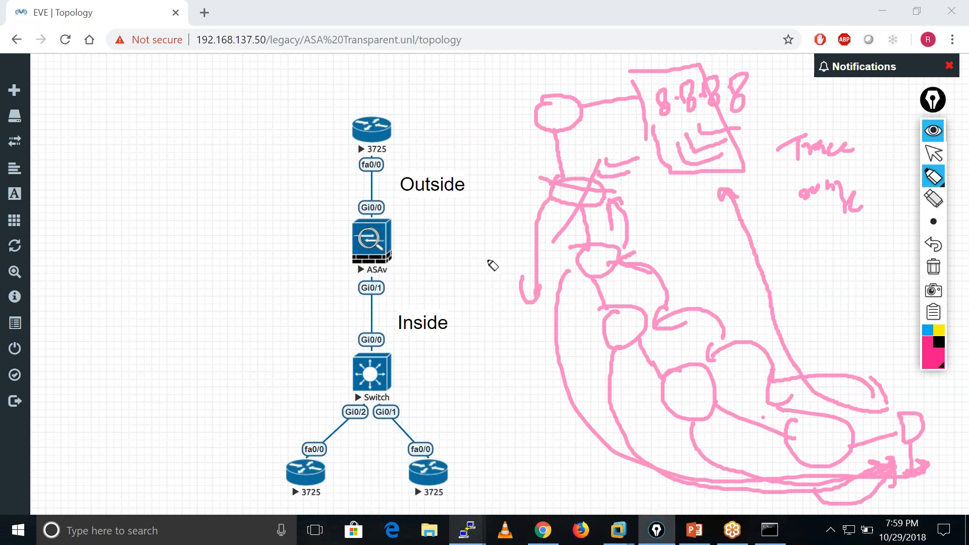
Write "UR" with a tick stroke beside the downward arrow and scribble over the crossed-out circle again.
left_click_drag(467, 244, 520, 239)
mouse_move(467, 272)
left_mouse_down()
mouse_move(486, 277)
mouse_move(520, 252)
left_mouse_up()
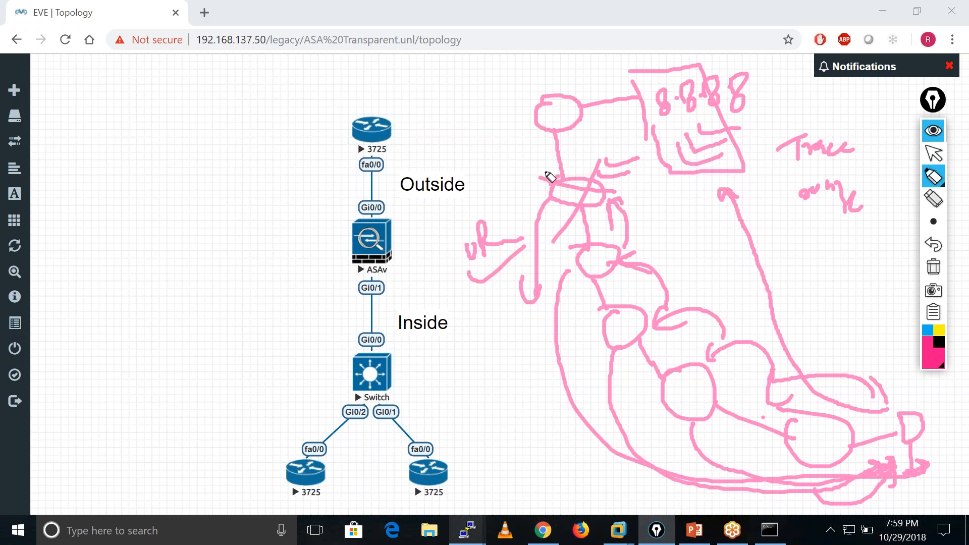
left_click_drag(534, 167, 606, 162)
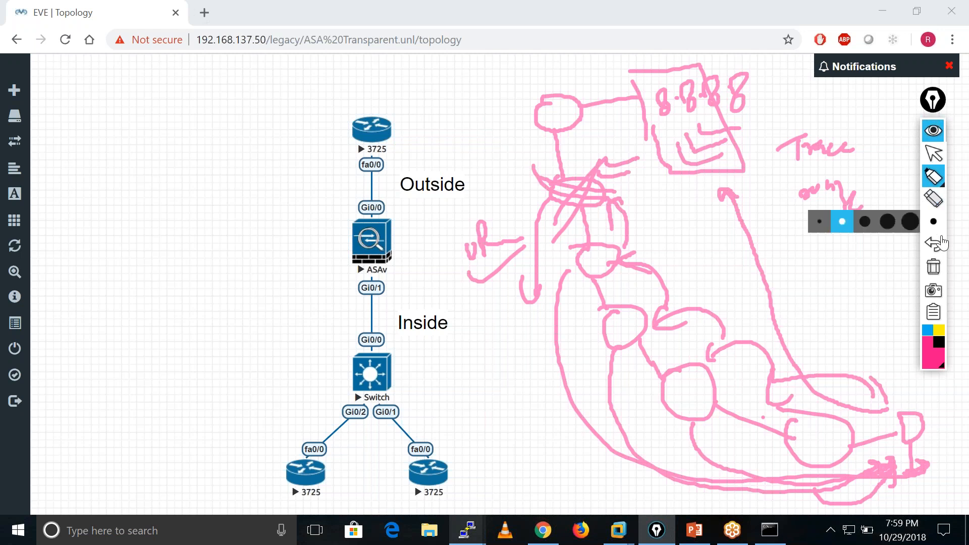
Clear all annotations from the topology, return to the normal pointer, and switch to the ASA day 5 presentation in PowerPoint.
left_click(936, 270)
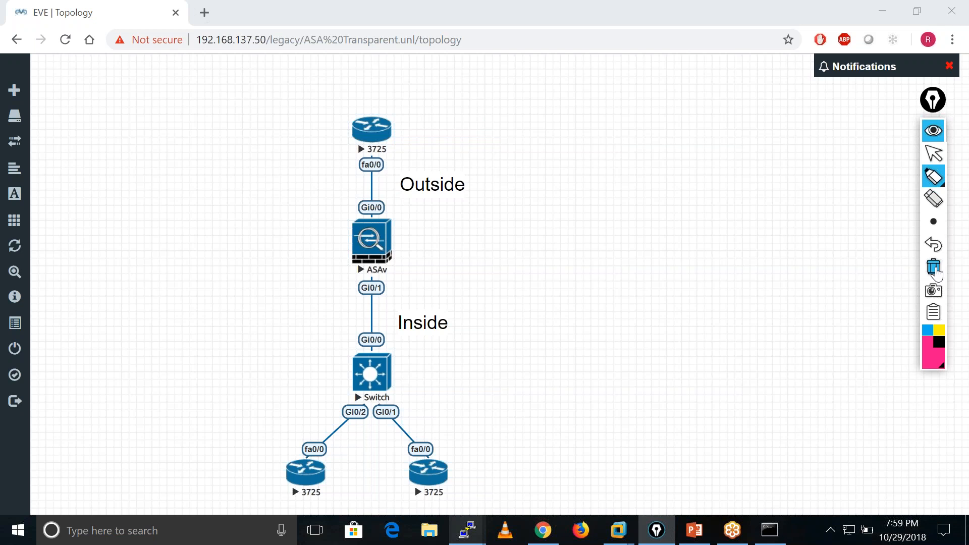
left_click(941, 157)
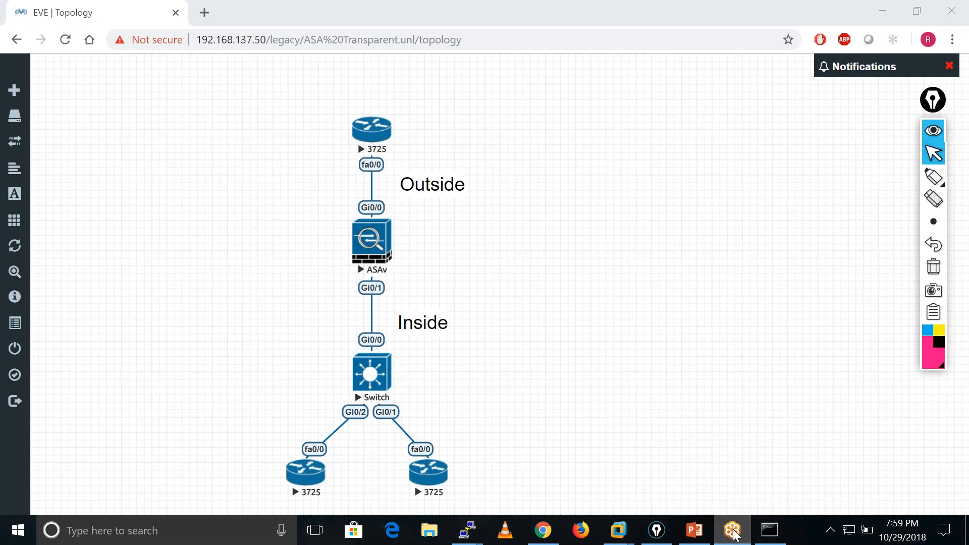
left_click(697, 531)
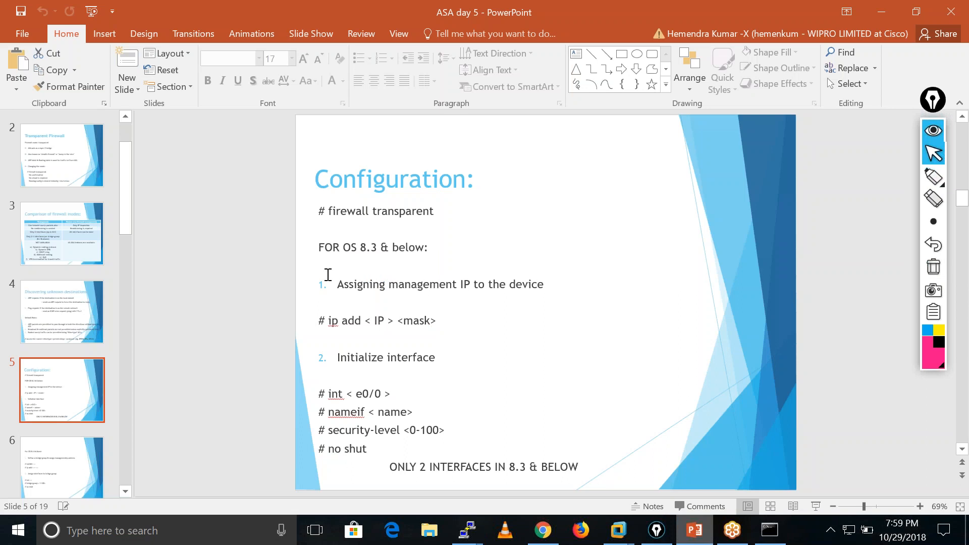